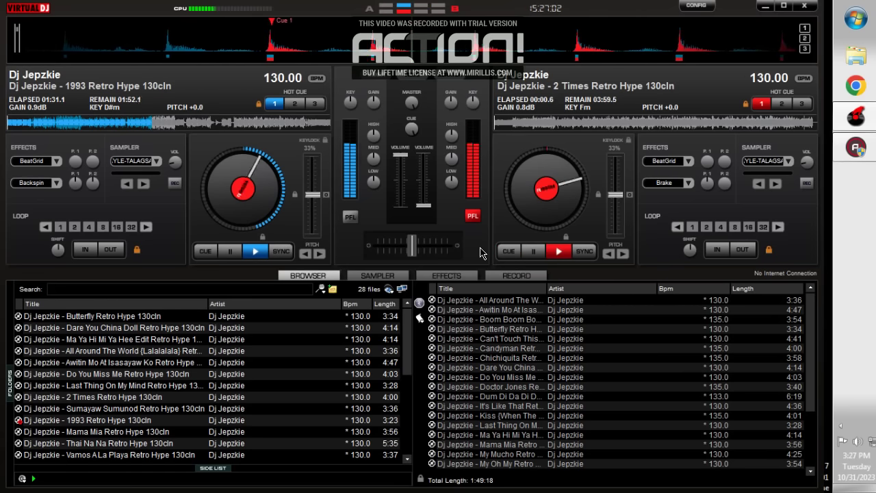
Step: Raise deck 2's volume fader to maximum and load "All Around The World" from the side list onto deck 1
drag(424, 205, 421, 159)
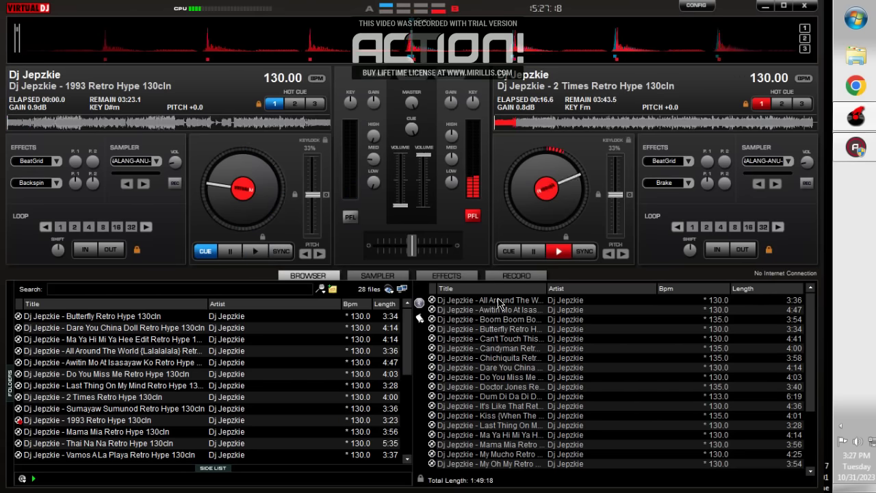
drag(498, 301, 236, 220)
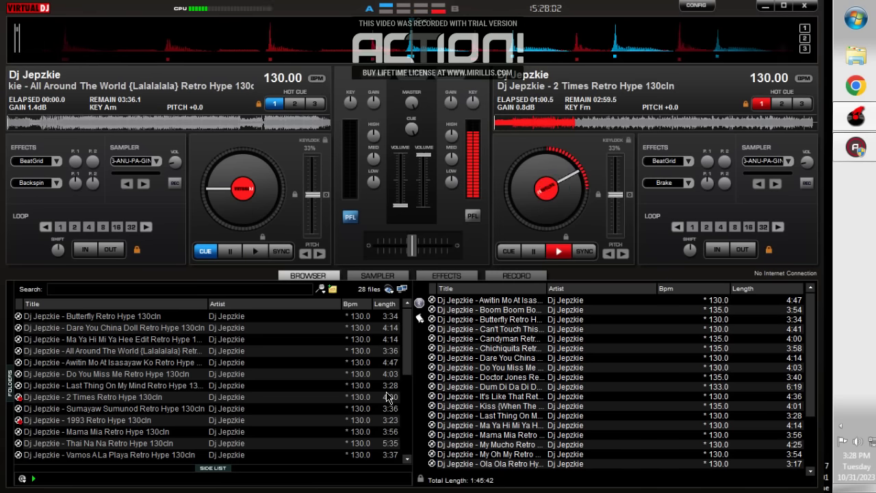
click(856, 441)
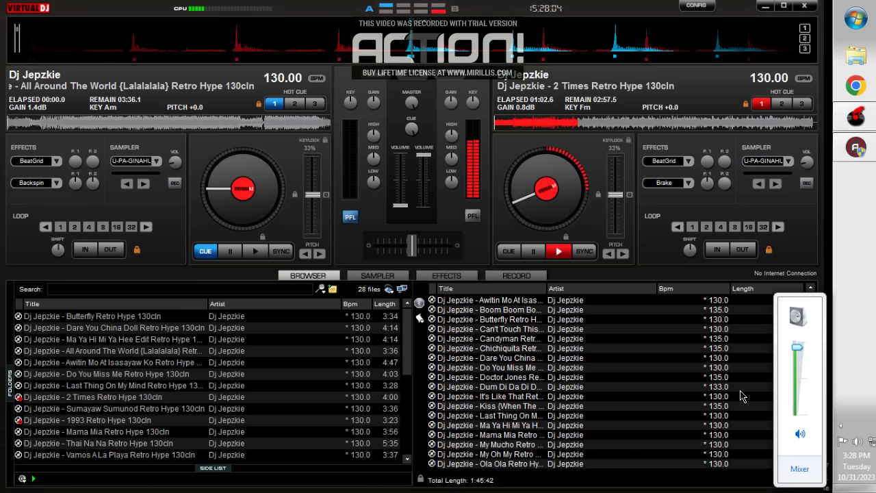
click(481, 262)
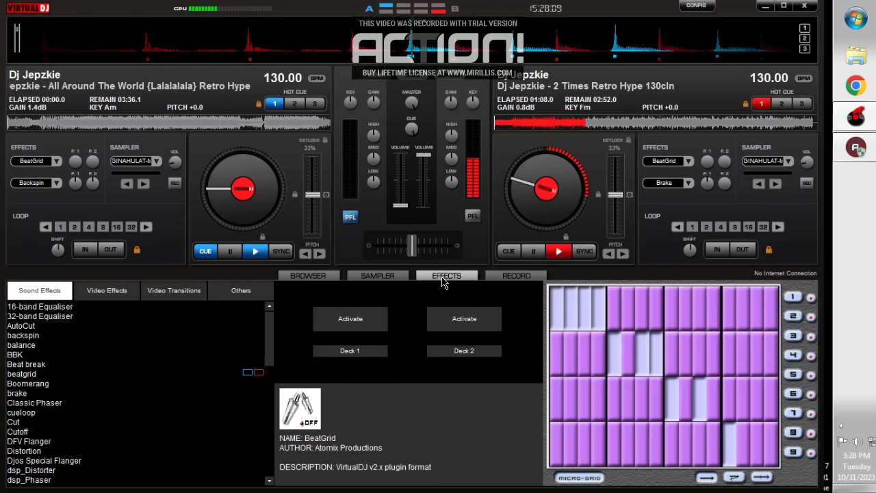
Step: Set the Brake sound effect's length so it stops in 2.00 s, and return to the track browser
click(446, 275)
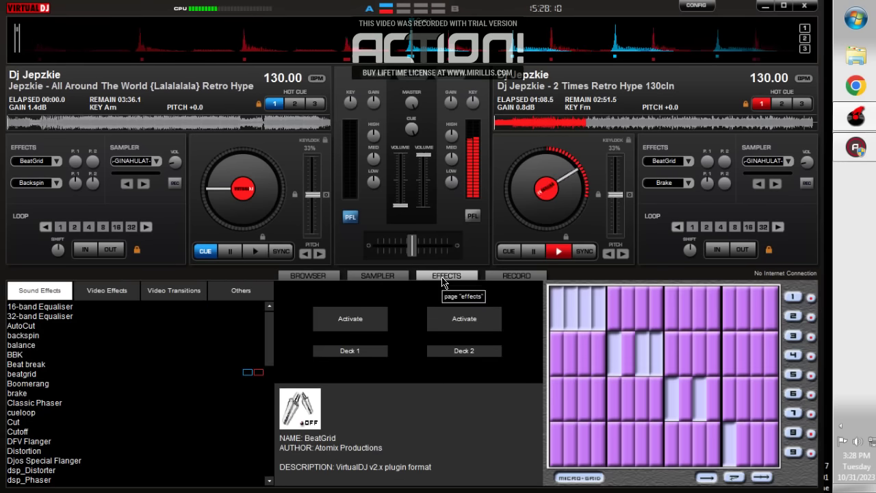
click(49, 394)
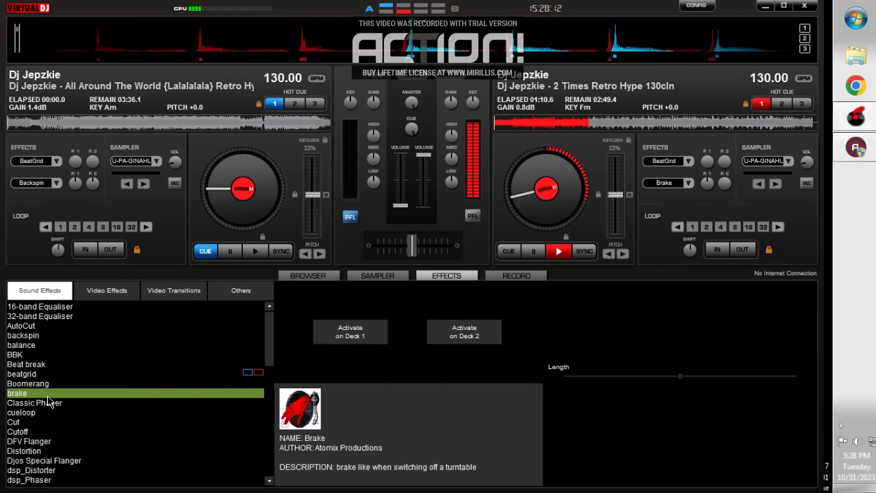
mouse_move(678, 381)
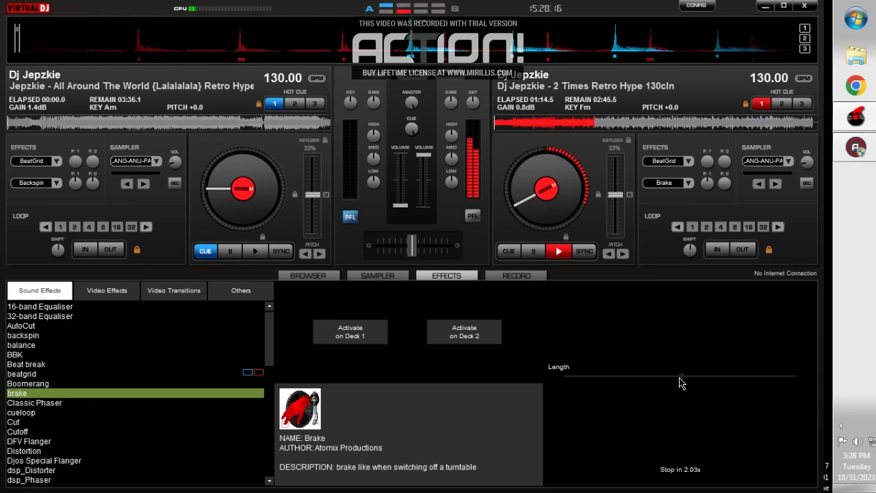
drag(679, 383, 678, 382)
click(308, 275)
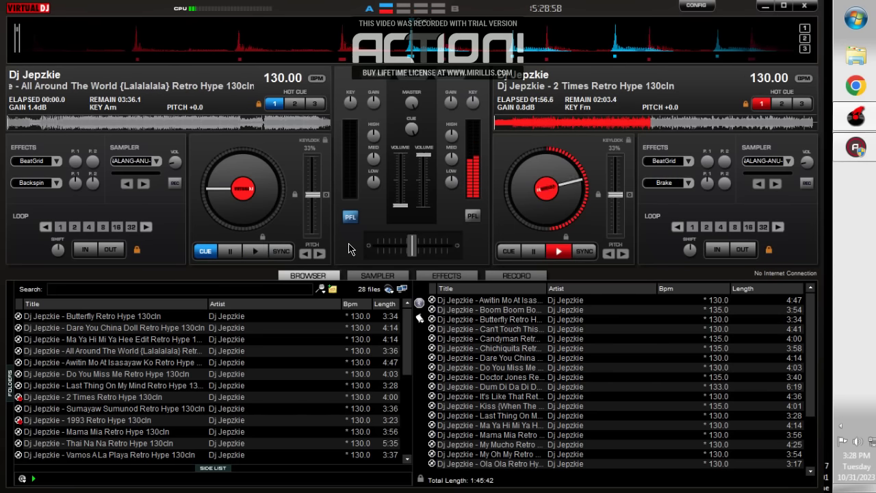
Step: Start "All Around The World" on deck 1, restart it from its cue point, and raise deck 1's volume fader to maximum
key(space)
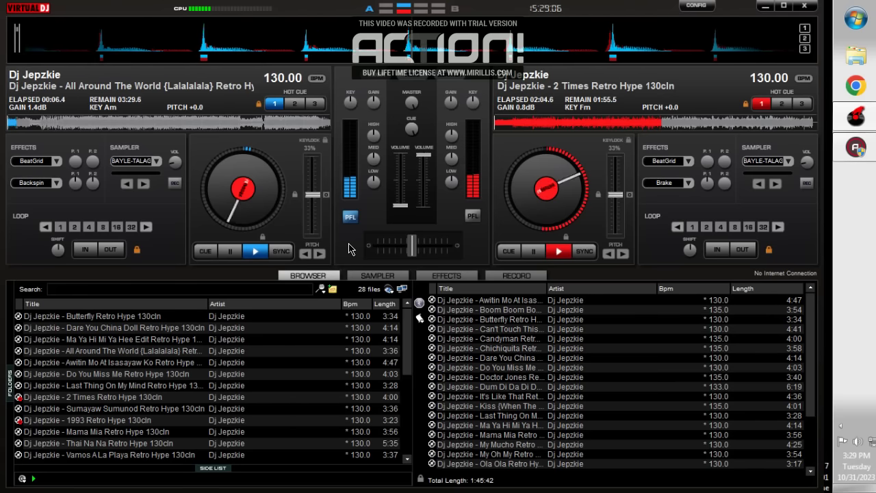
key(space)
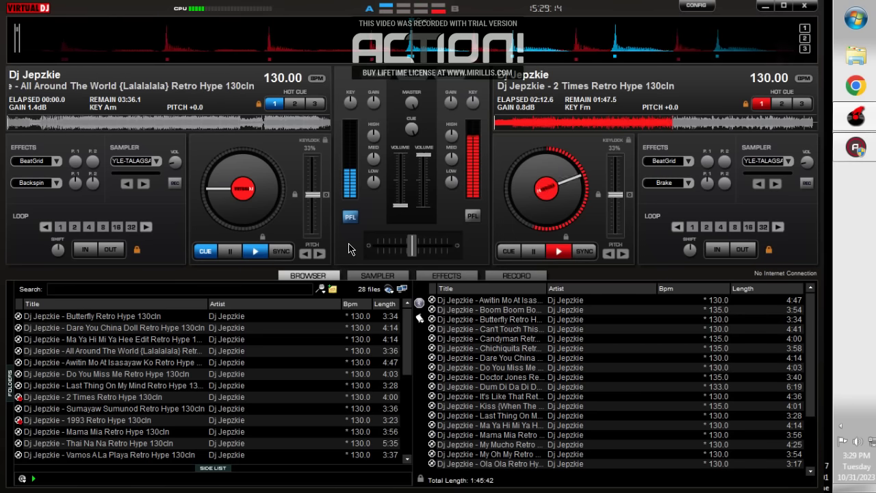
key(space)
drag(400, 205, 401, 155)
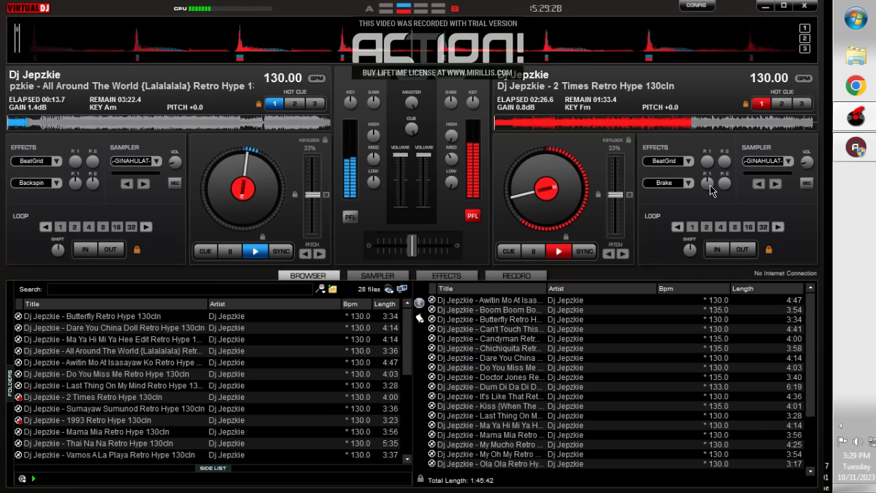
Step: Stop deck 2 with the Brake effect and lower its volume fader to zero
click(664, 184)
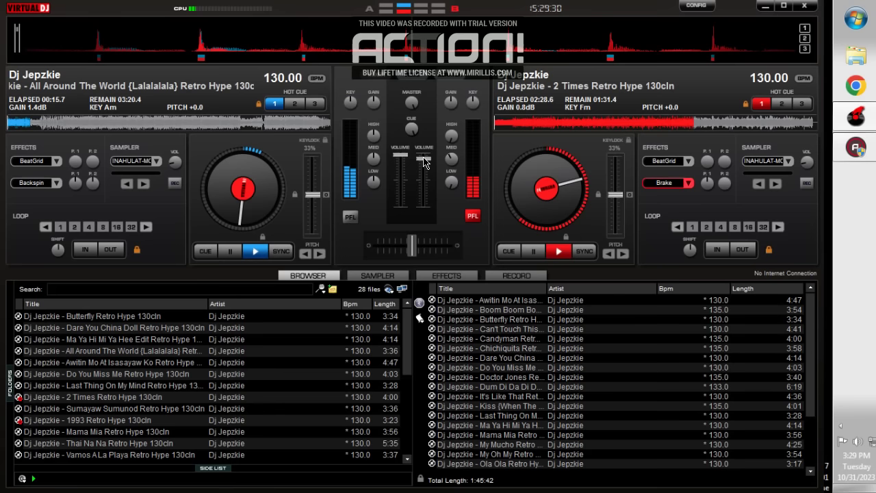
drag(424, 163, 424, 205)
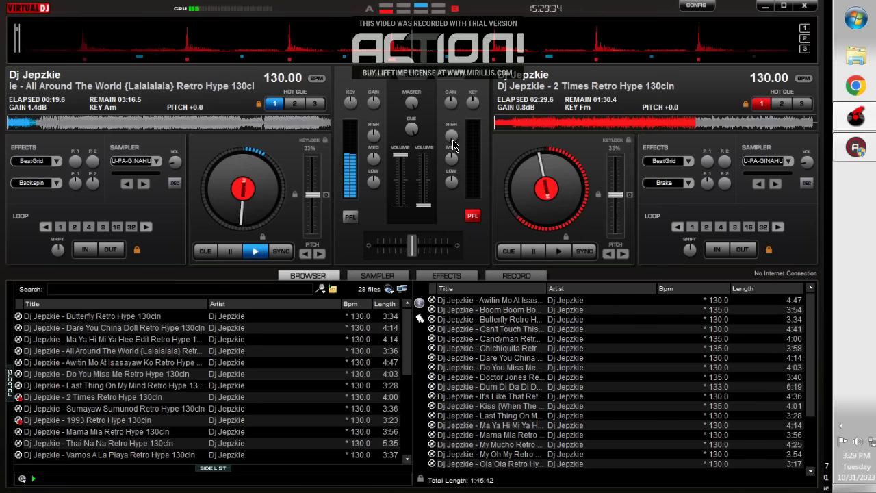
Step: Load "Awitin Mo At Isasayaw Ko" onto deck 2 and sort the remaining side list tracks by BPM
double_click(520, 304)
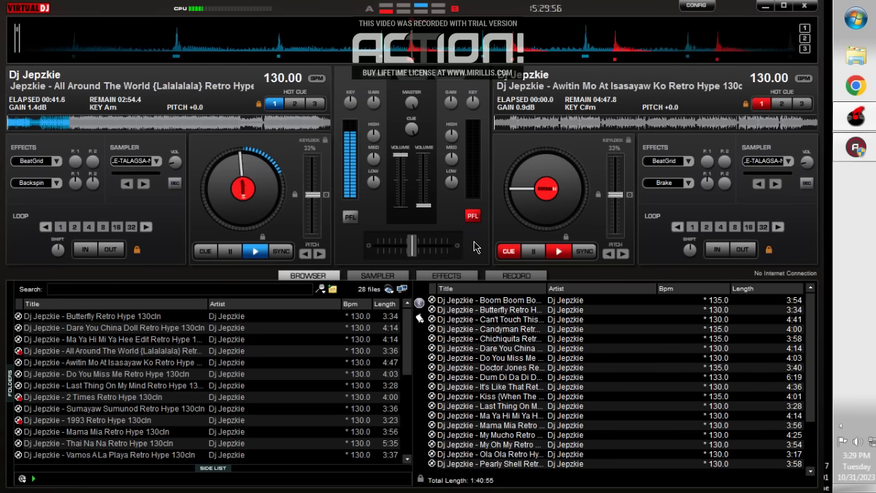
scroll(585, 396, down, 2)
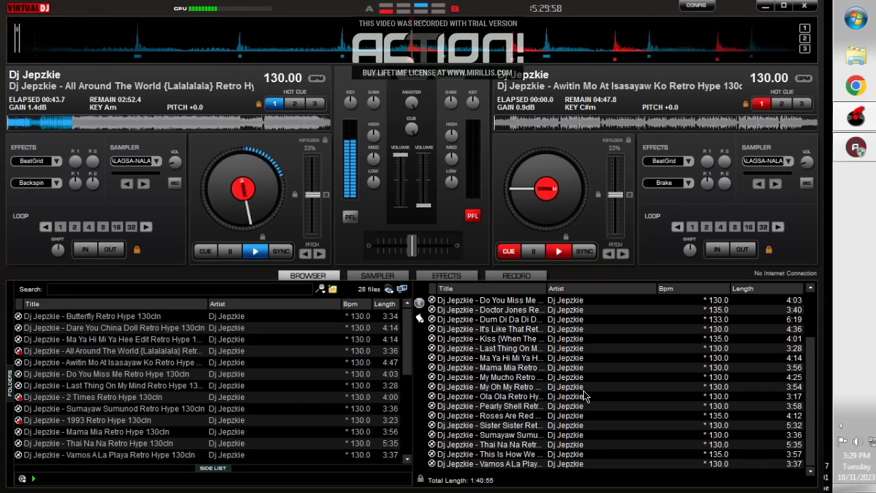
scroll(585, 395, up, 2)
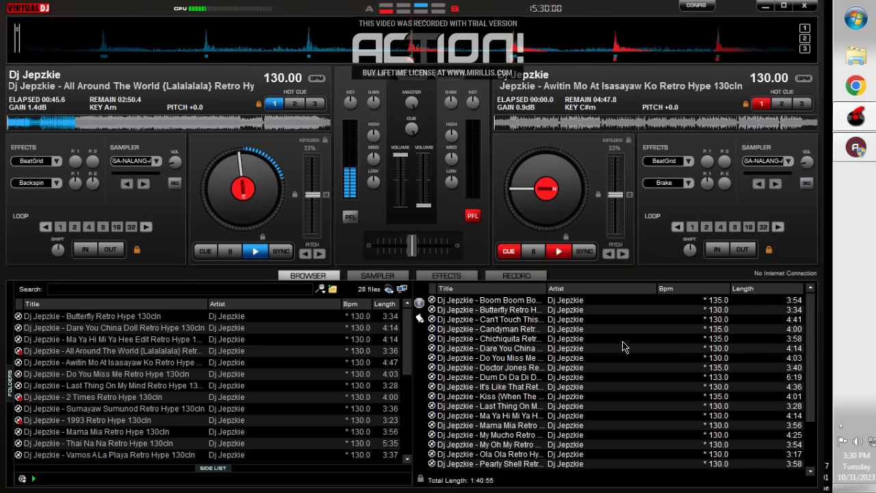
click(684, 289)
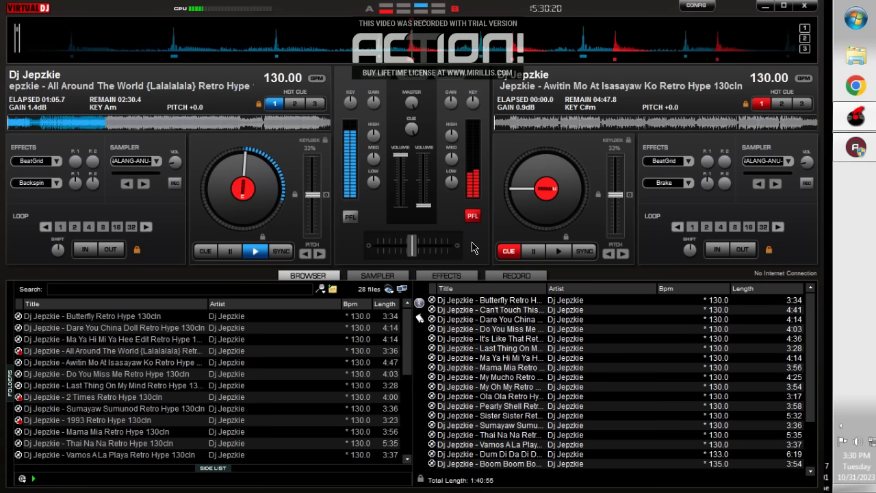
Step: Preview "Awitin Mo At Isasayaw Ko" on deck 2 with its fader down, and return it to its cue point
key(space)
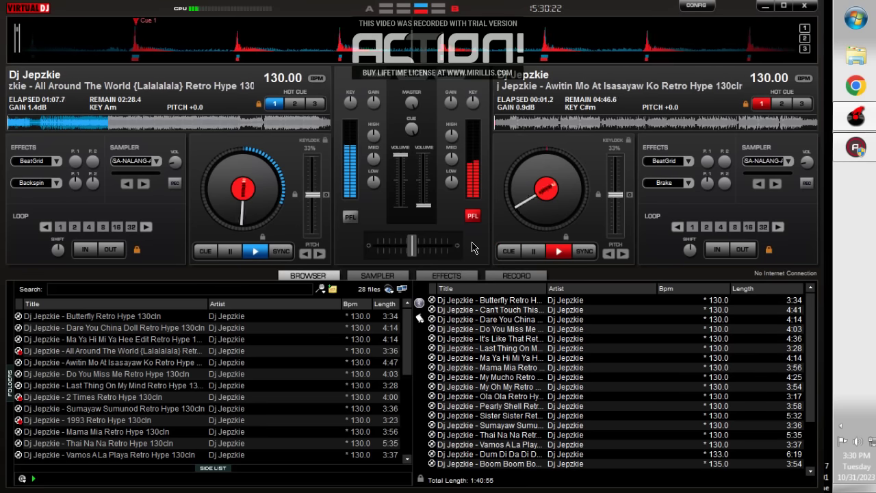
key(q)
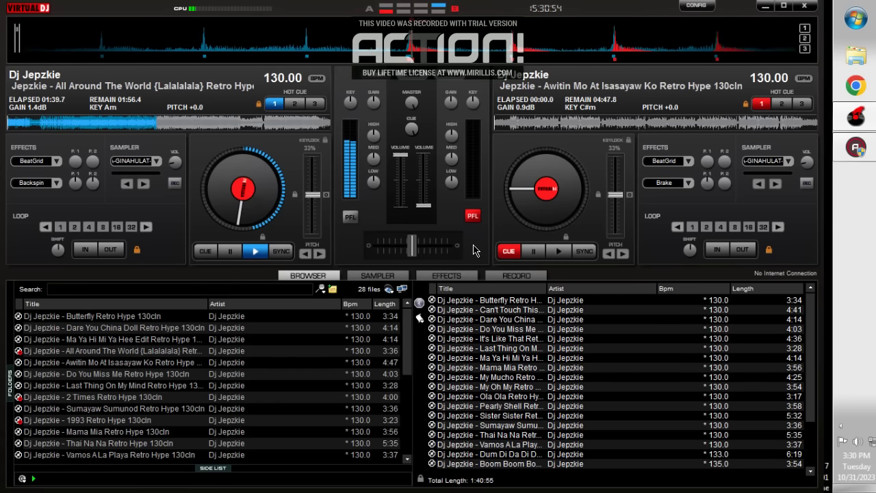
Step: Raise the LATEST-MUSIC sample's volume slightly, play the sample, and return to the track browser
click(451, 275)
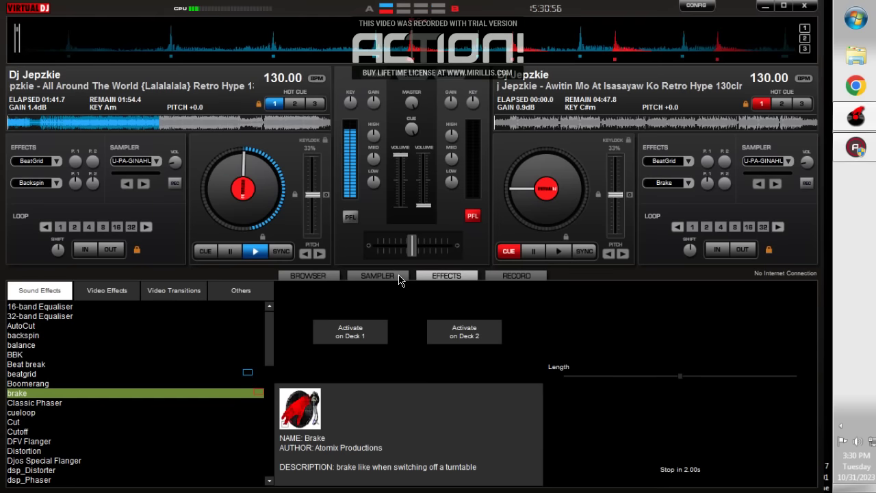
click(399, 278)
drag(580, 422, 582, 404)
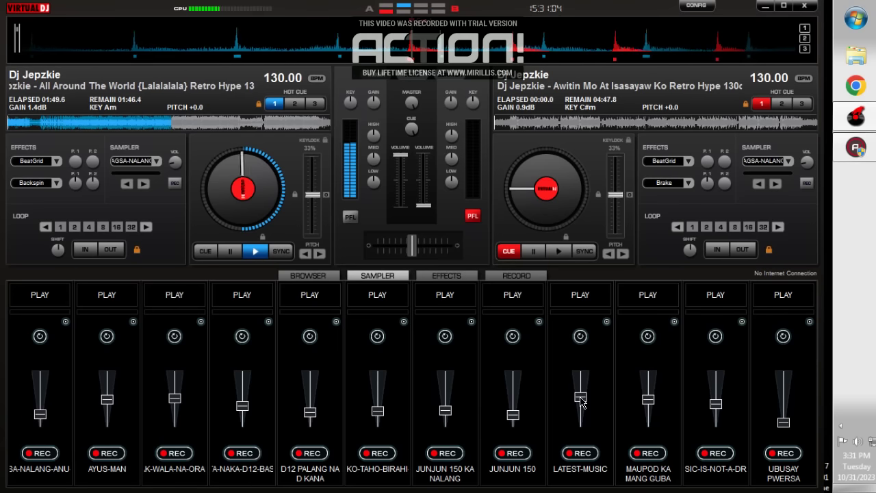
click(575, 296)
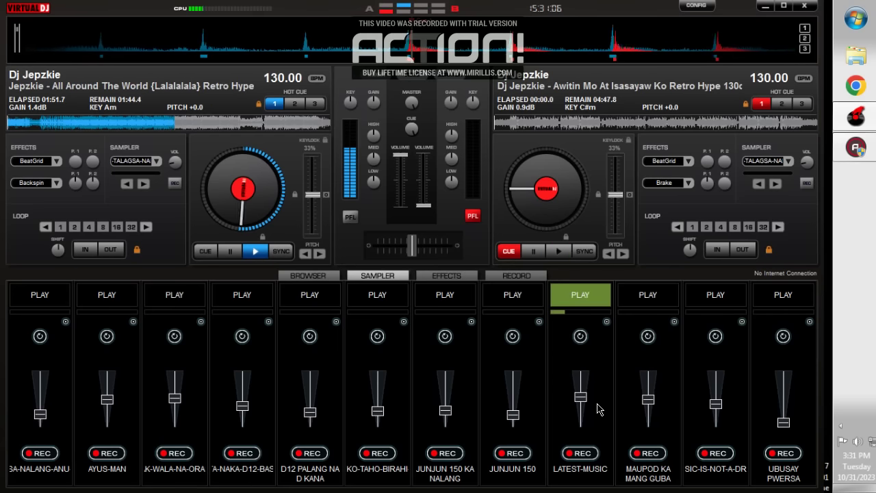
click(306, 275)
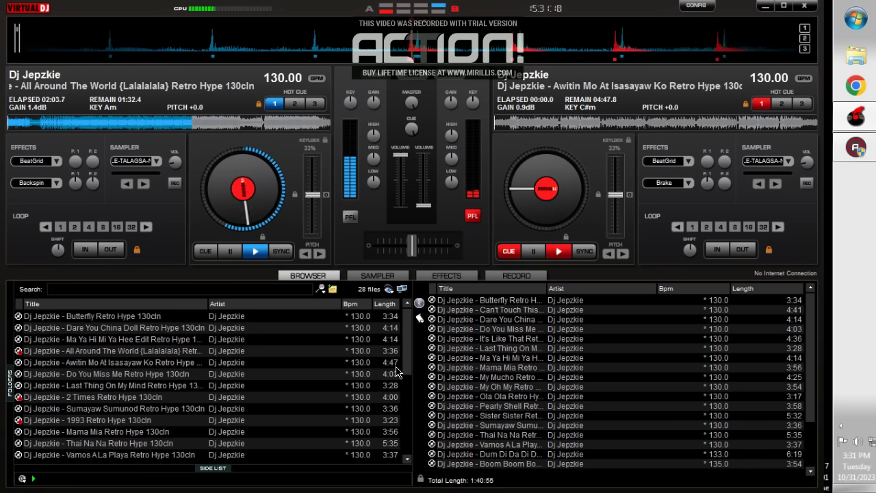
Step: Start deck 2, restart its track from the cue point, and raise deck 2's volume fader to maximum
key(space)
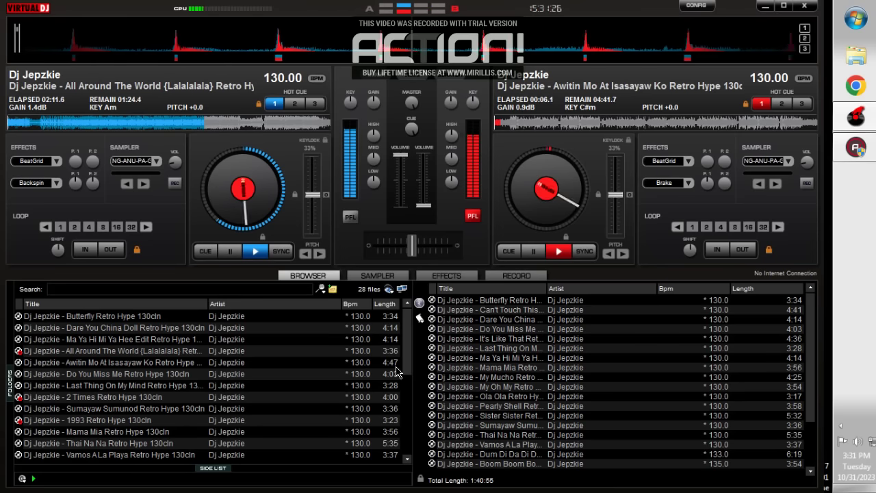
key(q)
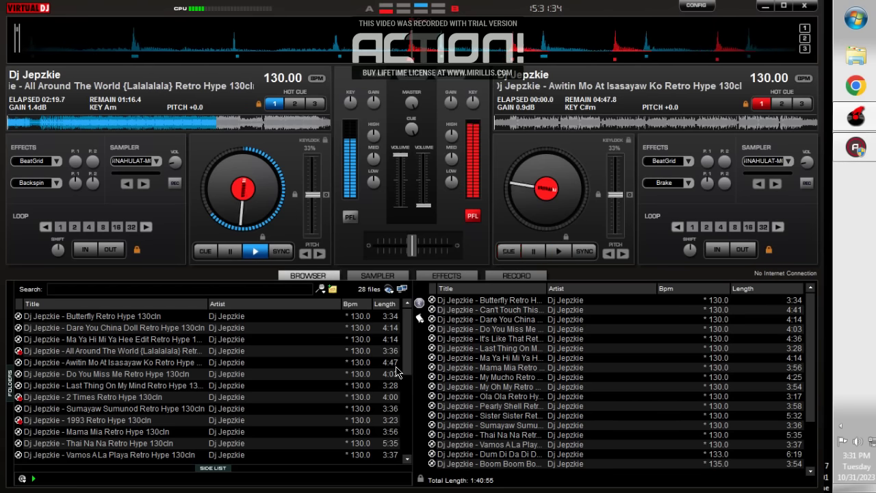
key(space)
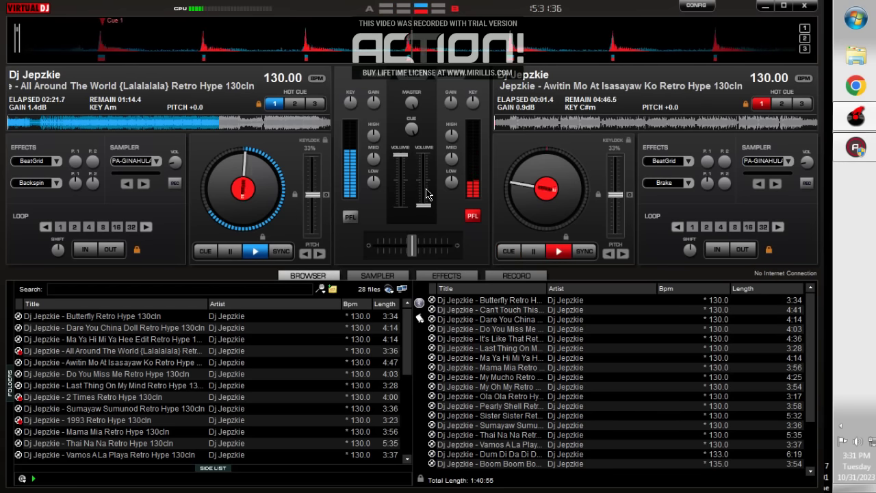
drag(423, 205, 422, 156)
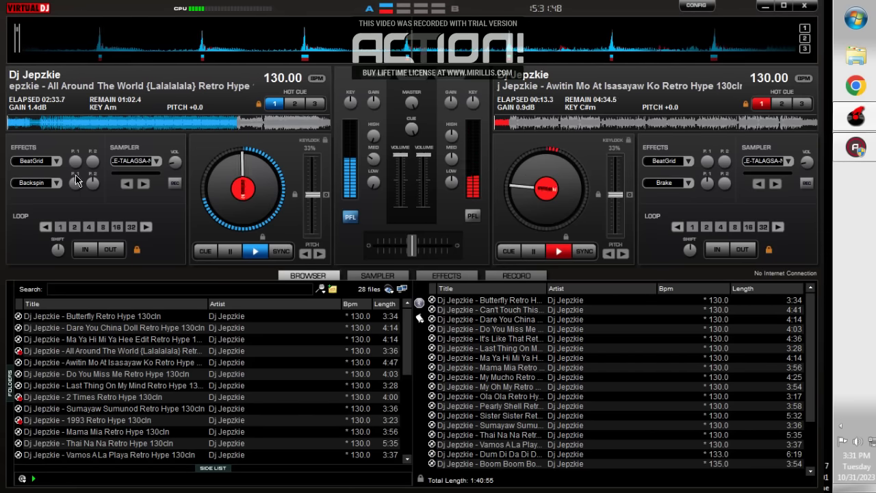
Step: Apply the Backspin effect to deck 1 and lower its volume fader to zero
key(b)
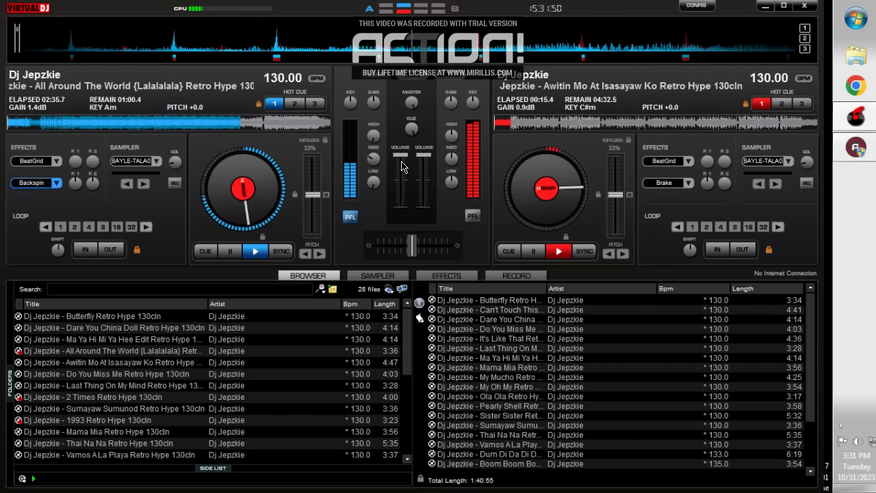
drag(400, 156, 400, 206)
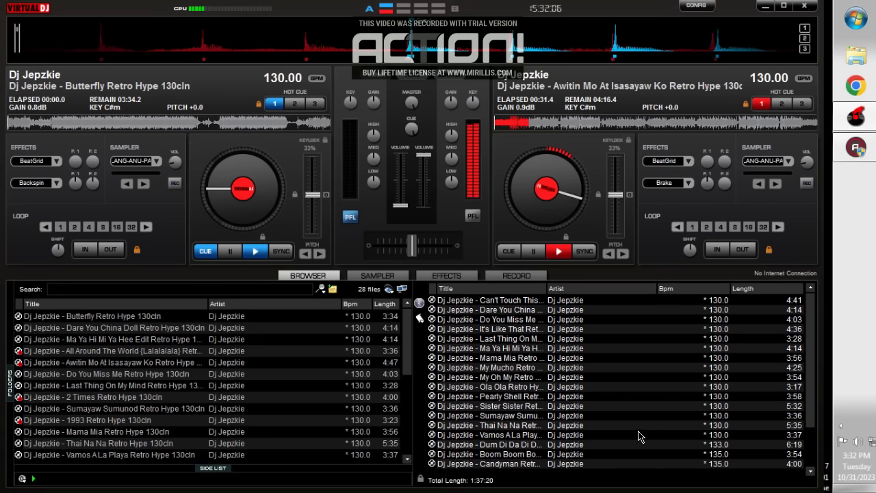
scroll(589, 401, down, 2)
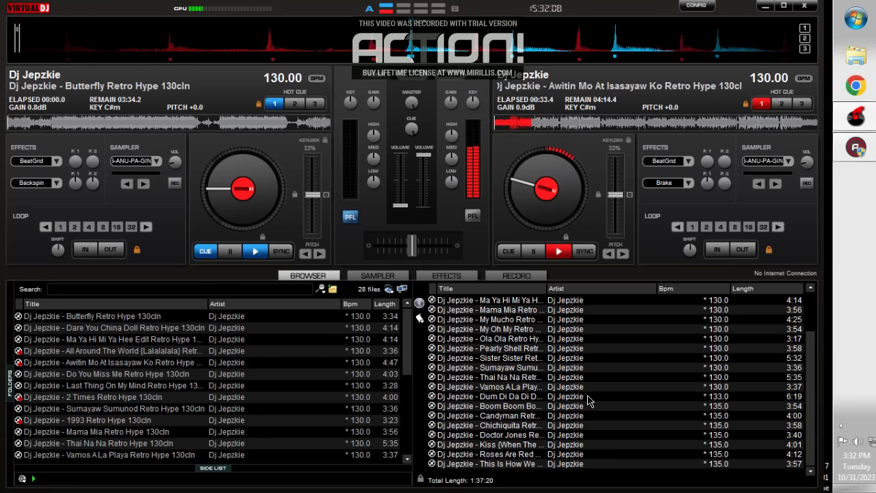
scroll(588, 401, up, 2)
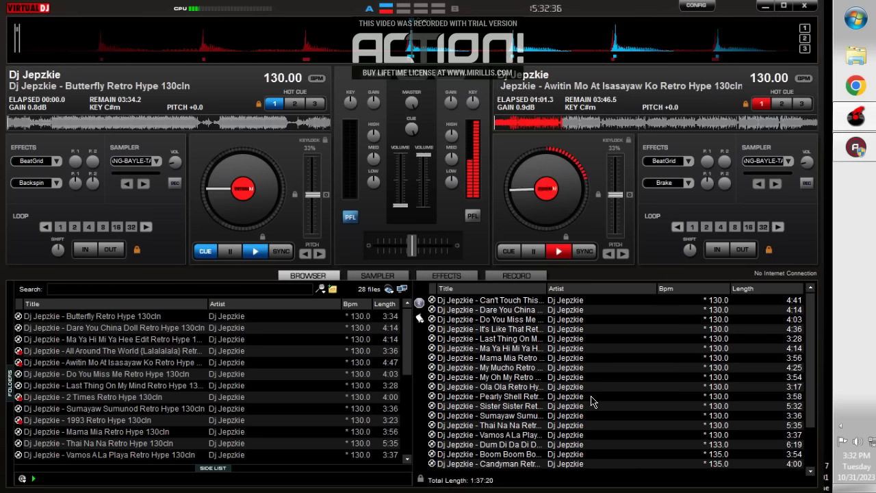
click(443, 275)
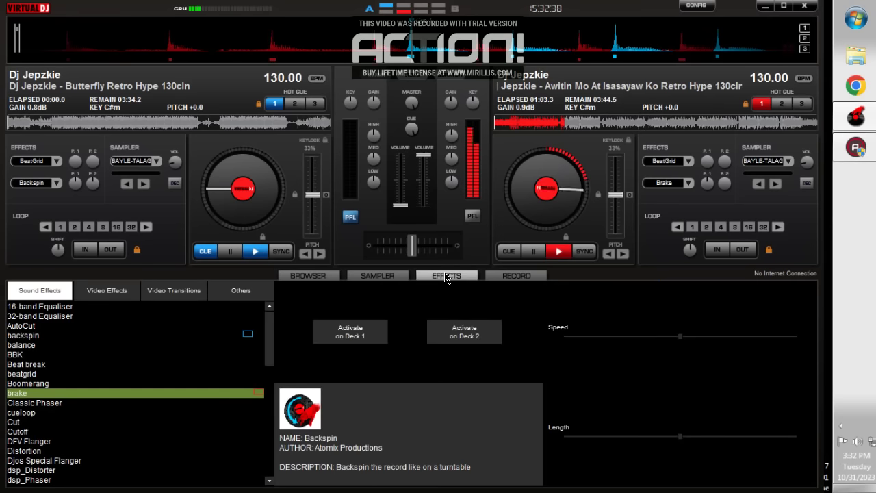
scroll(231, 424, down, 10)
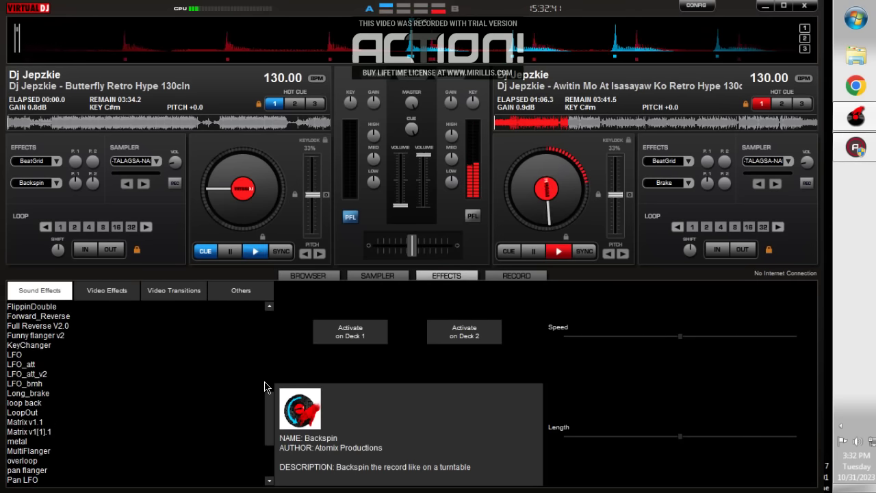
Step: Return to the track browser and start "Butterfly Retro Hype" on deck 1 from its cue point
click(308, 275)
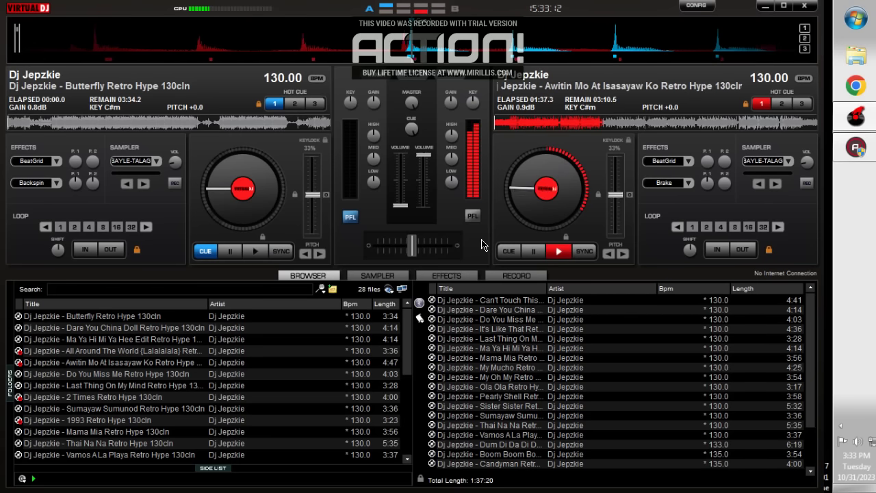
key(space)
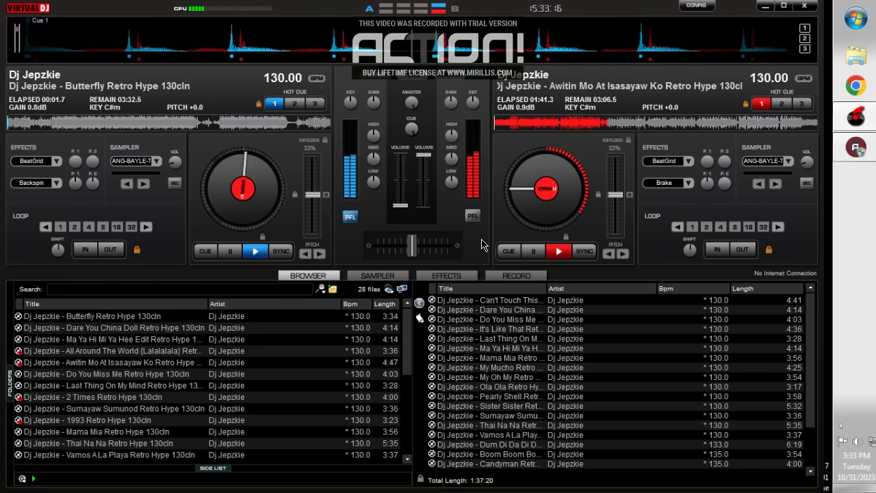
Step: Raise deck 1's volume fader to maximum and fade deck 2 out to zero under the Brake effect
drag(400, 204, 400, 155)
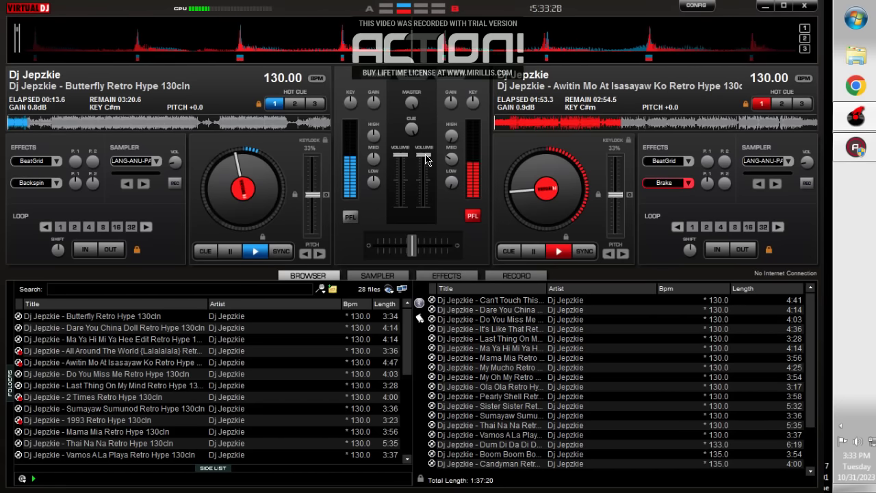
drag(424, 157, 424, 204)
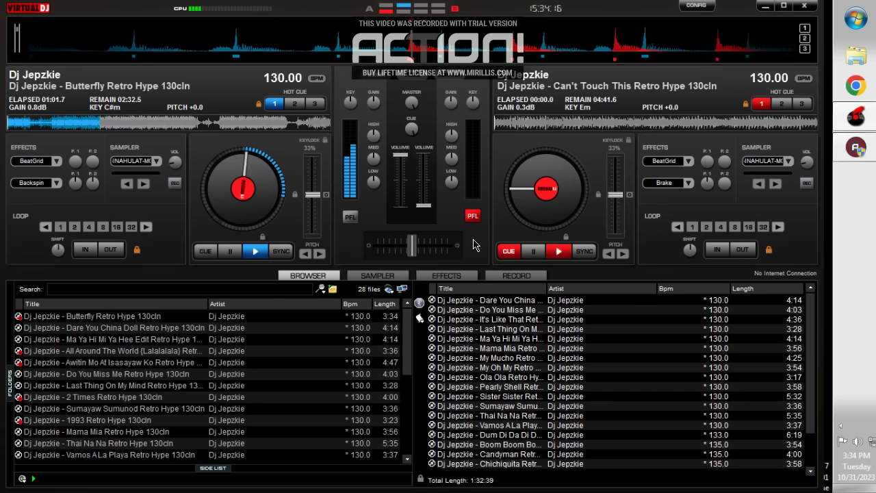
right_click(832, 237)
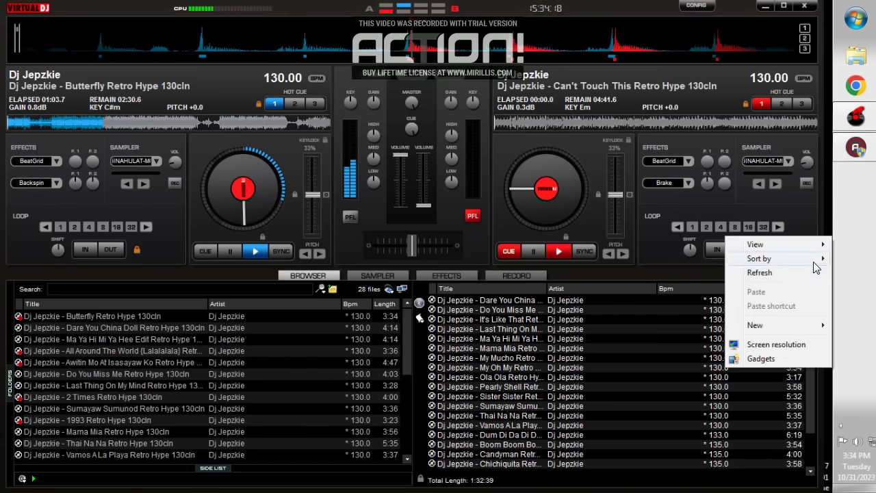
click(825, 259)
right_click(834, 252)
click(490, 253)
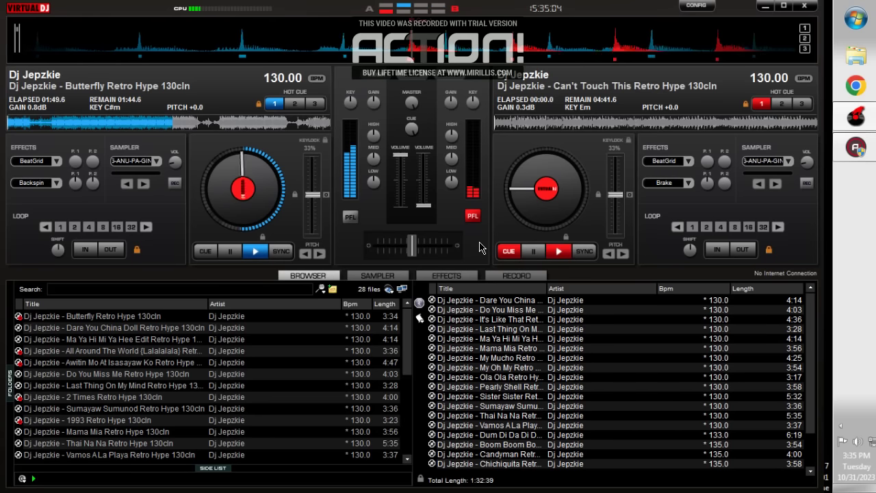
Step: Start "Can't Touch This Retro Hype" on deck 2 and raise that deck's volume fader to maximum
key(space)
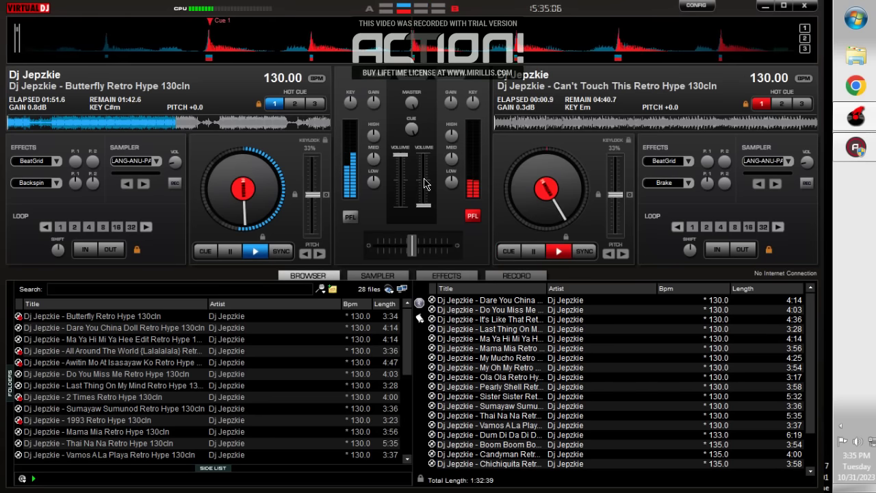
drag(424, 183, 423, 154)
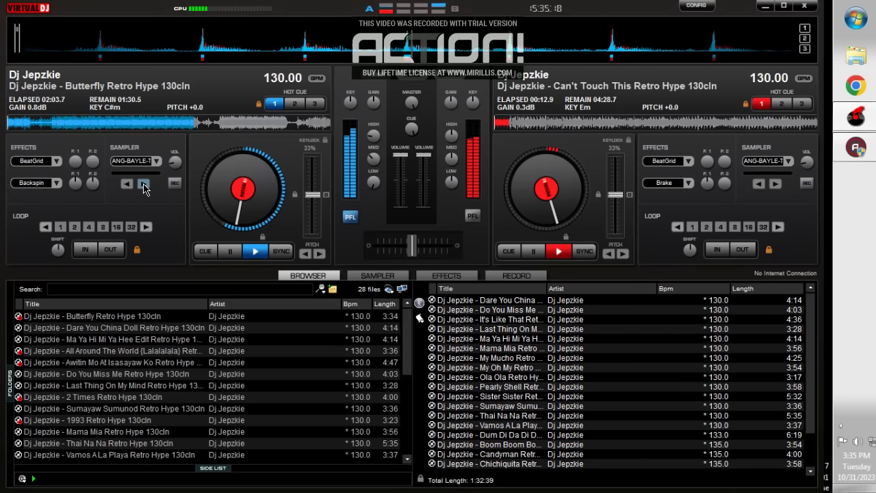
Step: Apply the Backspin effect to deck 1 and lower its volume fader to zero
click(30, 183)
drag(401, 154, 379, 224)
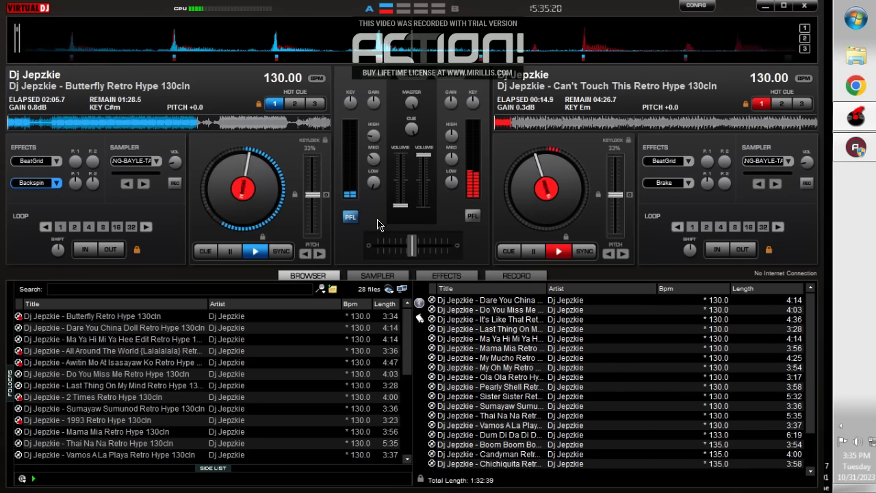
Step: Load "Dare You China Doll Retro Hype" from the side list onto deck 1
double_click(495, 301)
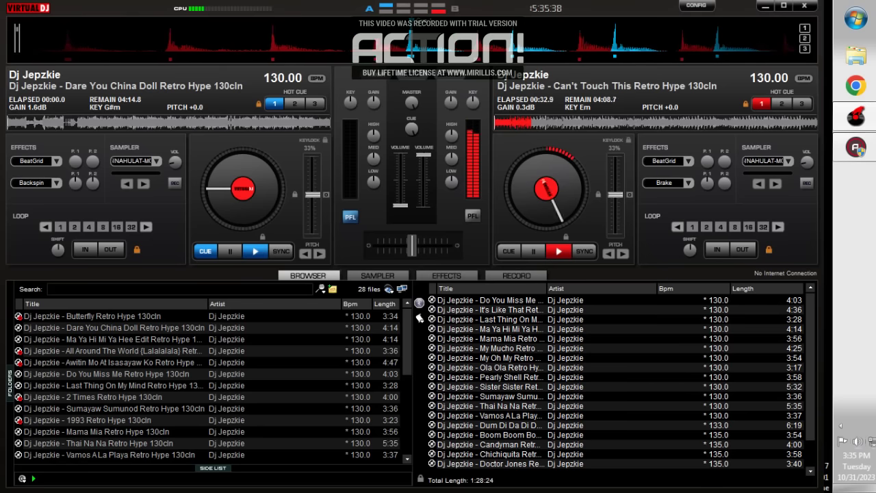
click(856, 441)
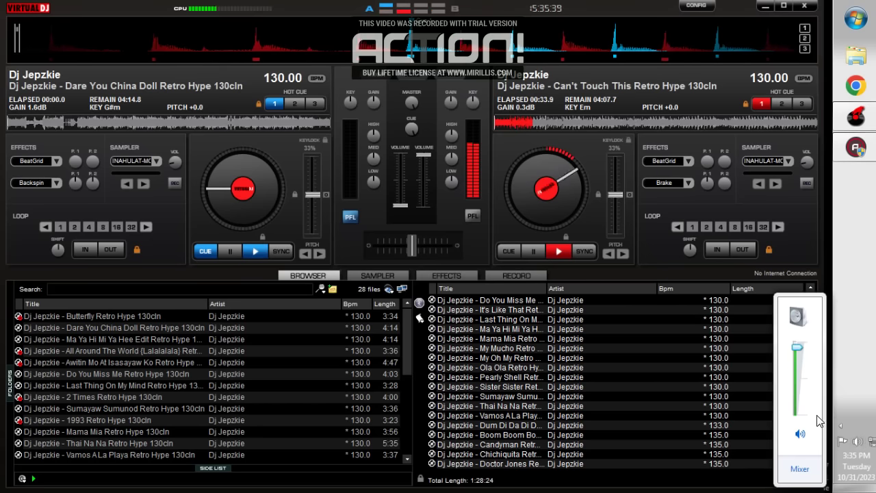
click(478, 259)
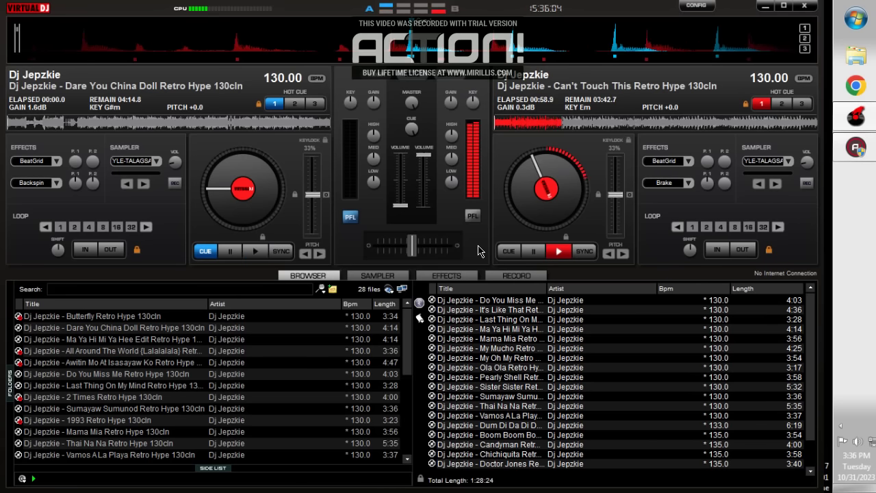
Step: Try to start "Dare You China Doll Retro Hype" on deck 1 in time with deck 2, returning it to its cue point
key(space)
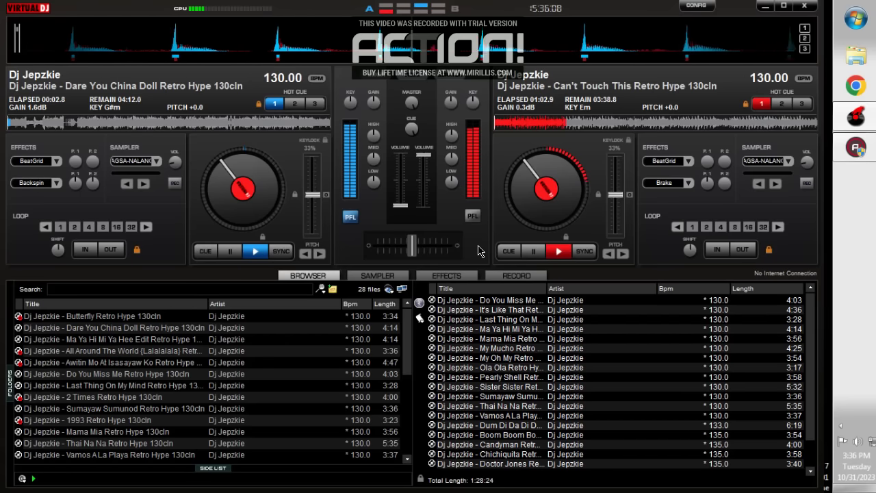
key(c)
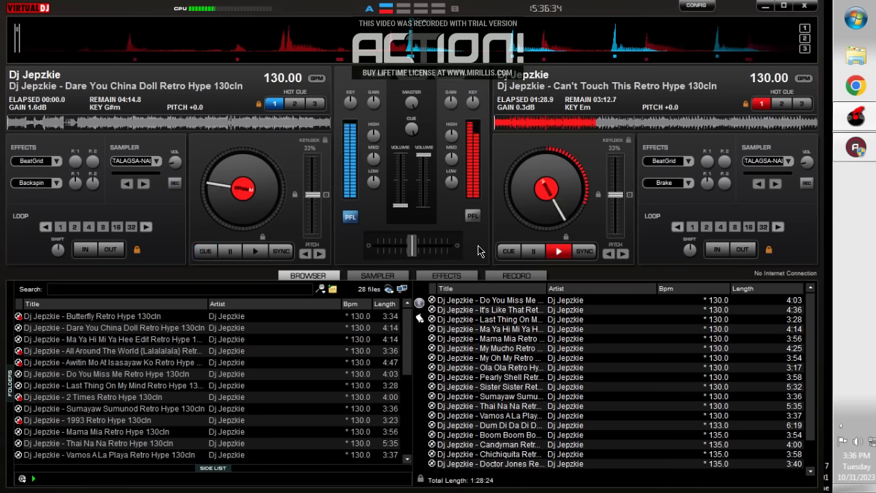
key(space)
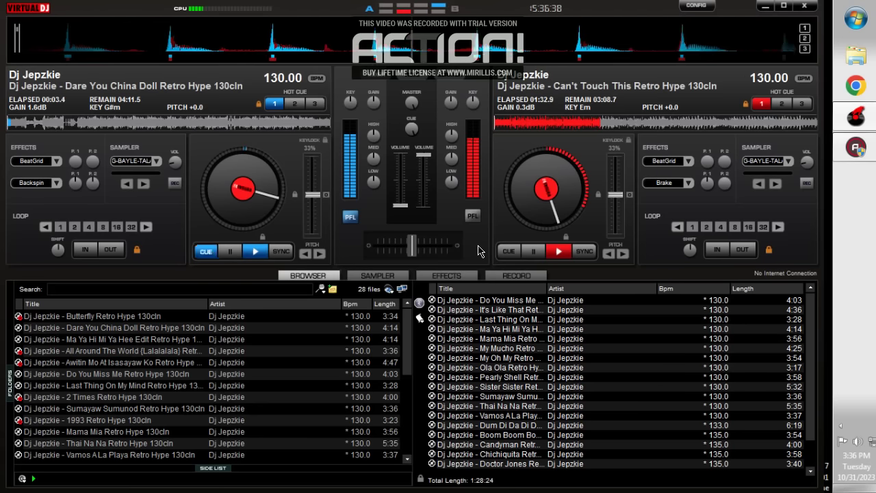
key(space)
click(448, 277)
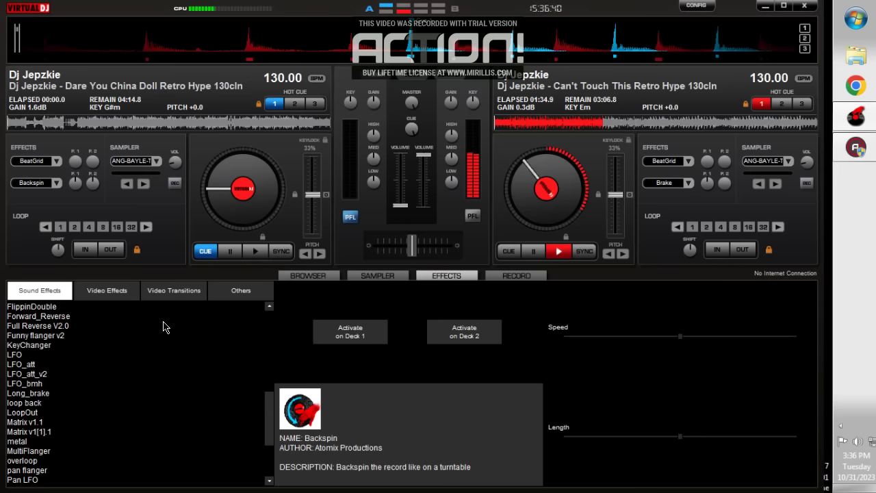
scroll(137, 328, down, 10)
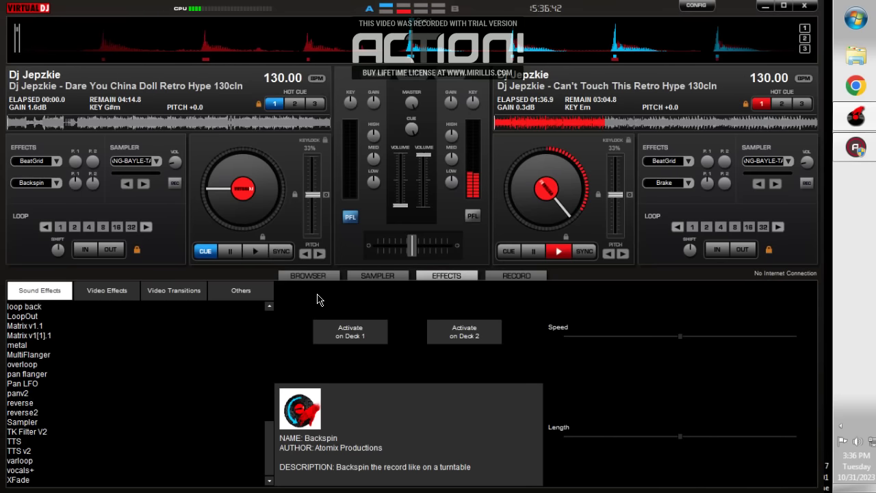
click(308, 275)
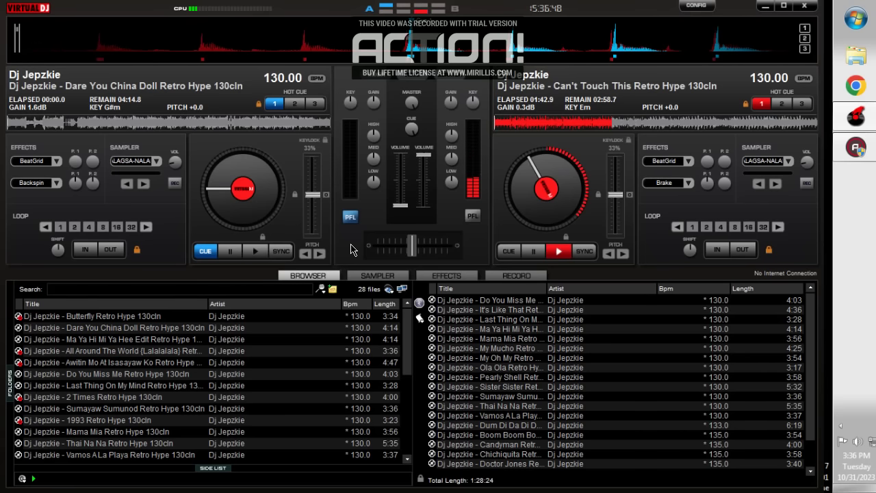
Step: Start deck 1's track and restart it from the cue point to line it up with deck 2
key(space)
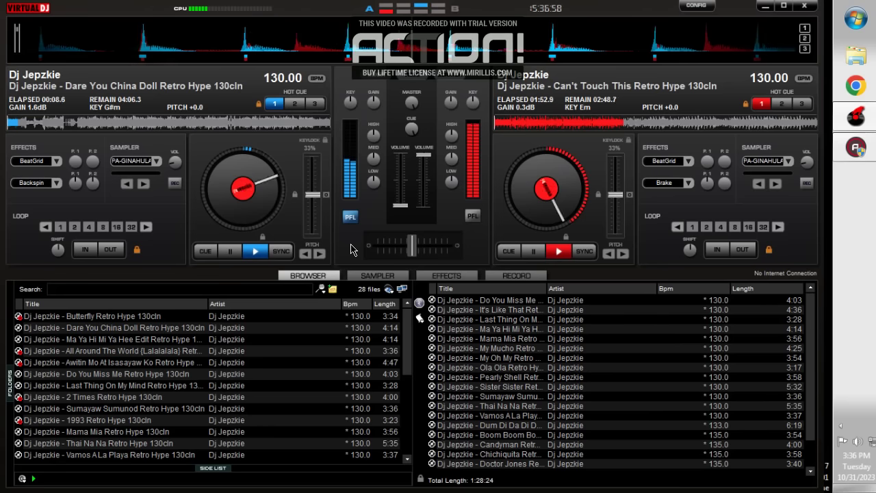
key(c)
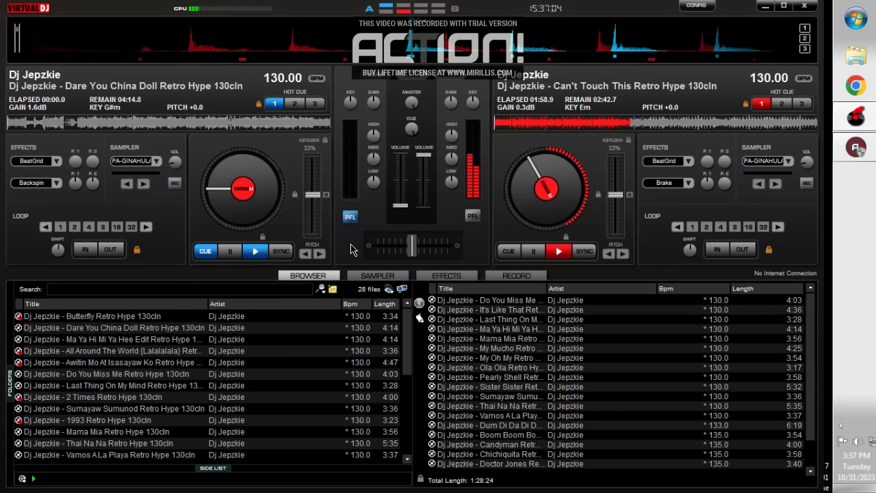
key(space)
Step: Fade fully from deck 2 to deck 1 with the volume faders, and load "Do You Miss Me Retro Hype" onto deck 2
drag(400, 204, 401, 155)
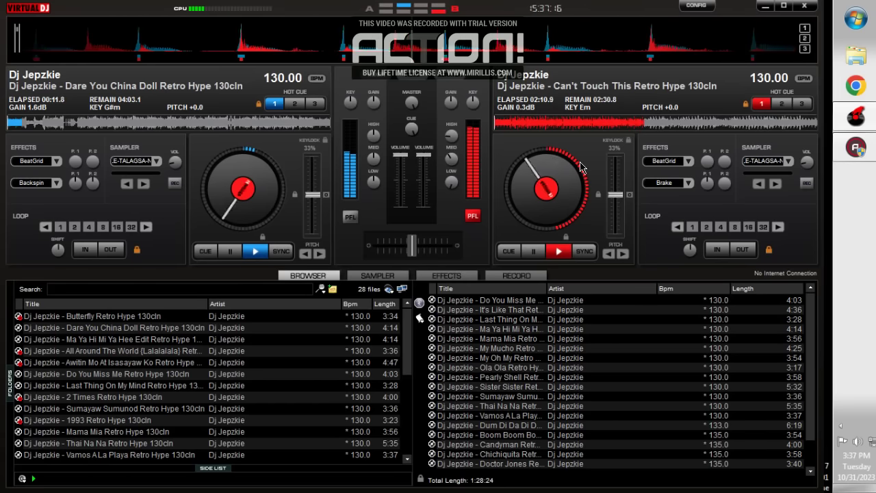
drag(423, 156, 423, 204)
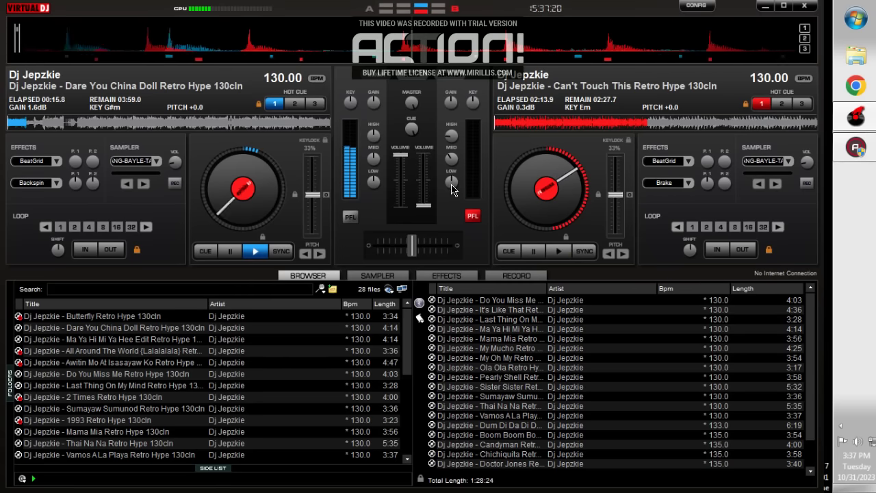
double_click(489, 302)
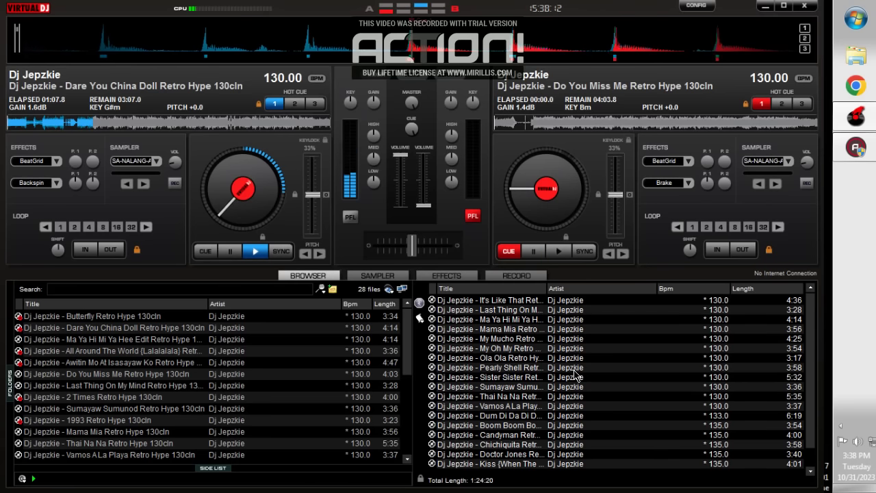
click(35, 161)
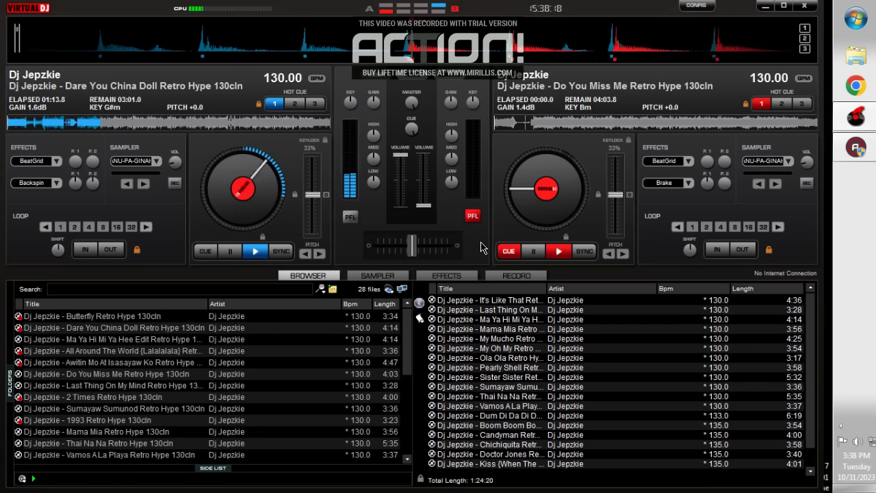
click(450, 276)
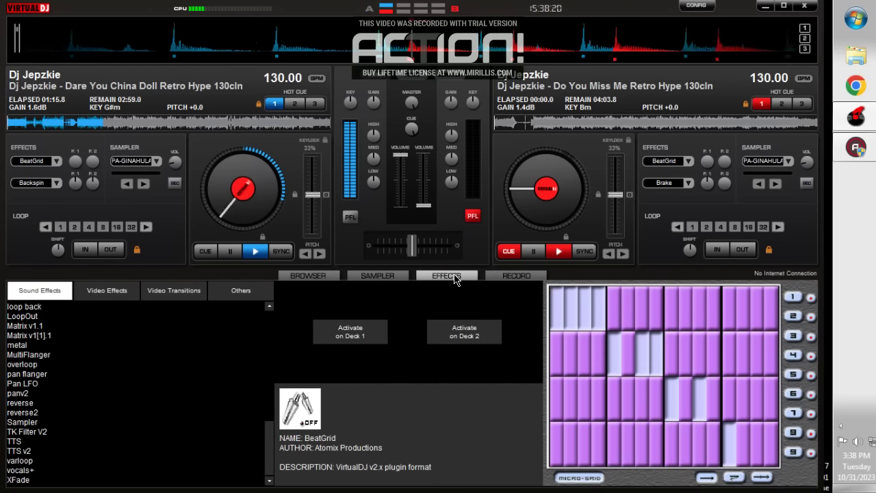
click(509, 276)
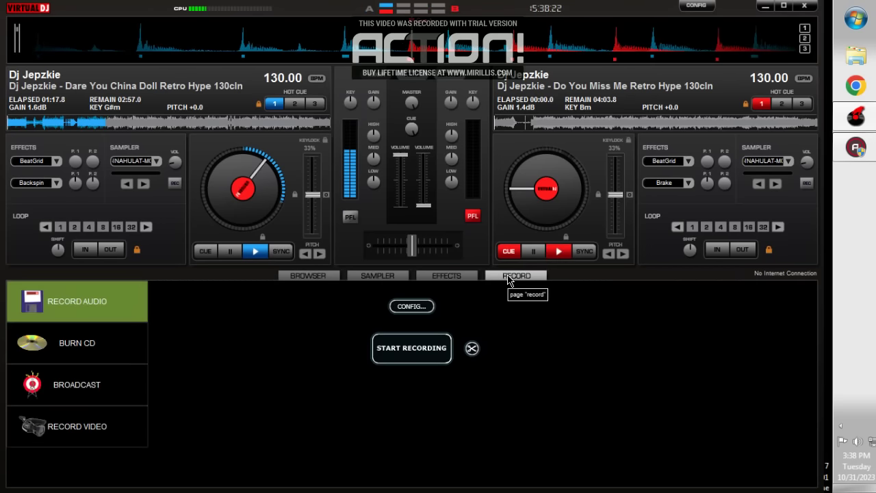
Step: Play the LATEST-MUSIC sample from the sampler and return to the track browser
click(373, 278)
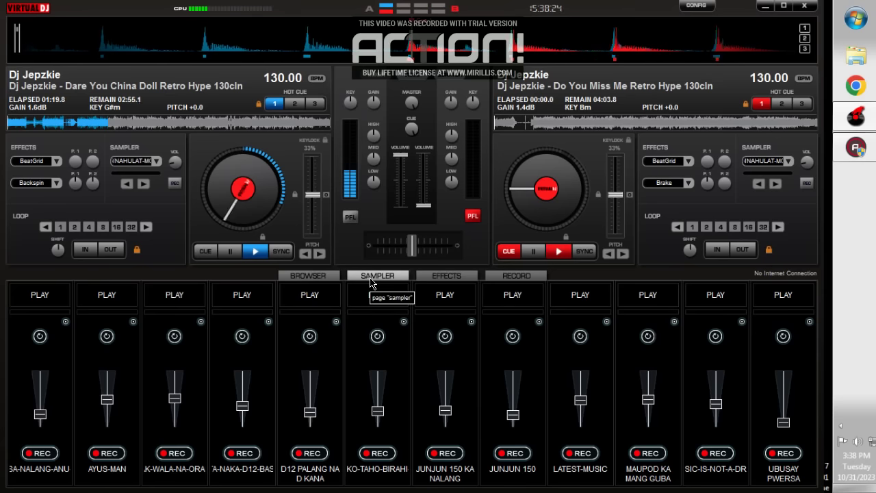
drag(580, 400, 580, 401)
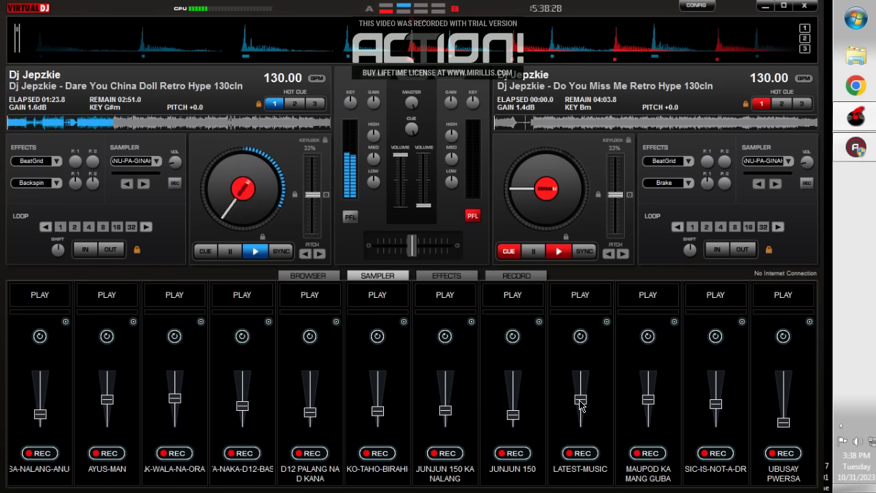
click(579, 294)
click(303, 277)
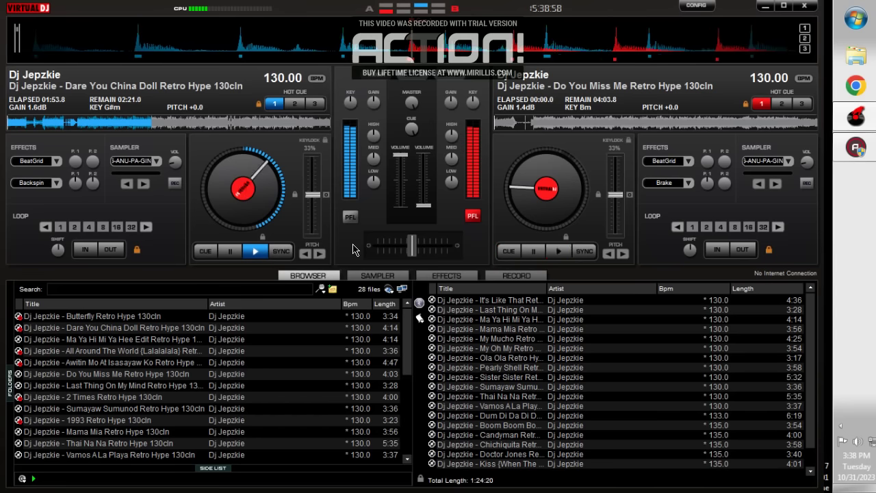
Step: Start "Do You Miss Me Retro Hype" on deck 2 and raise that deck's volume fader to maximum
key(space)
drag(423, 204, 422, 156)
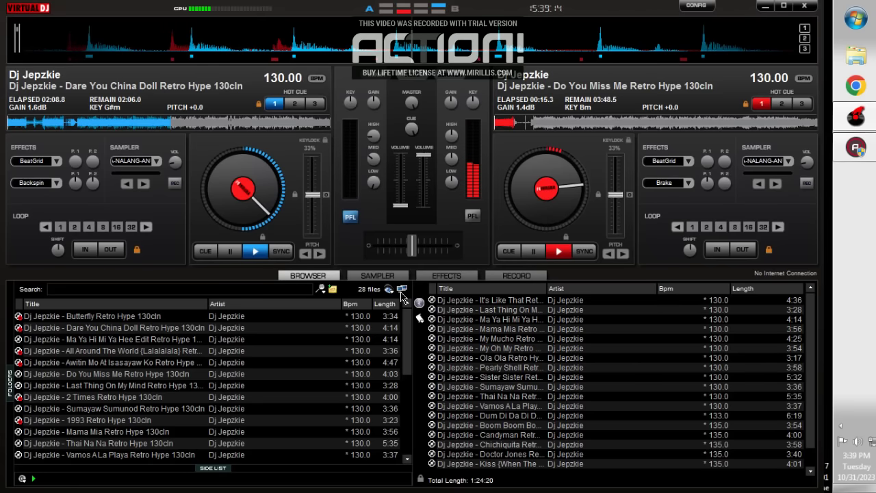
Step: Load "It's Like That Retro Hype" onto deck 1 and restart it from its cue point until it runs in time with deck 2
drag(486, 303, 246, 193)
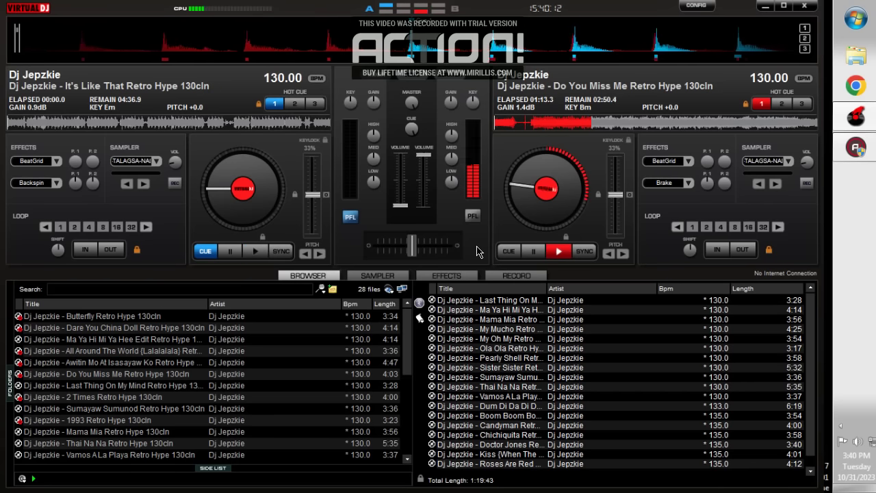
key(space)
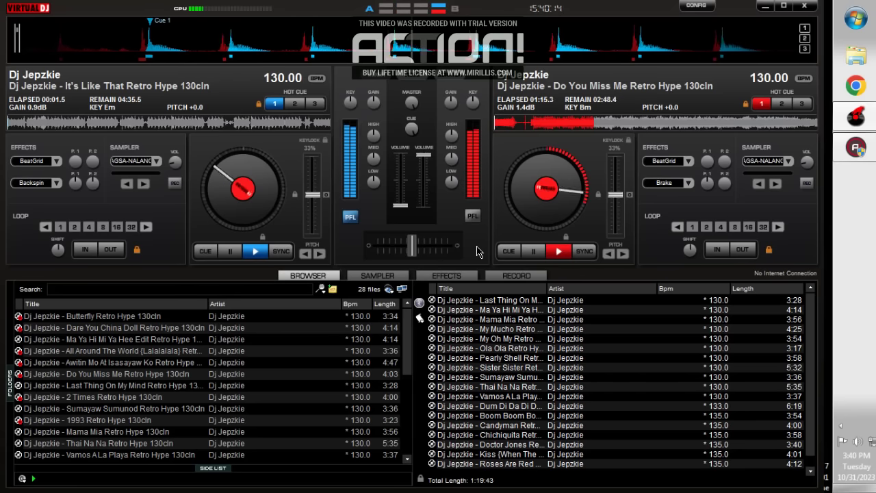
key(space)
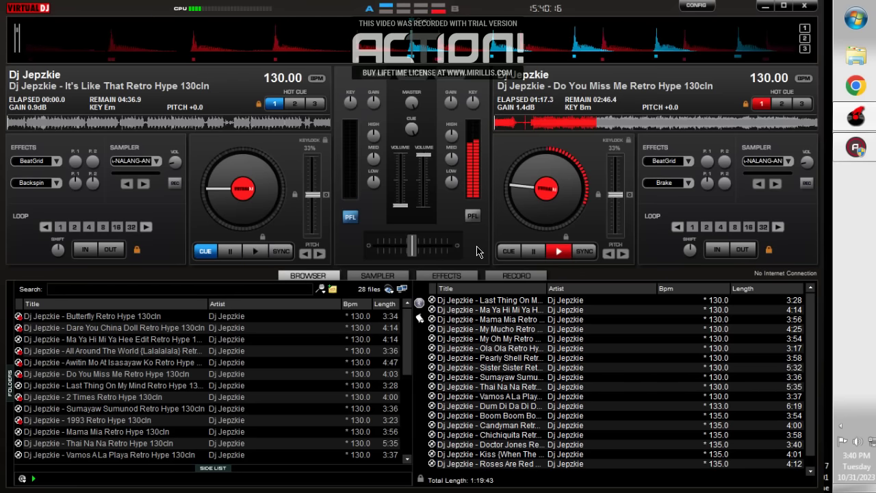
key(space)
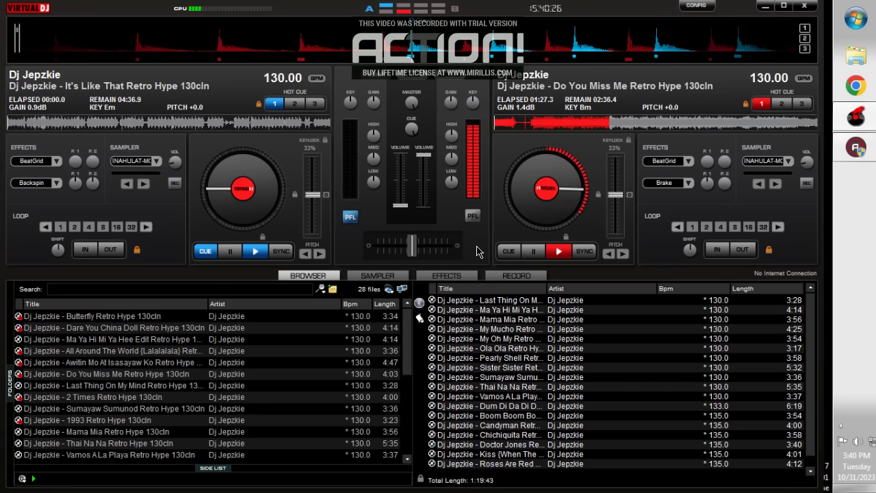
key(space)
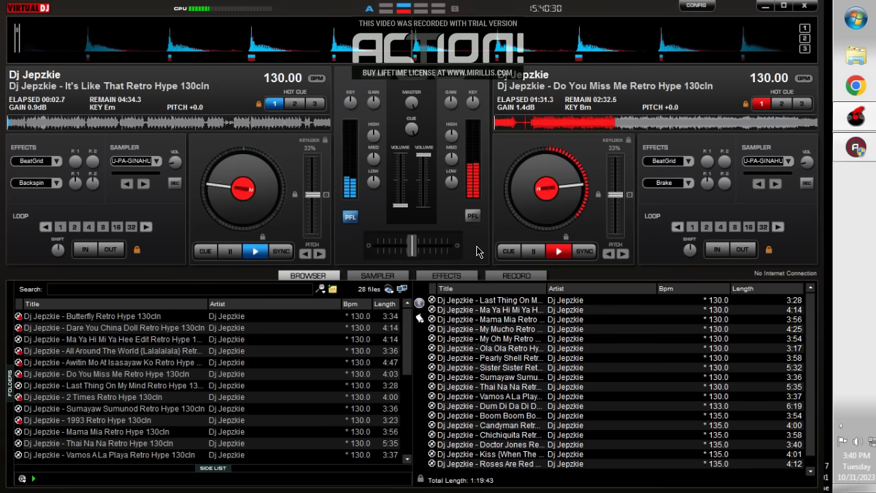
key(c)
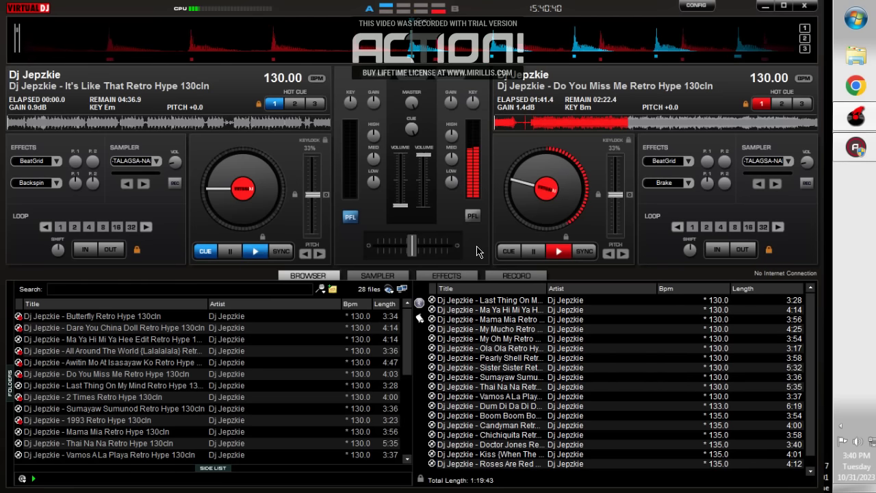
key(space)
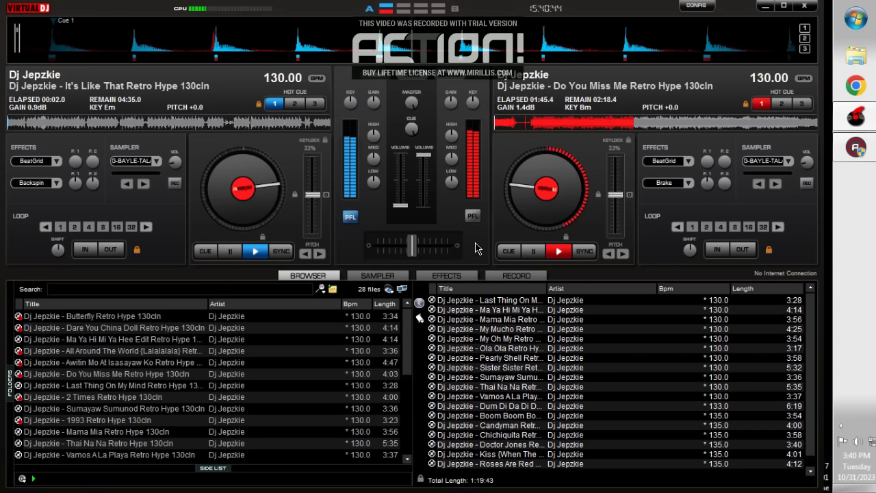
Step: Restart "It's Like That Retro Hype" on deck 1 from its cue point and raise that deck's volume fader to maximum
mouse_move(405, 209)
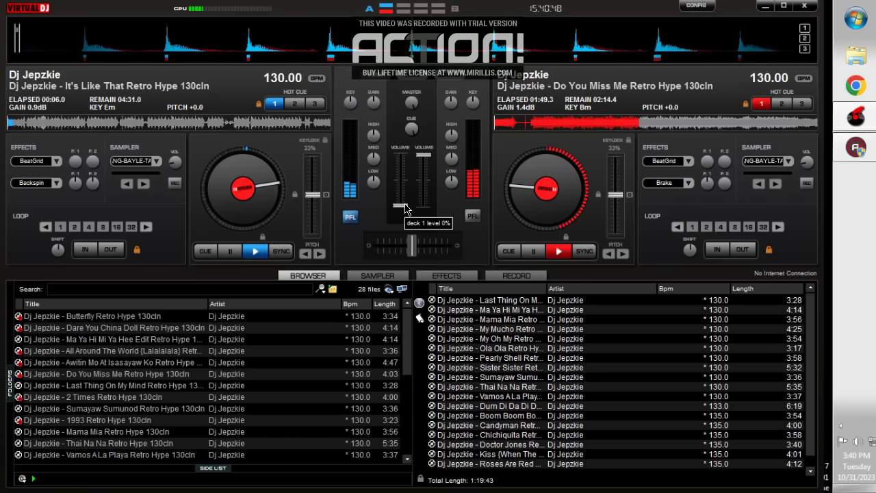
key(z)
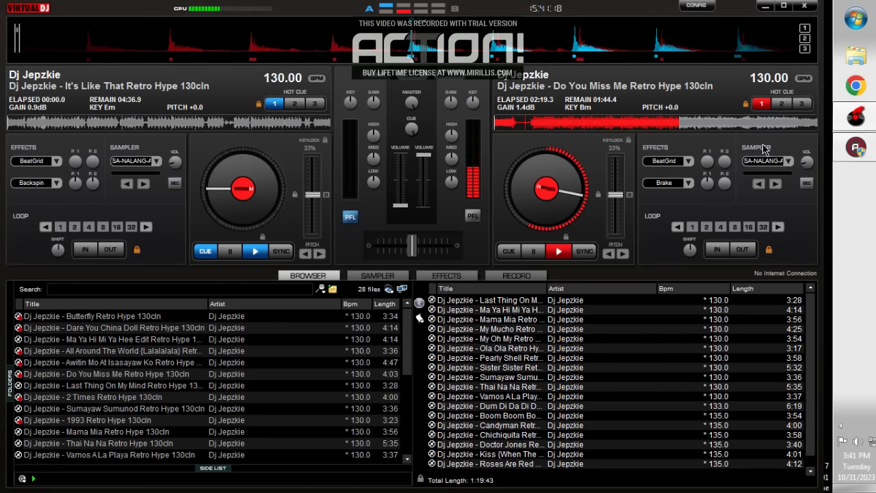
click(665, 164)
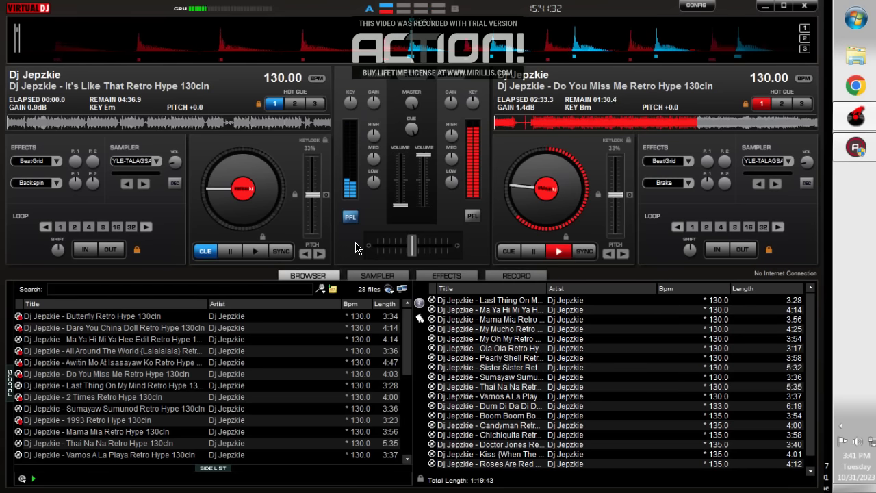
key(space)
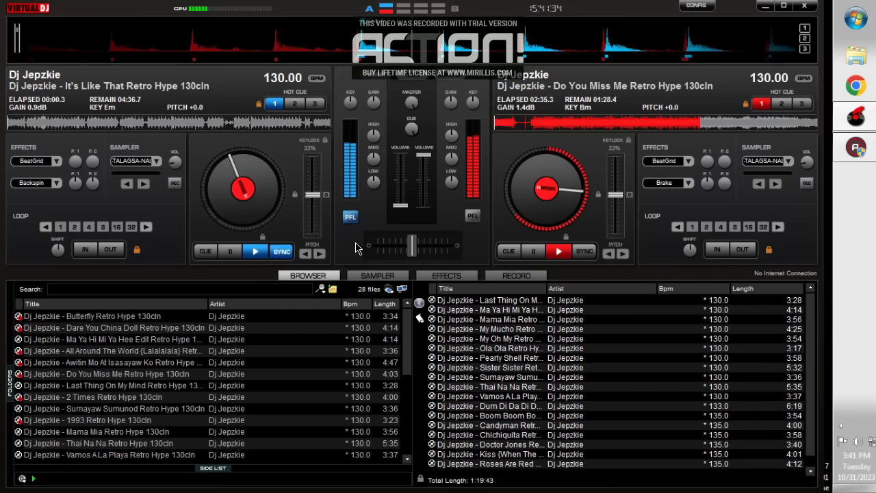
drag(400, 205, 403, 154)
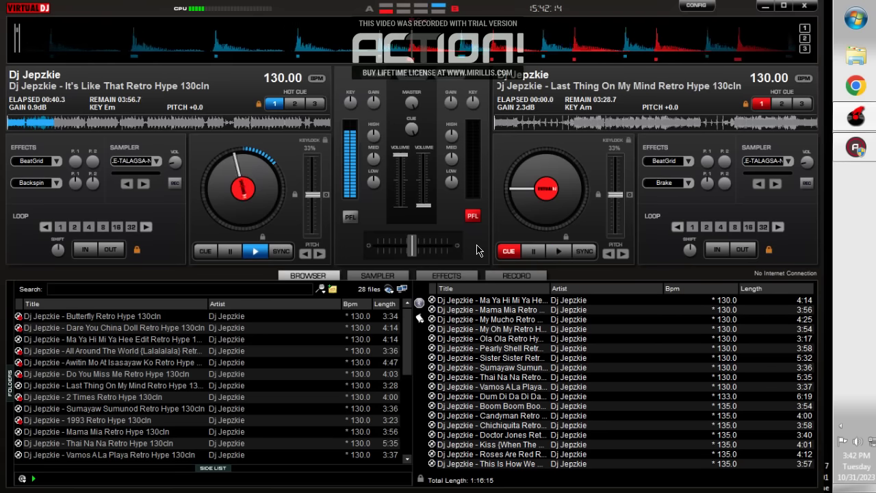
Step: Lower the LATEST-MUSIC sample's volume slightly in the sampler, play the sample, and return to the track browser
click(501, 277)
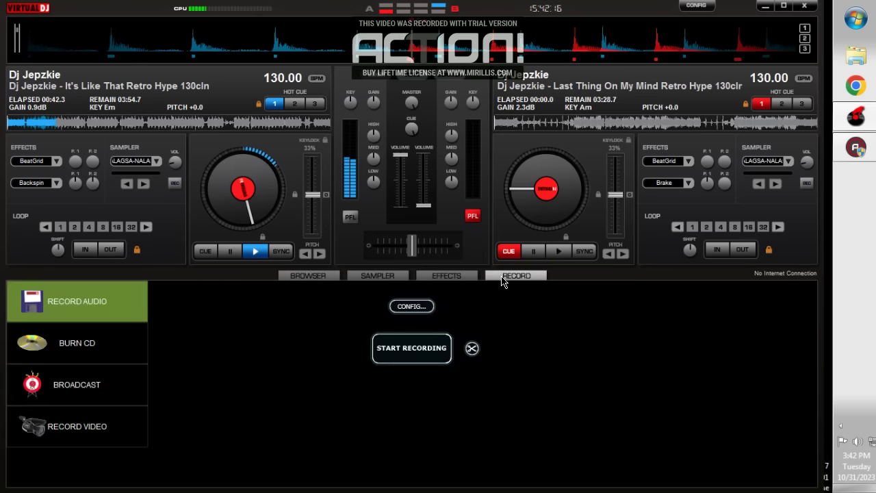
click(379, 276)
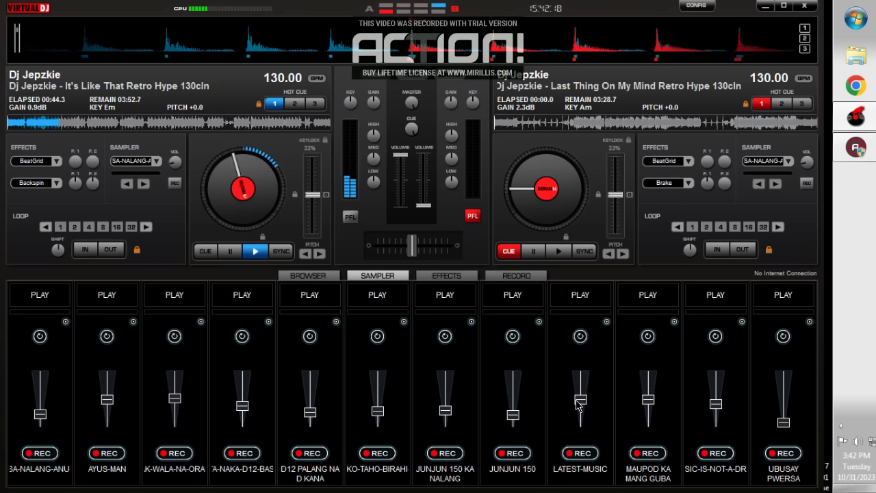
drag(578, 405, 578, 409)
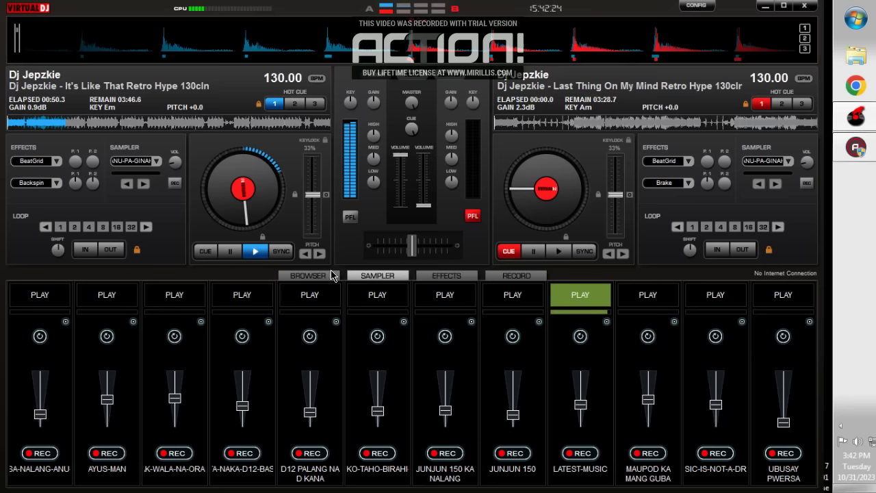
click(319, 275)
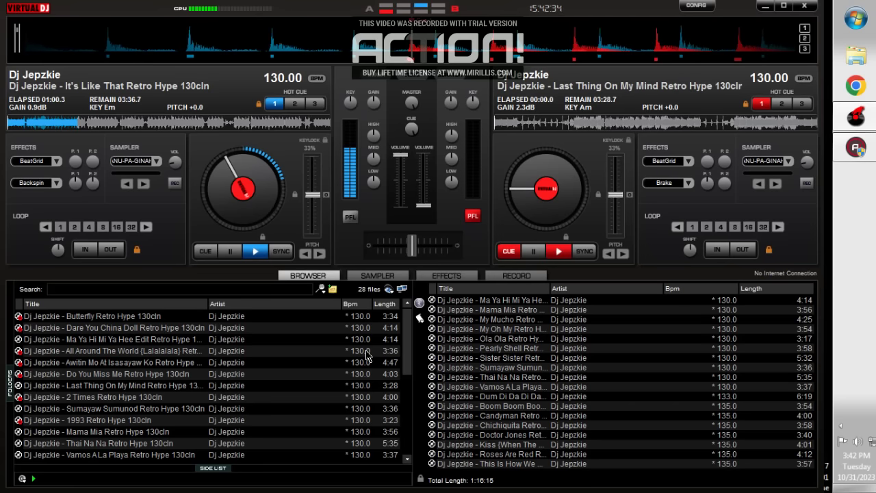
Step: Start "Last Thing On My Mind Retro Hype" on deck 2 and restart it from its cue point to match deck 1's beat
key(space)
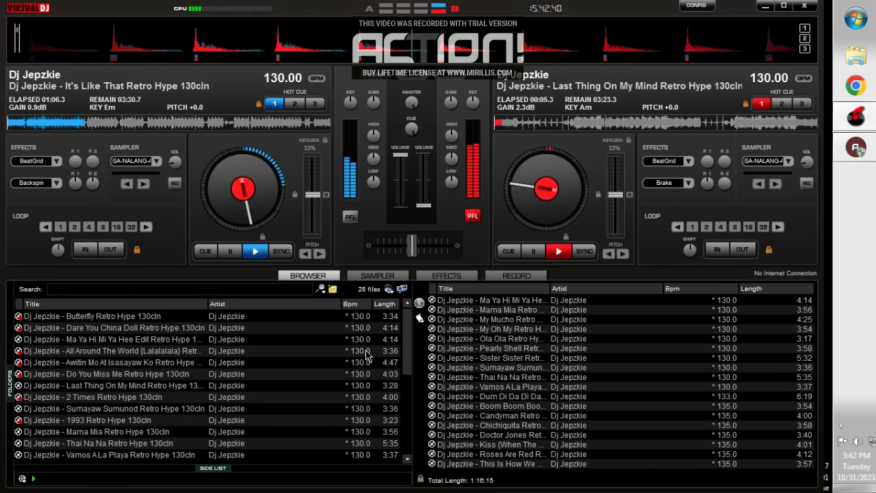
key(space)
key(space)
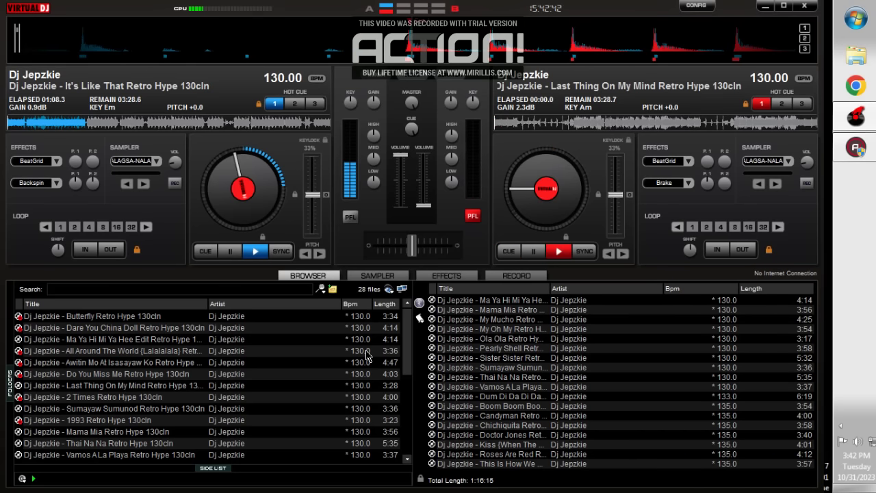
key(space)
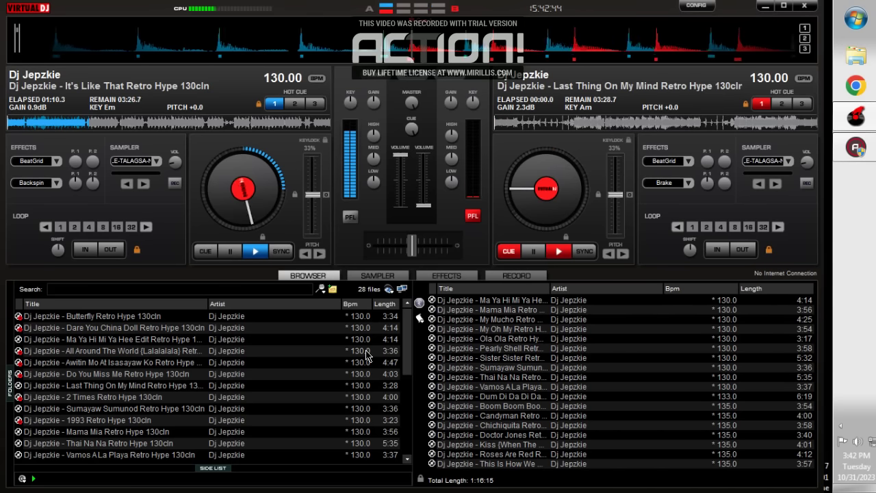
key(space)
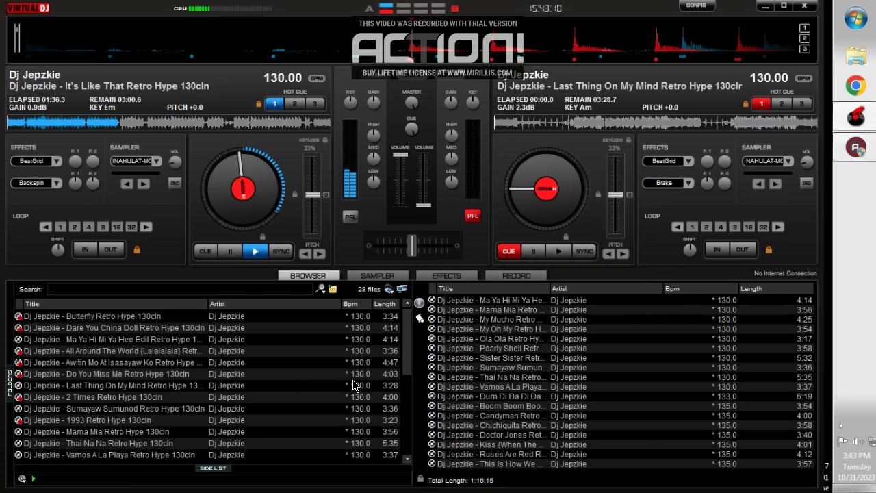
Step: Run "Last Thing On My Mind Retro Hype" in time on deck 2 and fade fully from deck 1 to deck 2 with the volume faders
key(space)
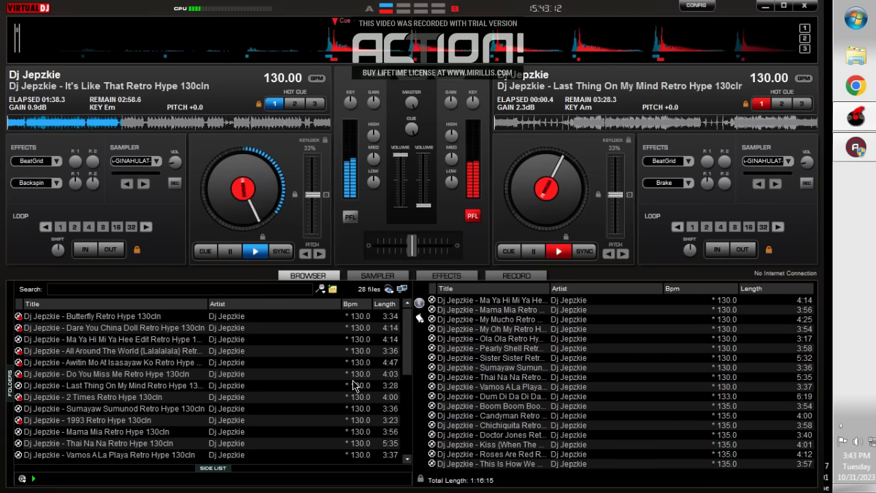
drag(417, 183, 419, 156)
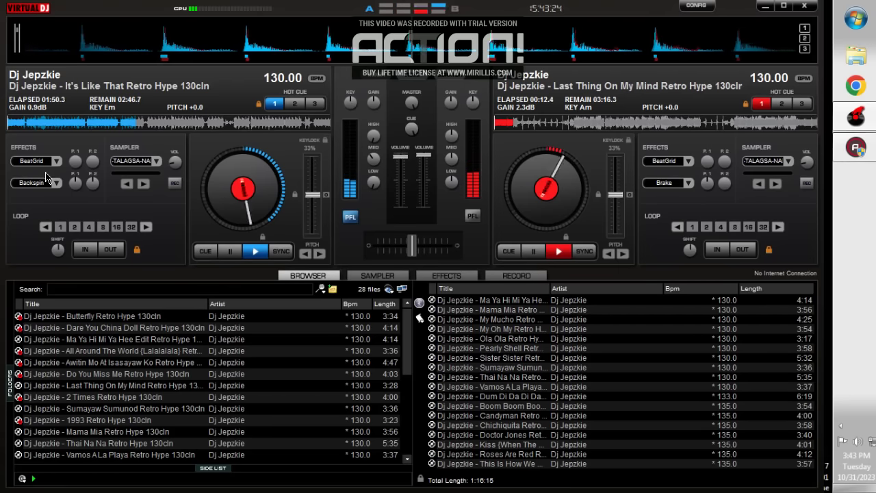
drag(399, 160, 400, 205)
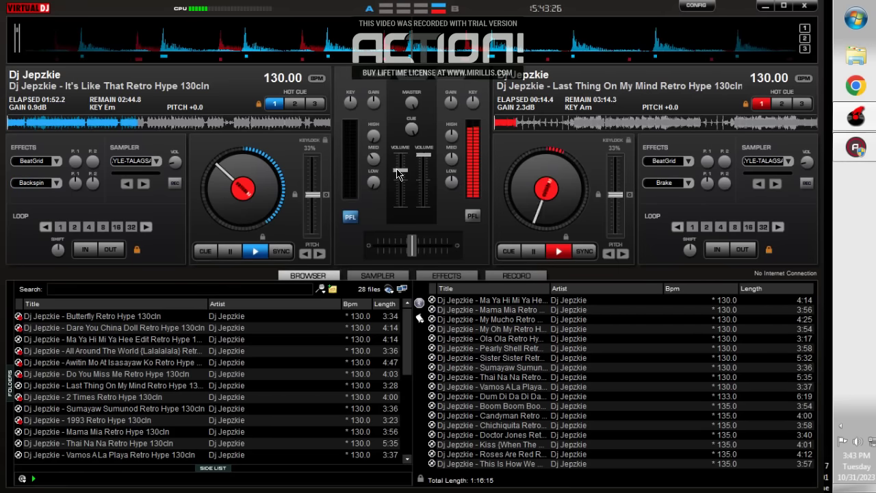
Step: Load "Ma Ya Hi Mi Ya Hee Edit Retro Hype" onto deck 1, test its start against deck 2, and return it to its cue point
drag(534, 301, 246, 192)
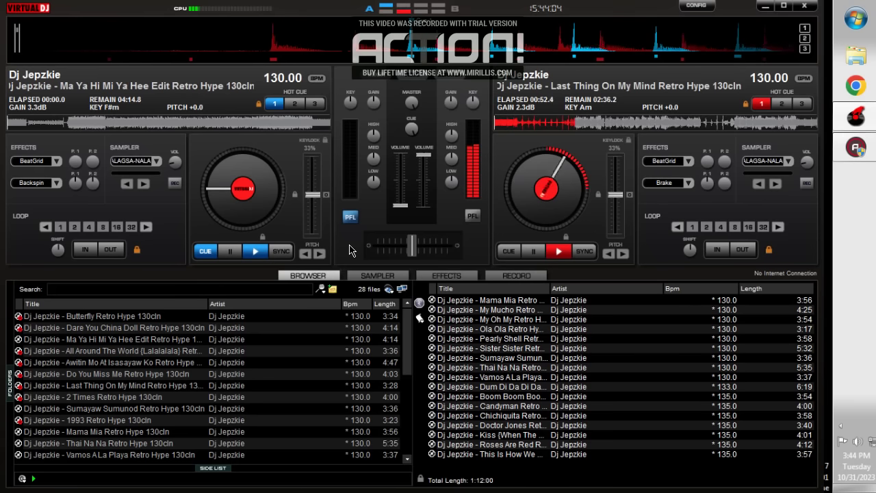
key(space)
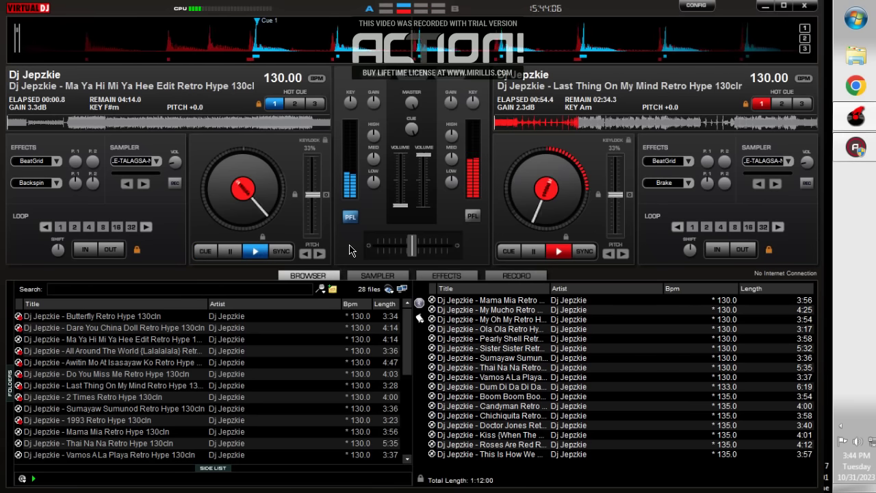
key(space)
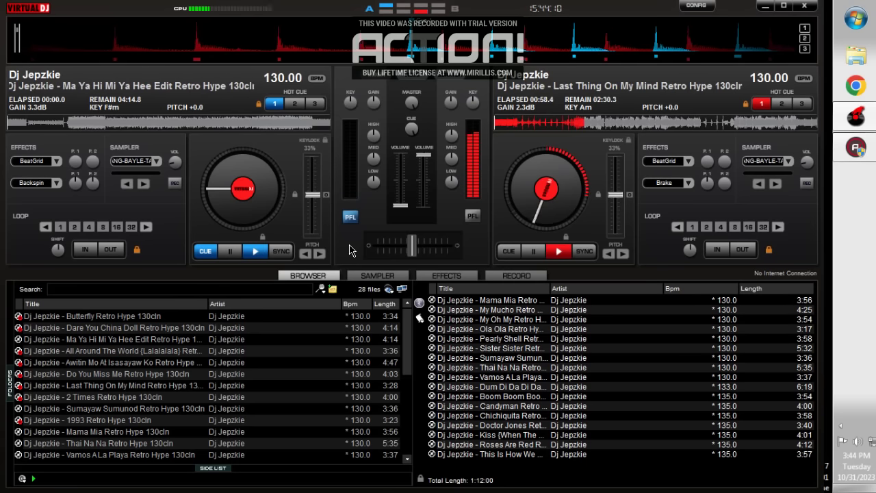
Step: Play the MUSIC-IS-NOT-A-DRUG sample from the sampler at a slightly lowered volume and return to the track browser
click(375, 276)
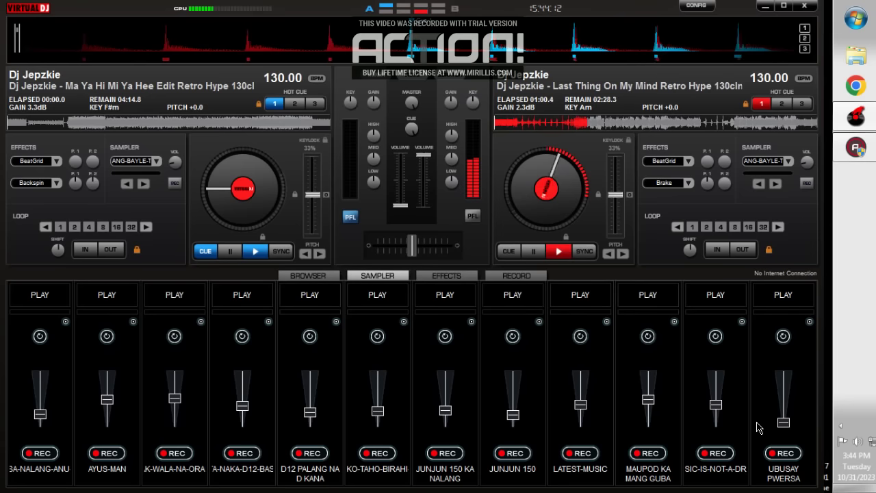
click(712, 297)
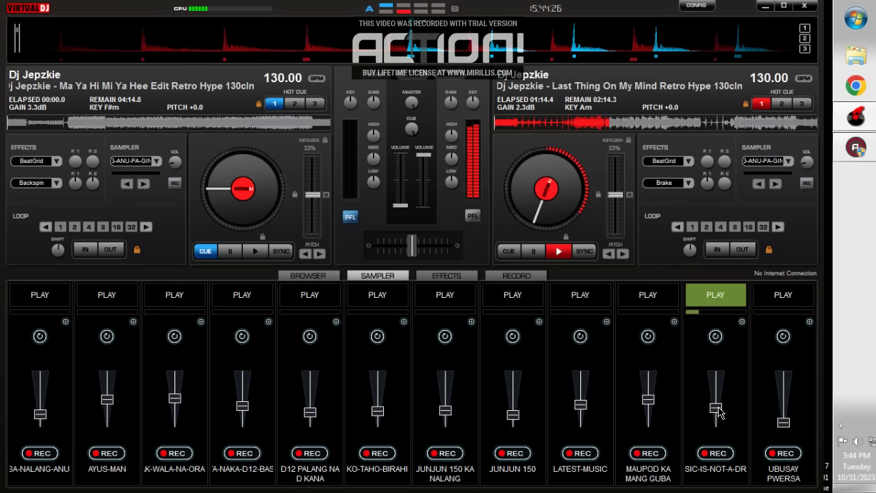
click(322, 275)
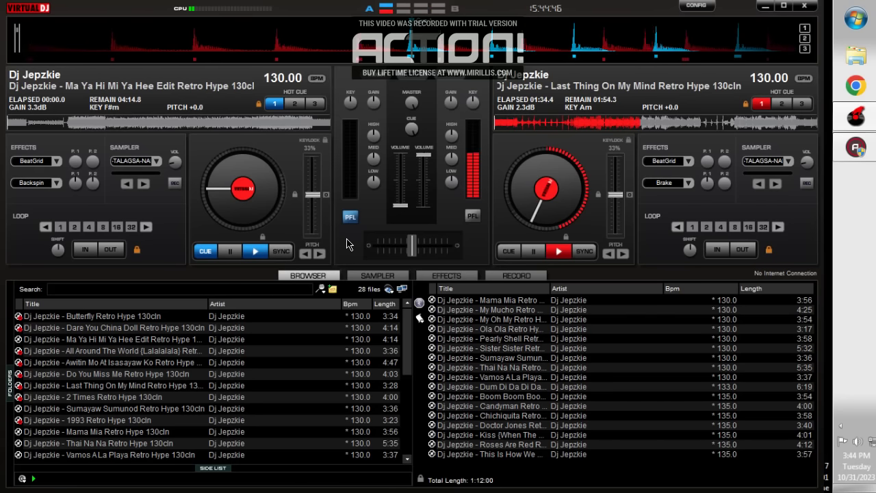
Step: Start "Ma Ya Hi Mi Ya Hee Edit Retro Hype" on deck 1 and restart it from its cue point until it runs in time with deck 2
key(space)
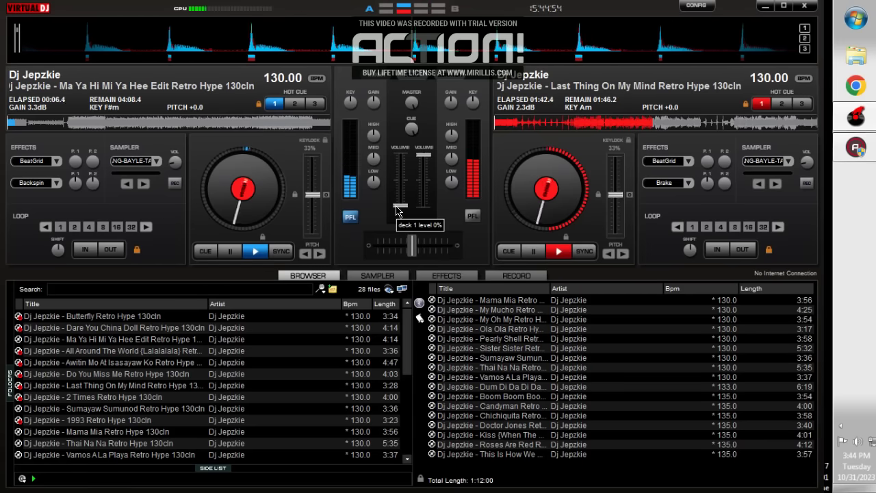
key(Home)
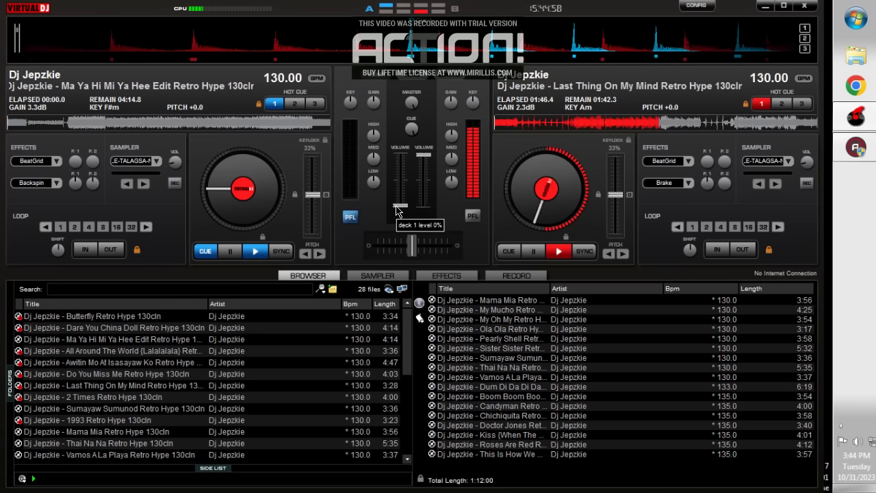
key(space)
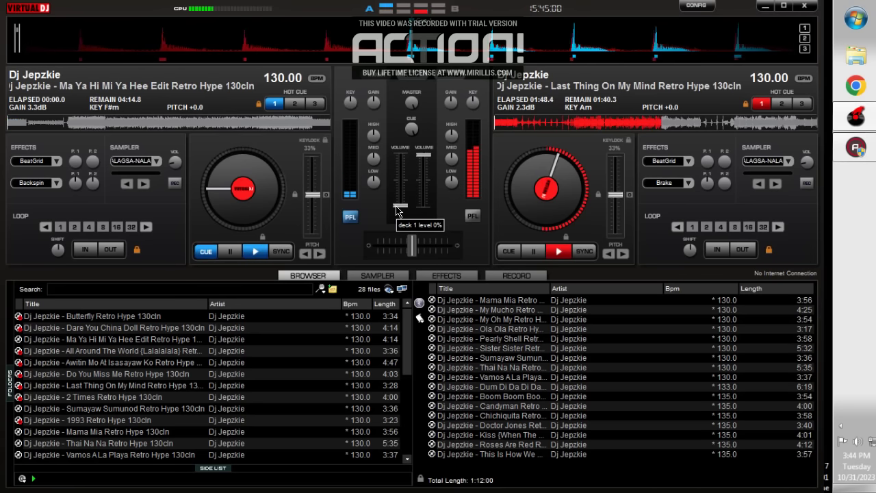
key(Home)
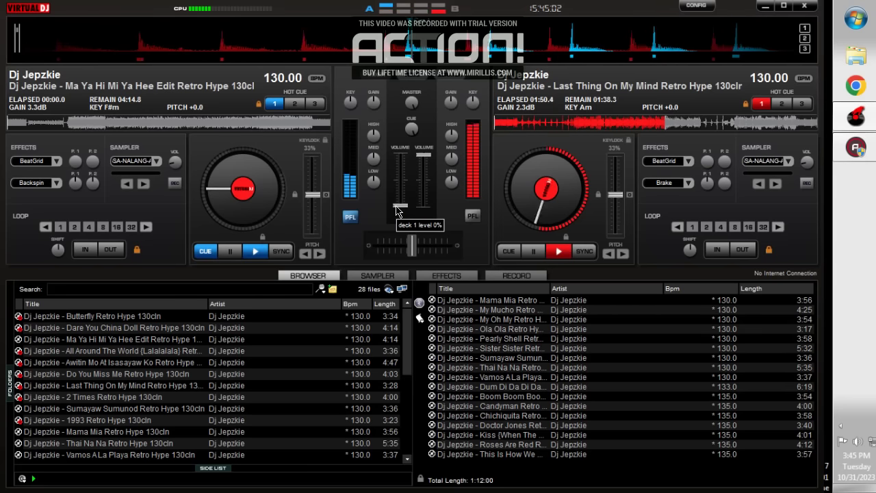
key(space)
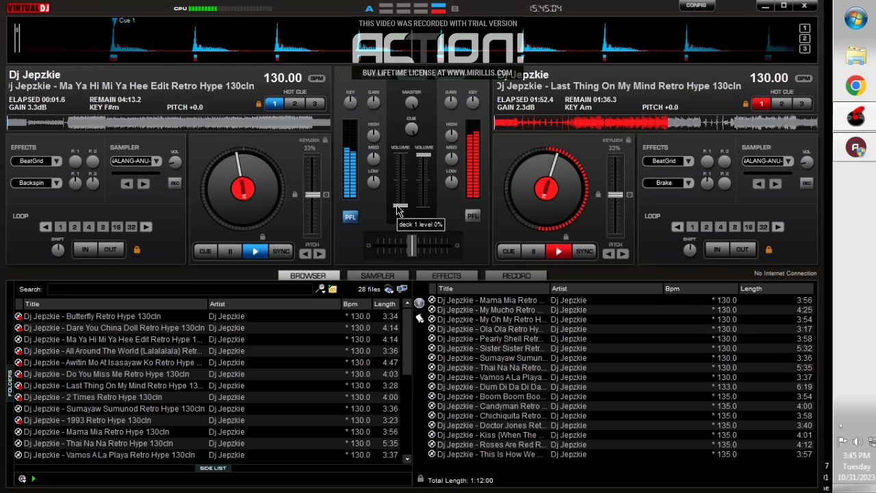
Step: Raise deck 1's volume fader to maximum, and take deck 2 out with the Brake effect and its volume fader at zero
click(472, 215)
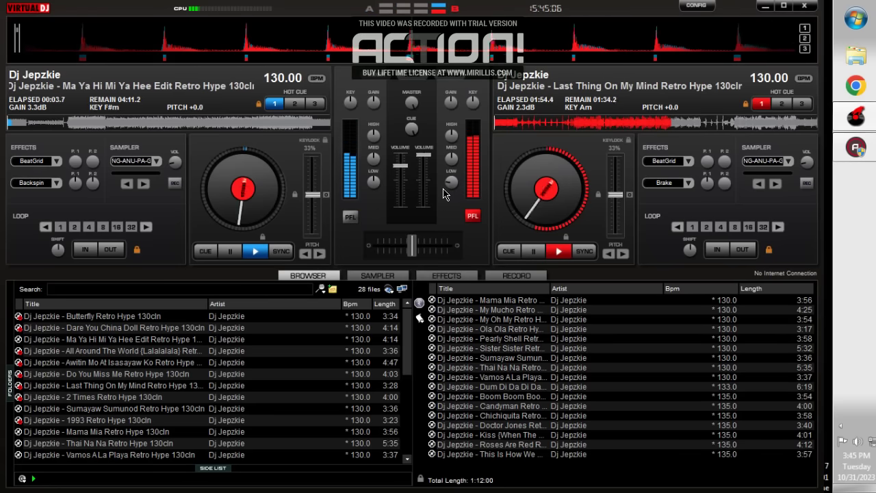
drag(401, 166, 401, 159)
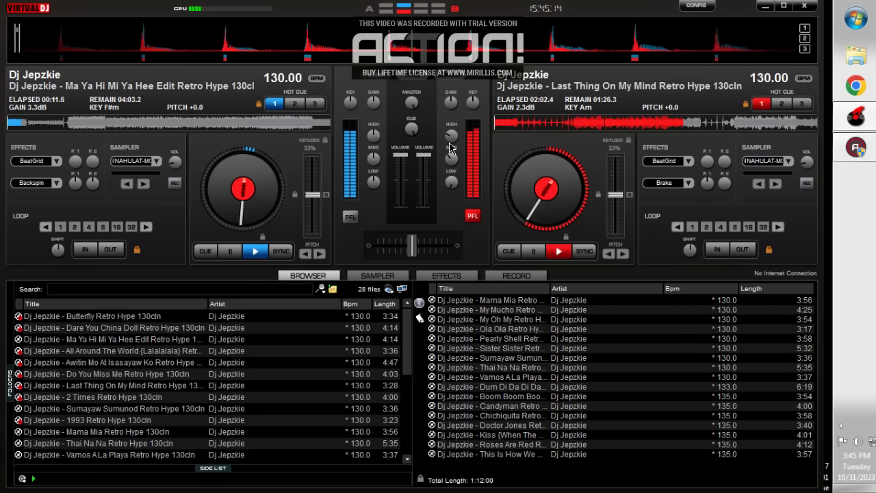
click(659, 182)
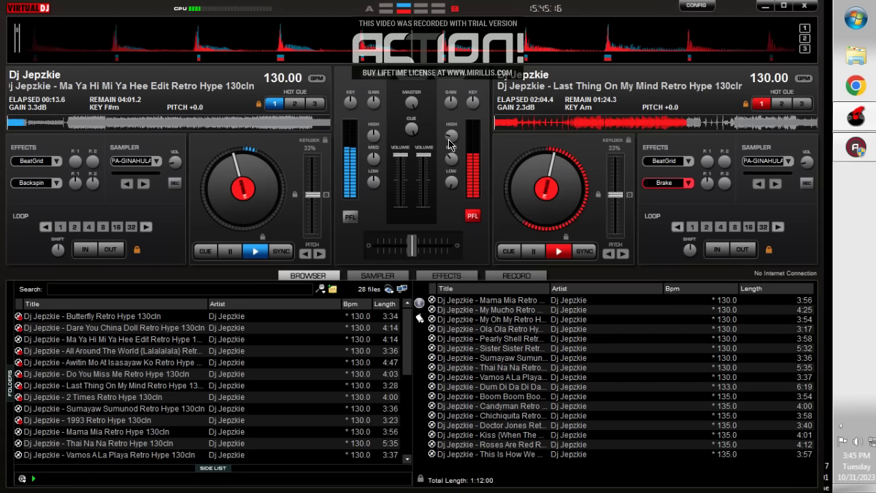
drag(427, 161, 424, 204)
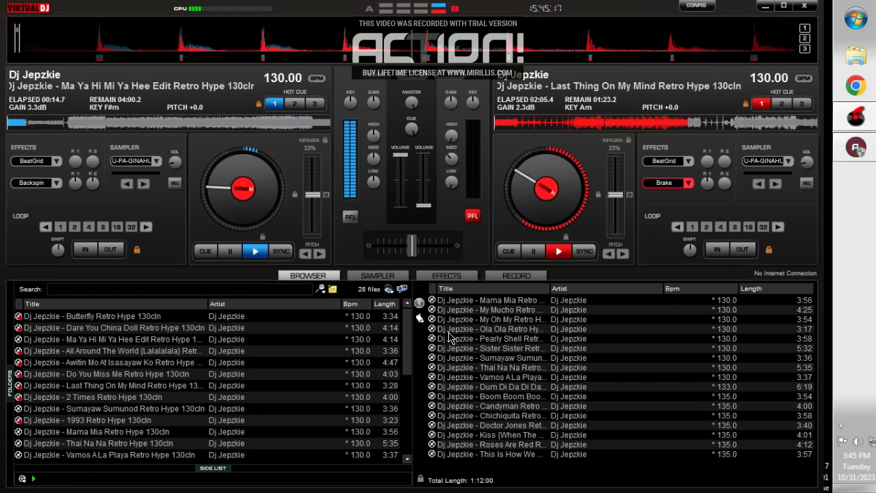
Step: Load "Mama Mia Retro Hype" onto deck 2 and set that deck's sampler to MUSIC-IS-NOT-A-DRUG
double_click(526, 304)
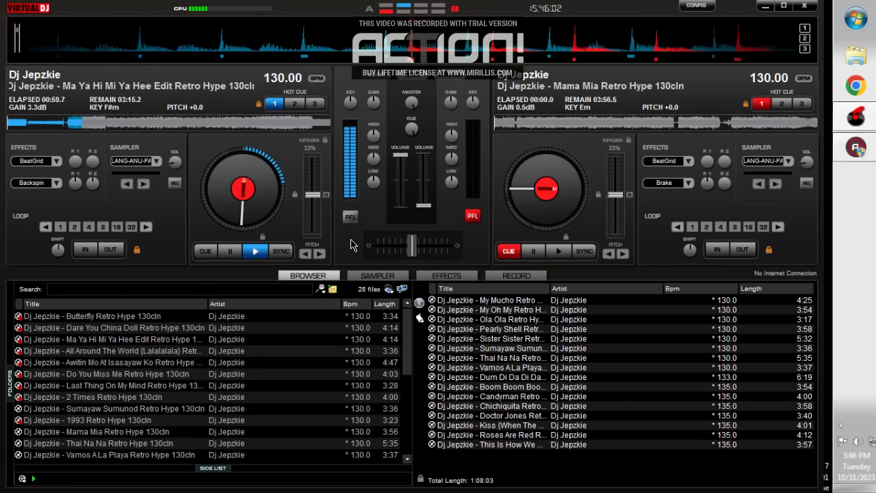
click(786, 161)
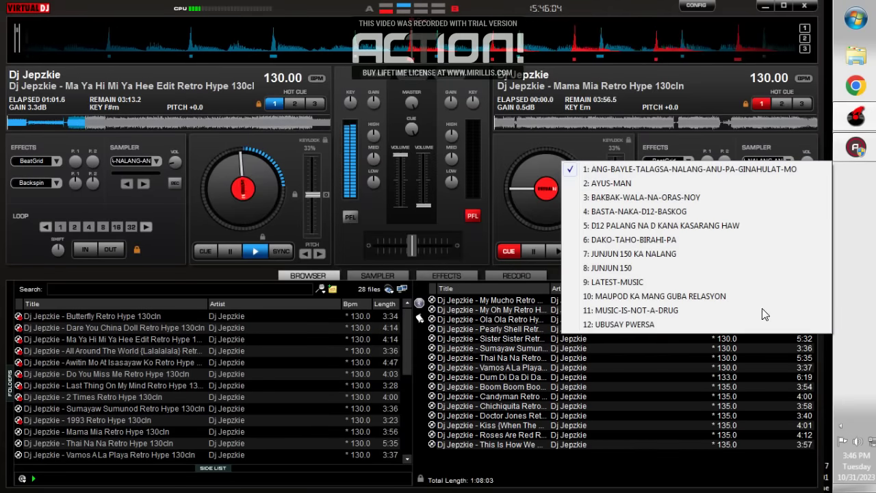
click(725, 282)
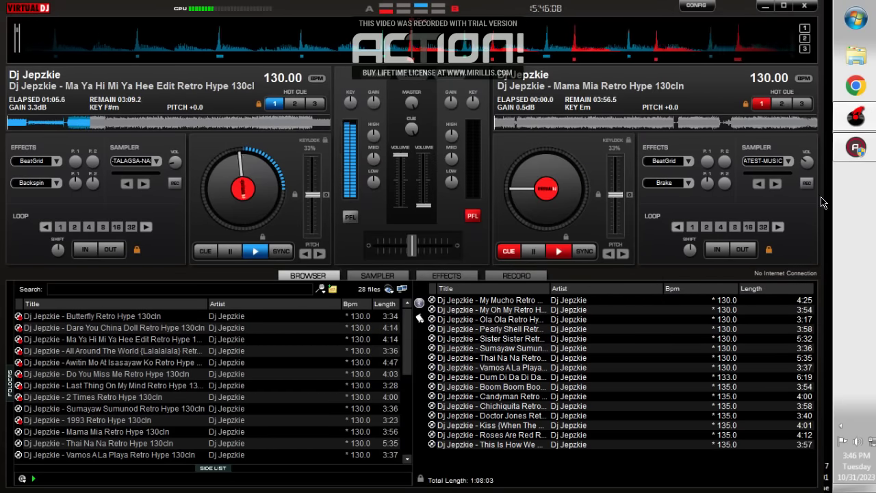
click(791, 163)
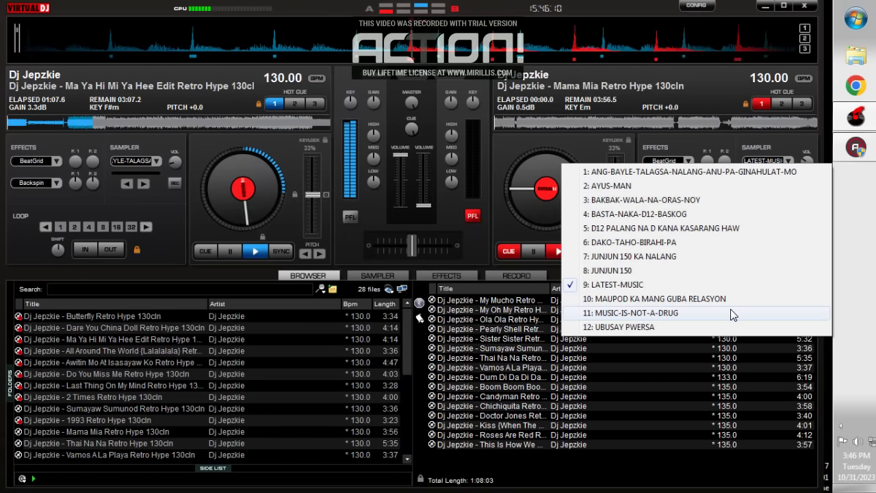
click(621, 306)
Step: Set deck 1's sampler to LATEST-MUSIC and trigger the sample
click(156, 161)
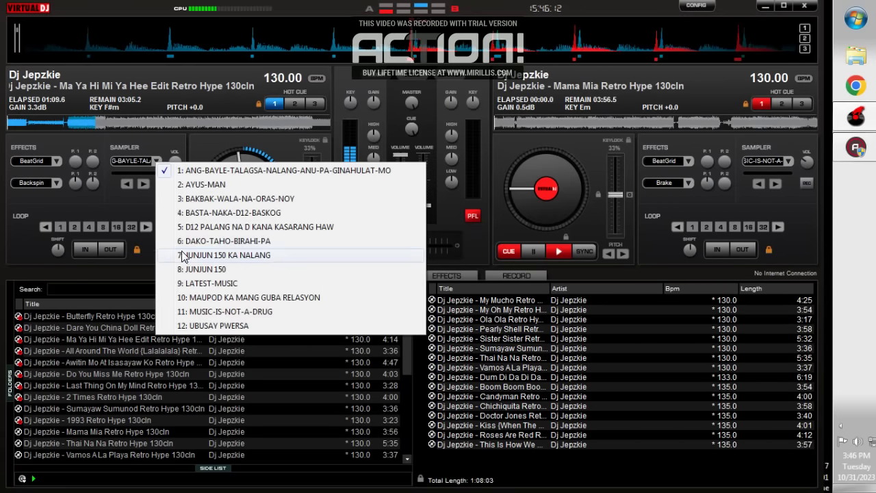
click(186, 282)
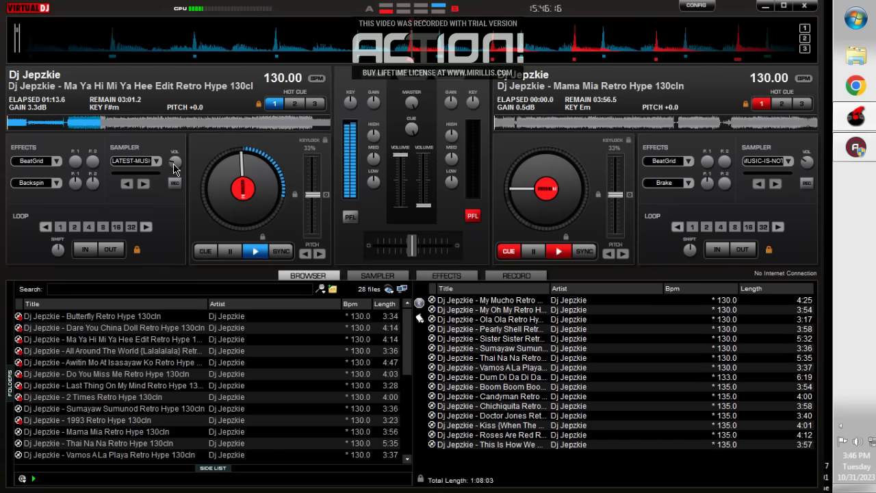
click(115, 167)
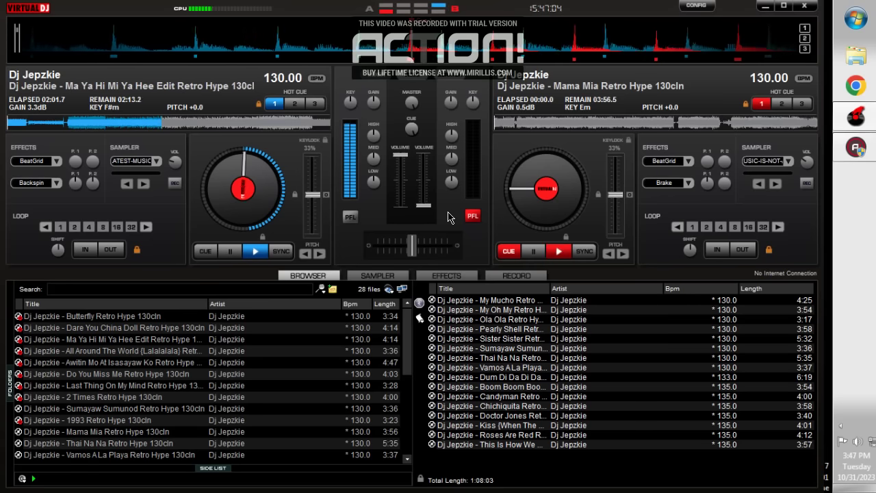
Step: Start "Mama Mia Retro Hype" on deck 2 with its volume fader at maximum, and fade deck 1's volume down to zero
key(space)
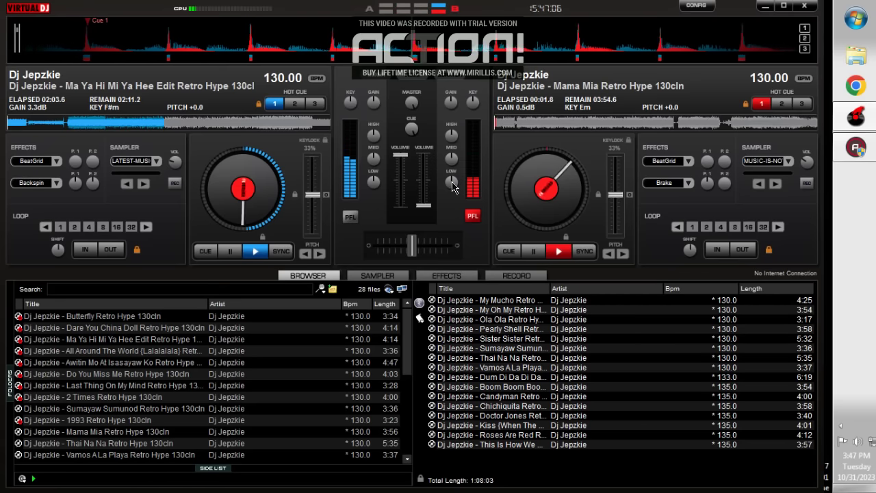
drag(424, 205, 421, 155)
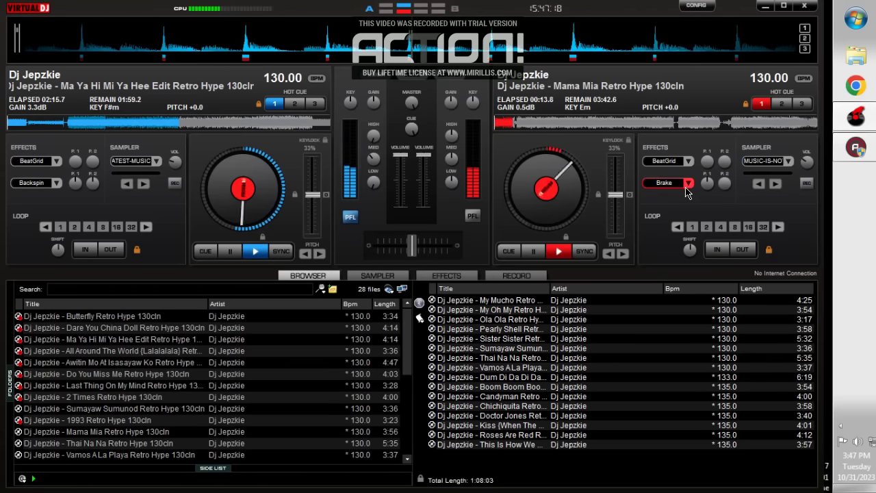
drag(401, 155, 400, 204)
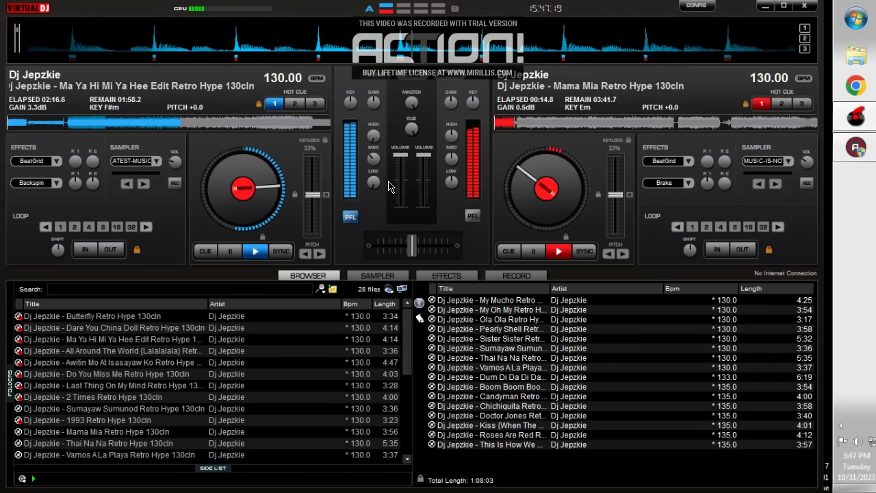
Step: Ready "My Mucho Retro Hype" at its cue point on deck 1, and check the Brake effect's settings before returning to the track browser
click(204, 250)
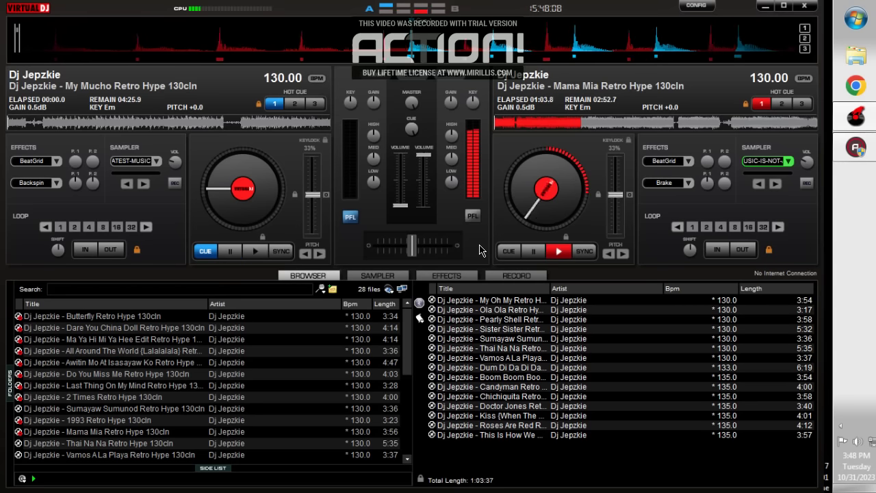
click(457, 278)
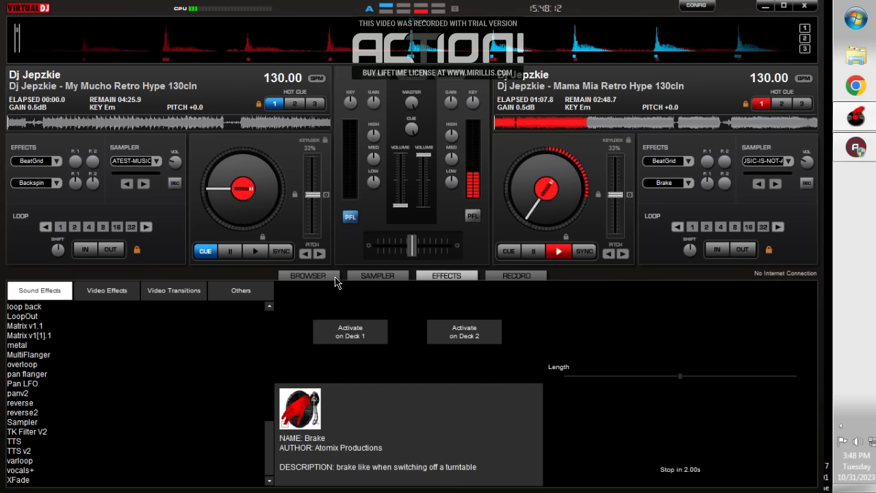
key(Tab)
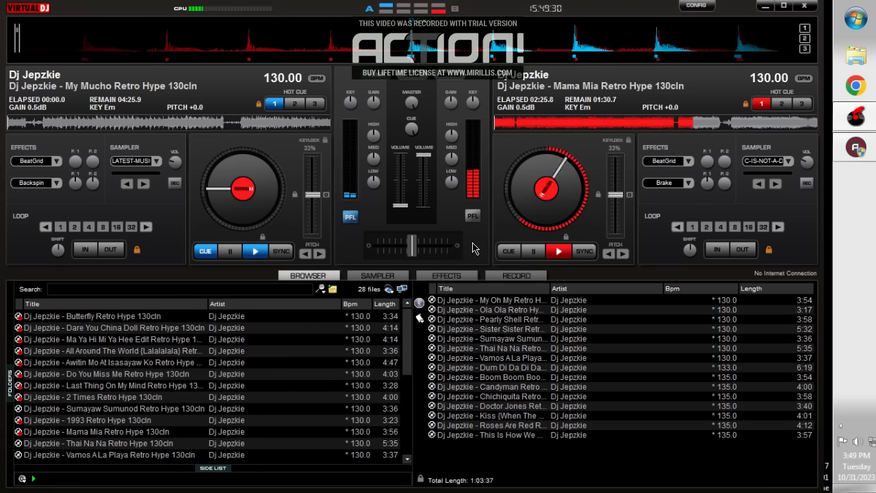
Step: Start "My Mucho Retro Hype" on deck 1 and raise its volume fader to maximum
click(255, 250)
drag(400, 204, 402, 157)
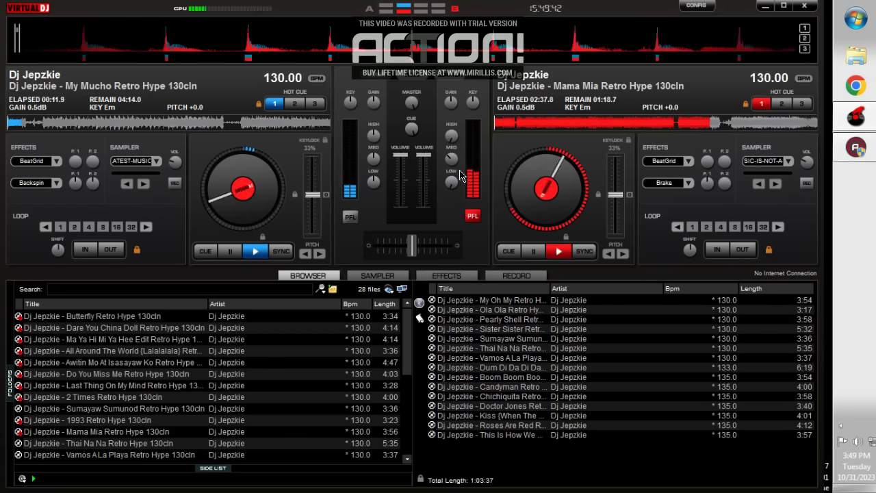
Step: Take deck 2 out with the Brake effect and its volume fader at zero, and load "My Oh My Retro Hype" onto it
click(667, 182)
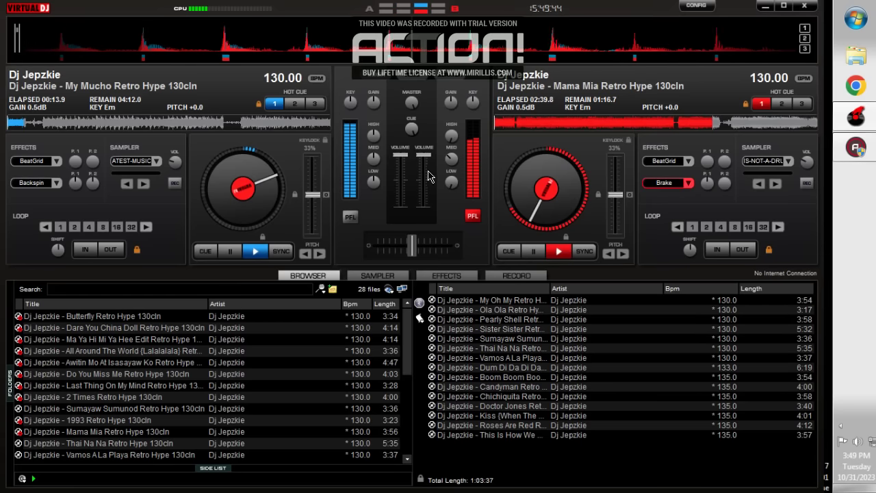
drag(424, 155, 424, 205)
drag(478, 299, 561, 225)
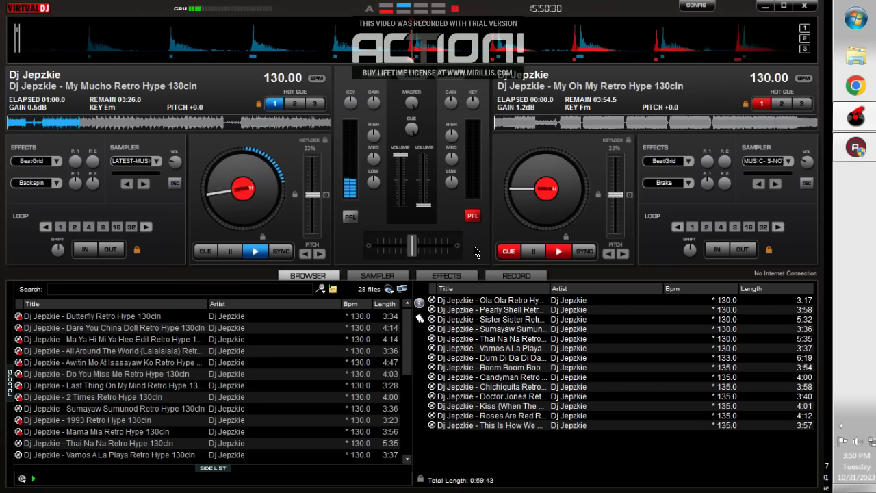
Step: Try the BeatGrid effect briefly on deck 1, switch it off, and return to the track browser
click(451, 275)
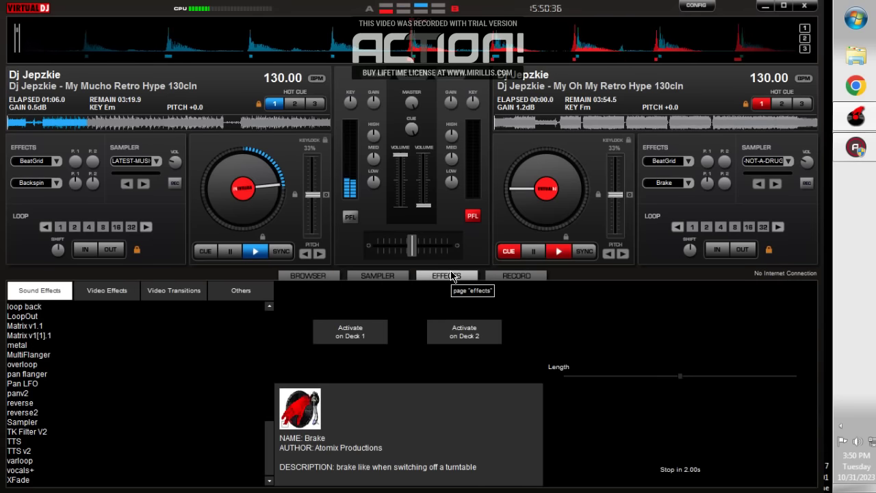
scroll(72, 388, up, 7)
scroll(72, 389, up, 5)
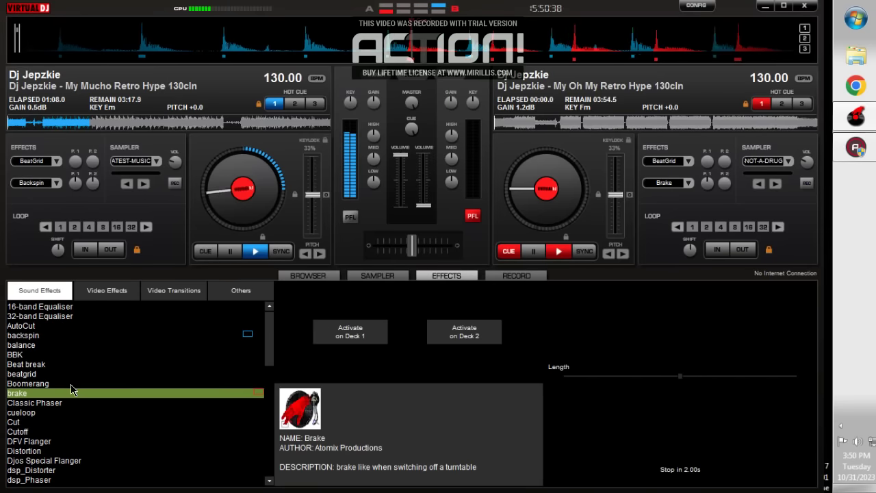
click(63, 373)
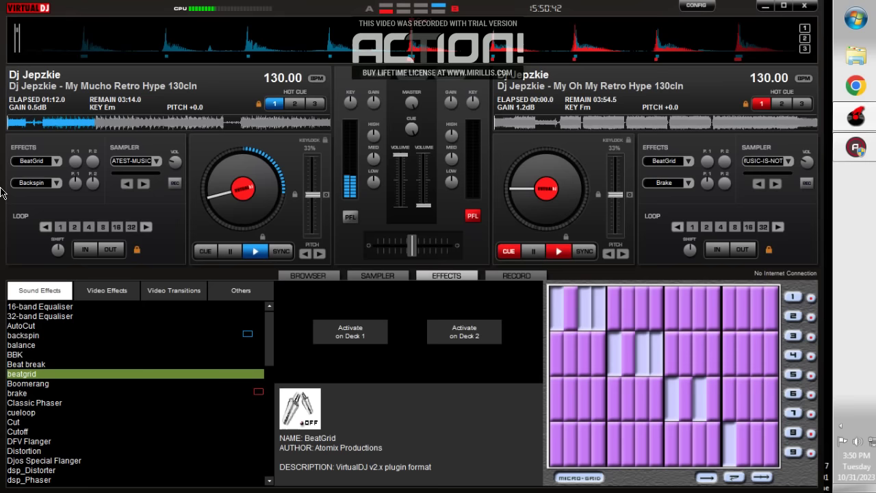
click(30, 161)
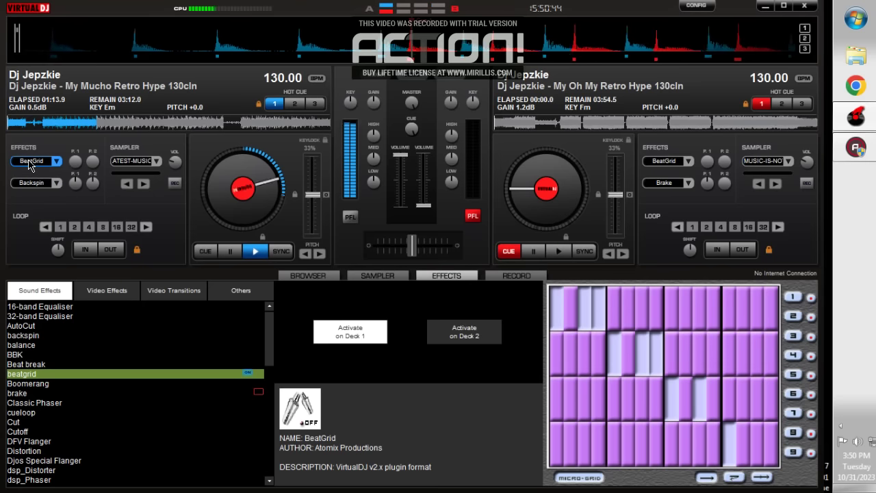
click(561, 316)
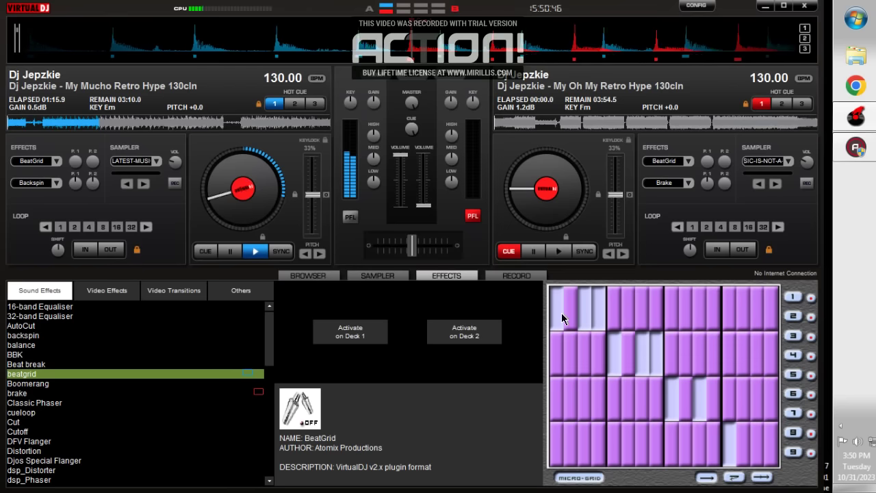
click(308, 275)
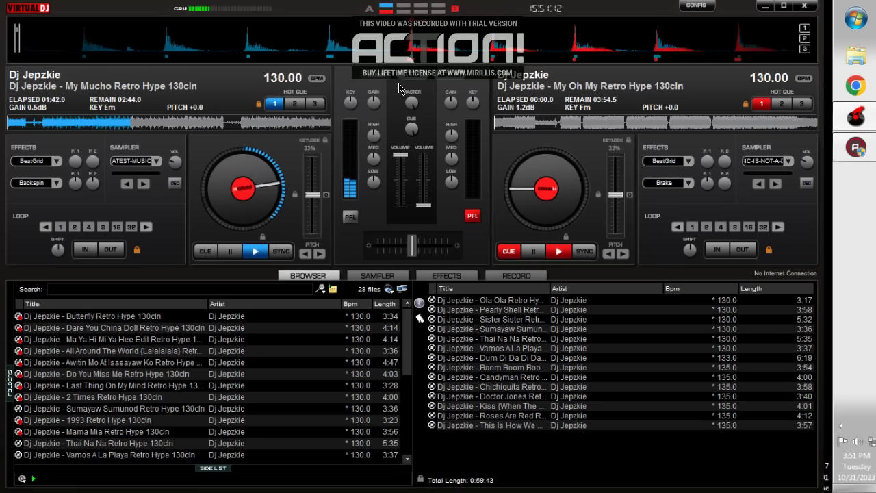
click(419, 74)
click(451, 75)
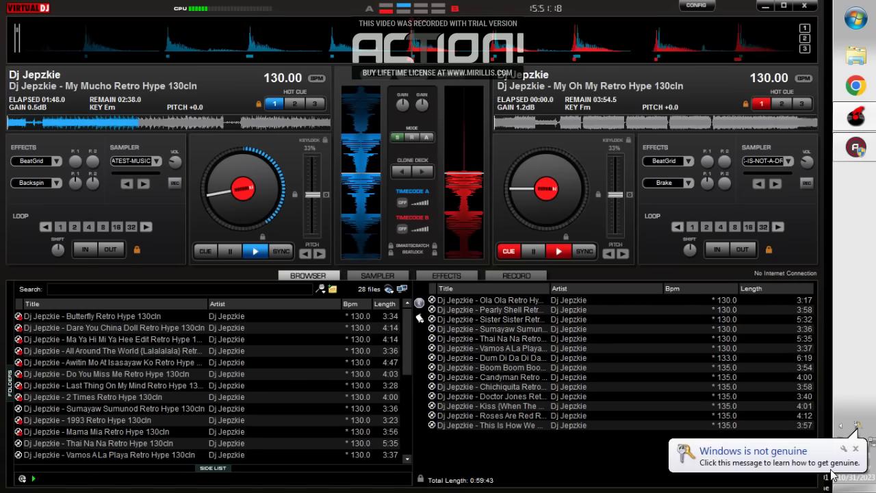
click(402, 79)
click(402, 80)
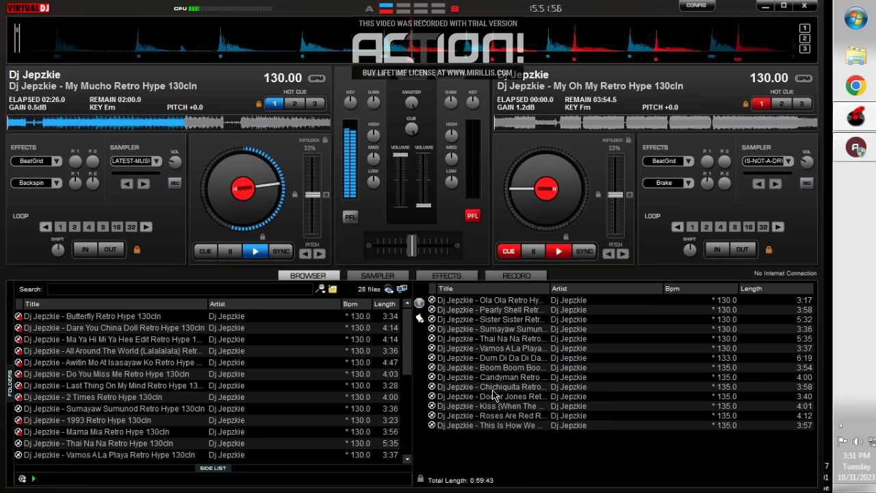
click(420, 319)
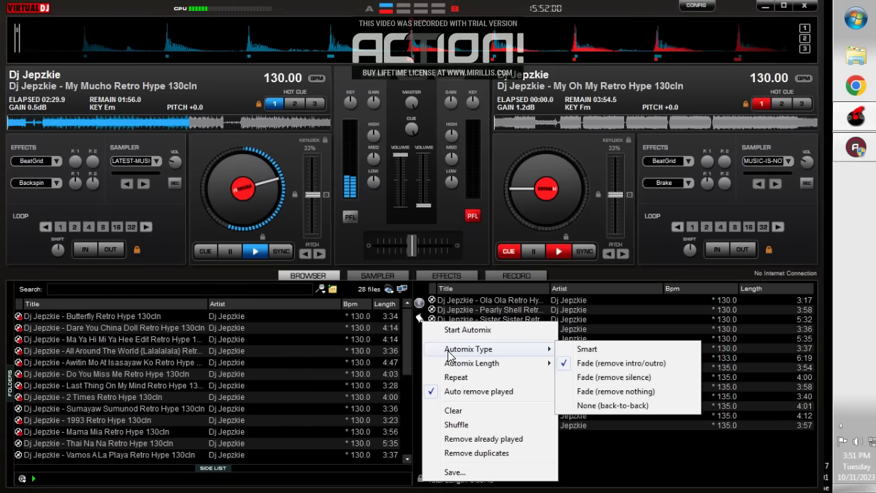
click(449, 210)
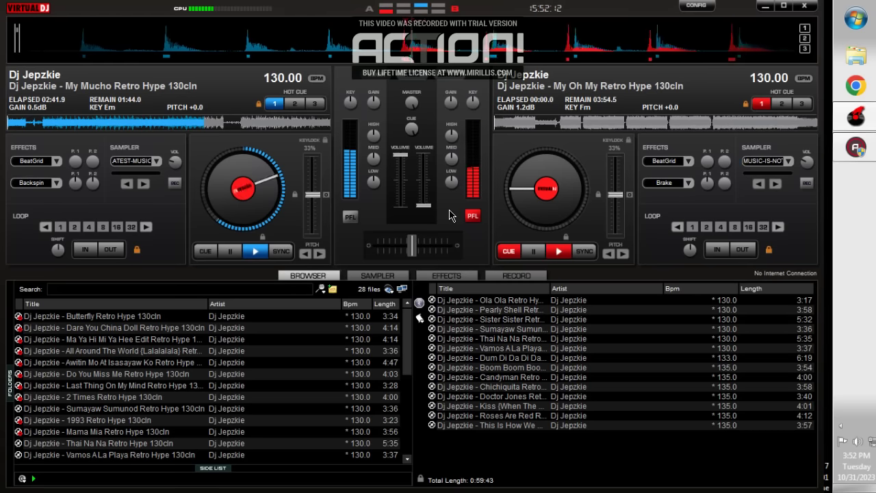
Step: Start "My Oh My Retro Hype" on deck 2 and raise its volume fader to maximum
key(space)
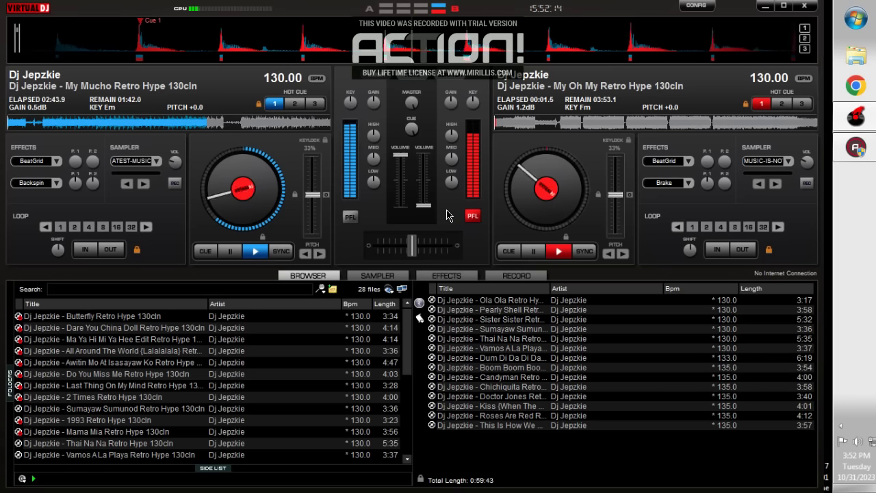
drag(423, 205, 424, 168)
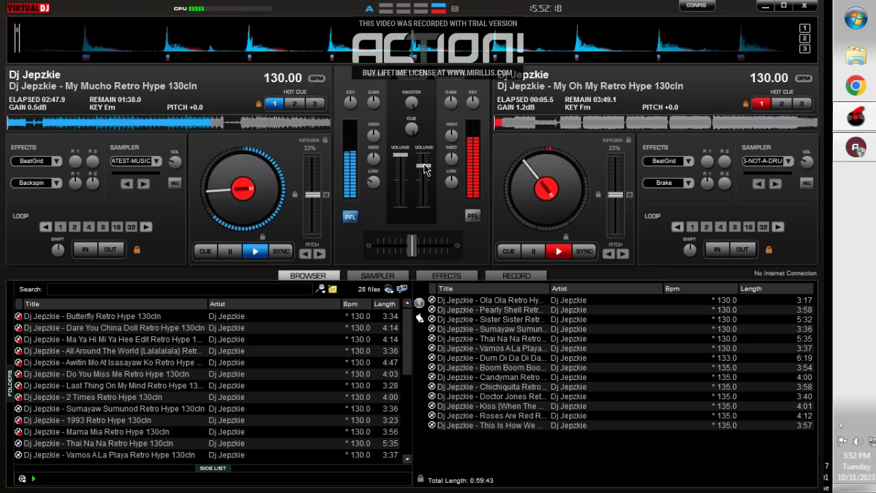
drag(424, 169, 423, 155)
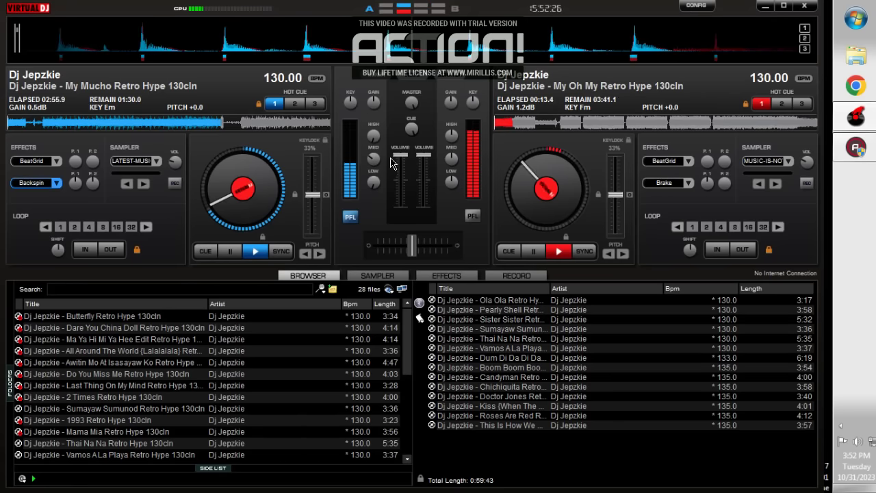
Step: Take deck 1 out with the Backspin effect and its volume fader at zero, and load "Ola Ola Retro Hype" onto it
drag(400, 155, 513, 299)
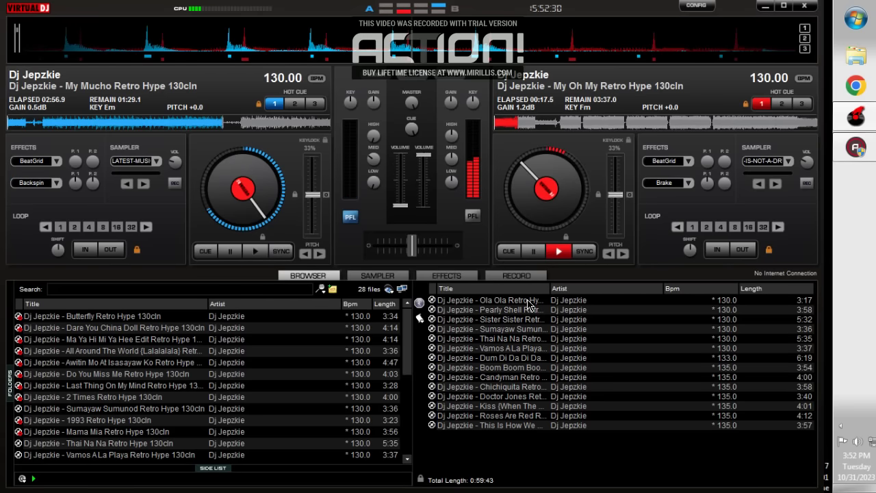
drag(528, 304, 268, 243)
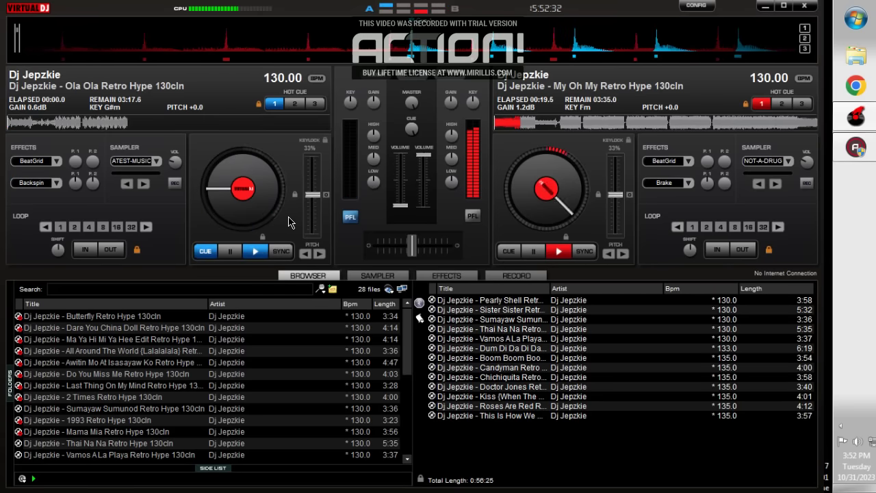
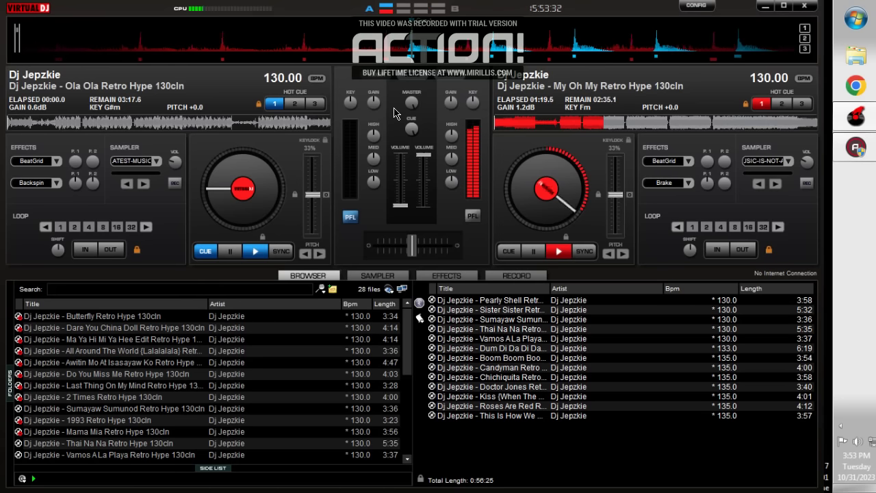
mouse_move(411, 132)
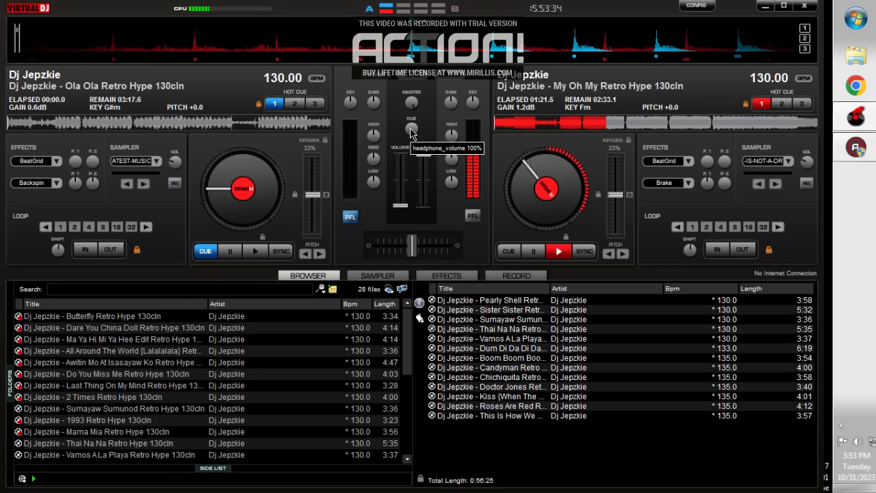
click(410, 79)
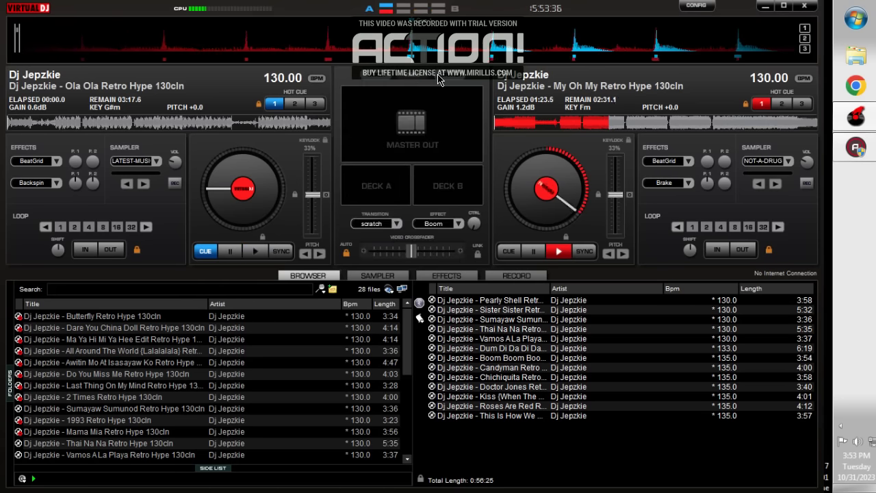
click(438, 80)
click(345, 80)
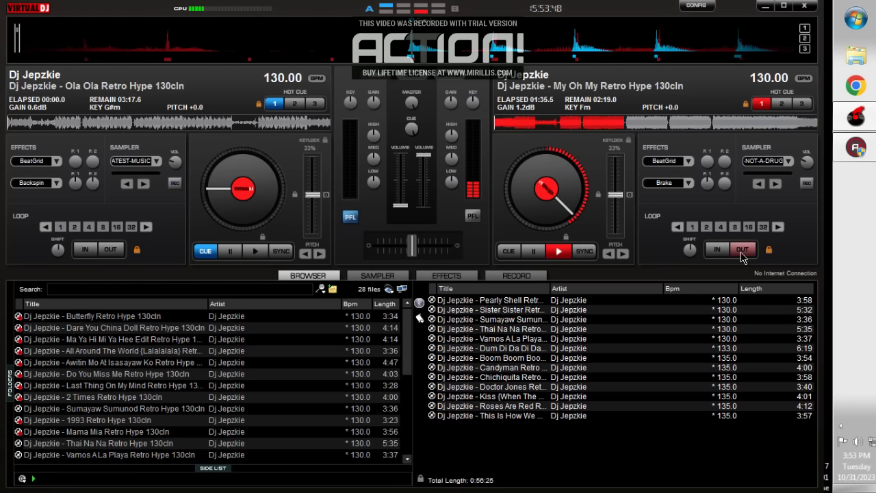
Step: Start "Ola Ola Retro Hype" on deck 1 and raise its volume fader to maximum
click(661, 160)
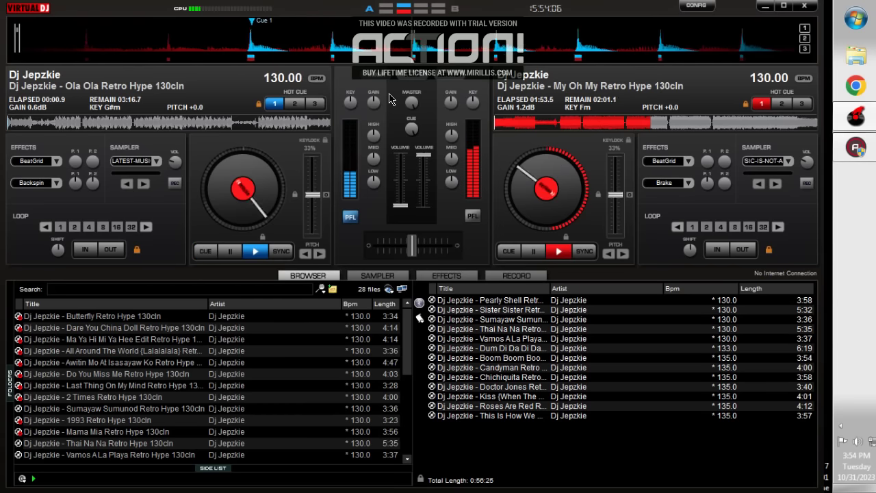
drag(400, 205, 405, 154)
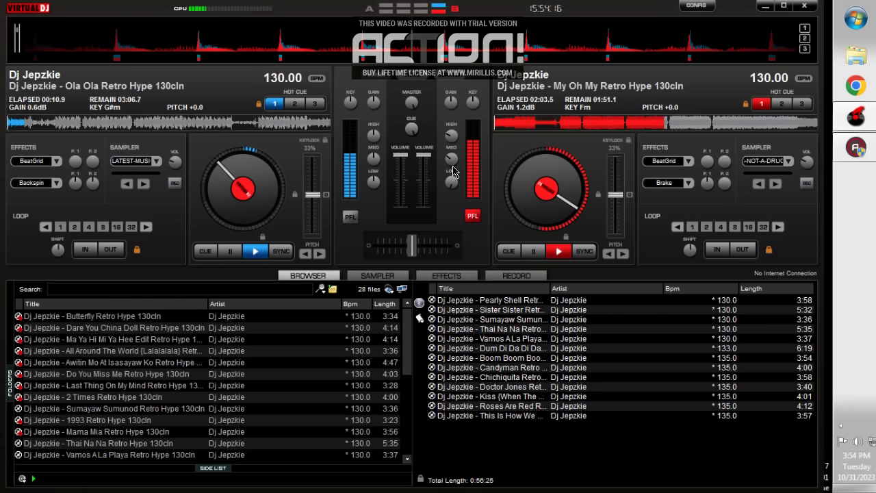
Step: Take deck 2 out with the Brake effect and its volume fader at zero, and load "Pearly Shell Retro Hype" onto it
click(663, 181)
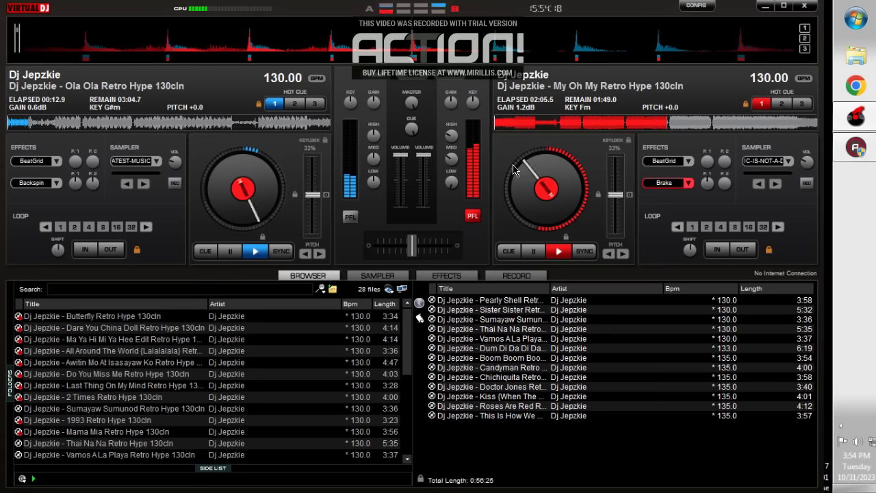
drag(424, 154, 423, 205)
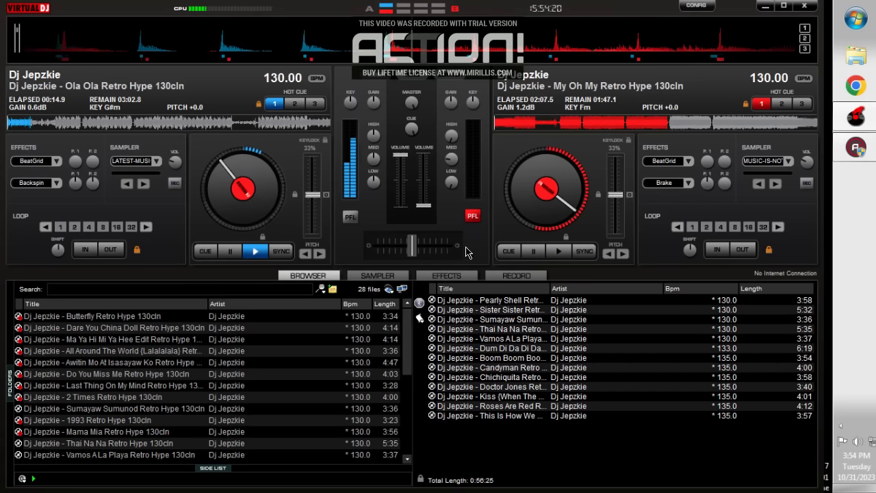
double_click(503, 299)
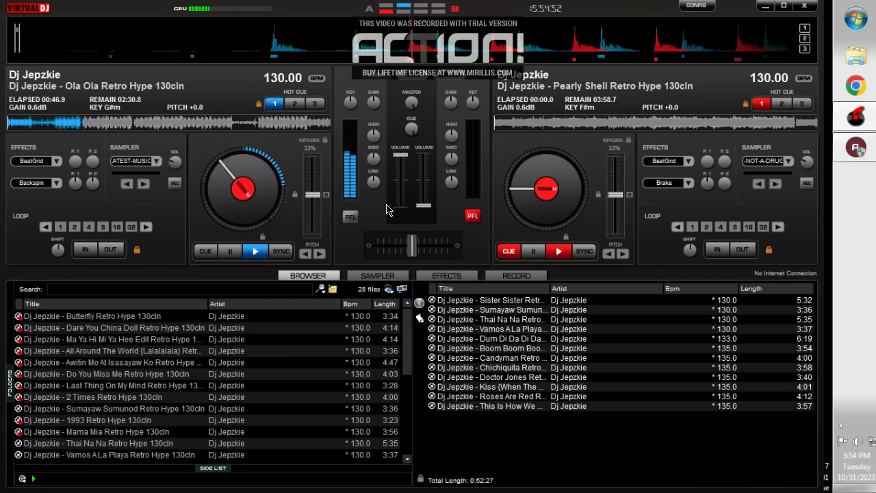
Step: Search the track library for 138 and clear the search
click(111, 288)
text(1)
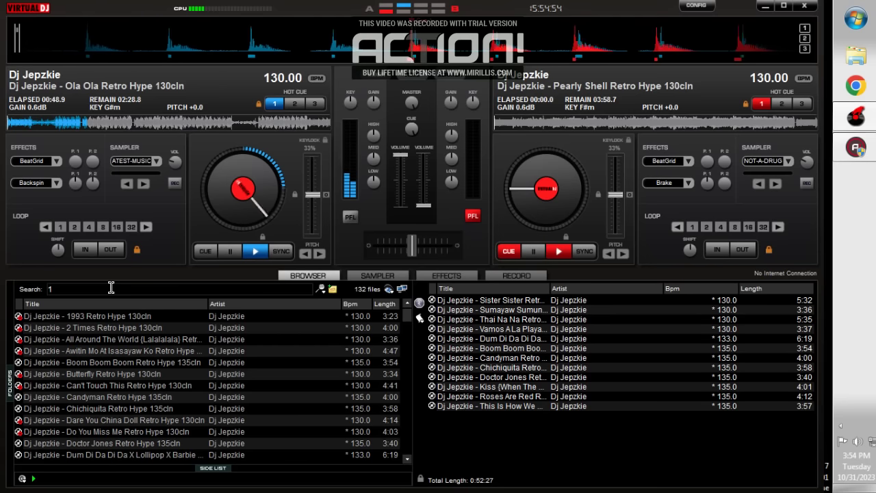
text(38)
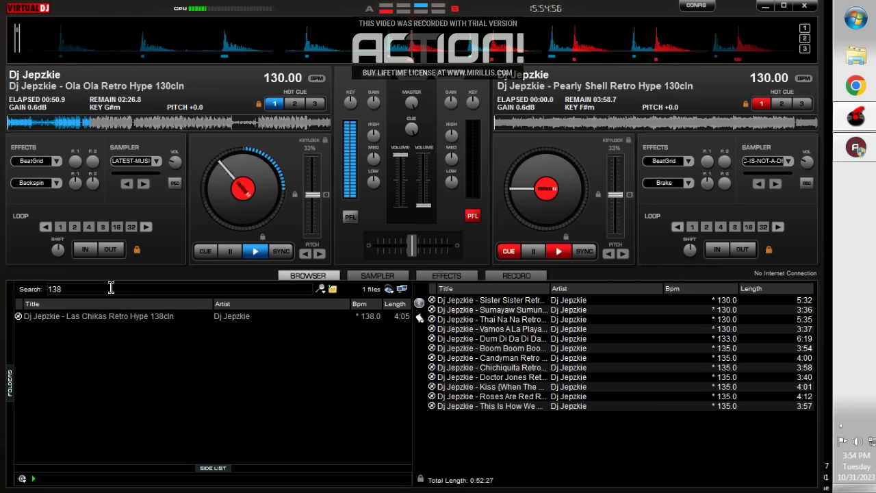
key(BackSpace)
key(BackSpace)
key(BackSpace)
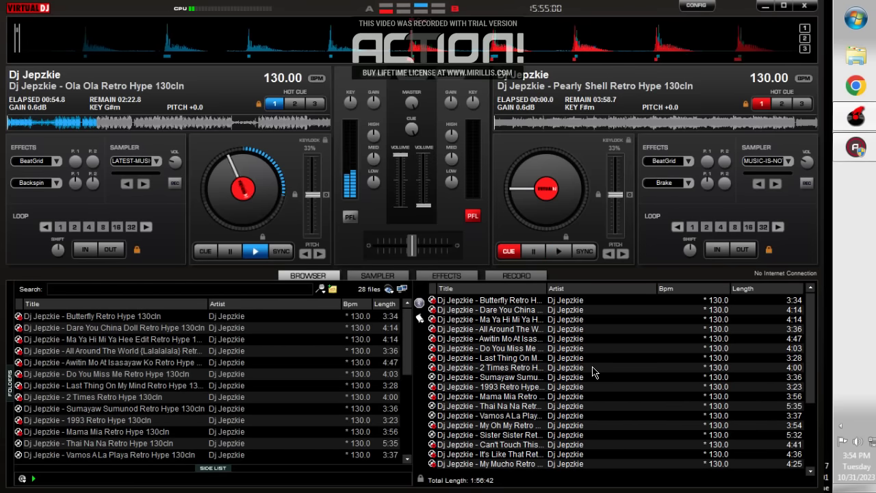
Step: Remove the consecutive 130 BPM tracks from "Pearly Shell" up through "1993 Retro Hype" from the side list
scroll(712, 305, up, 3)
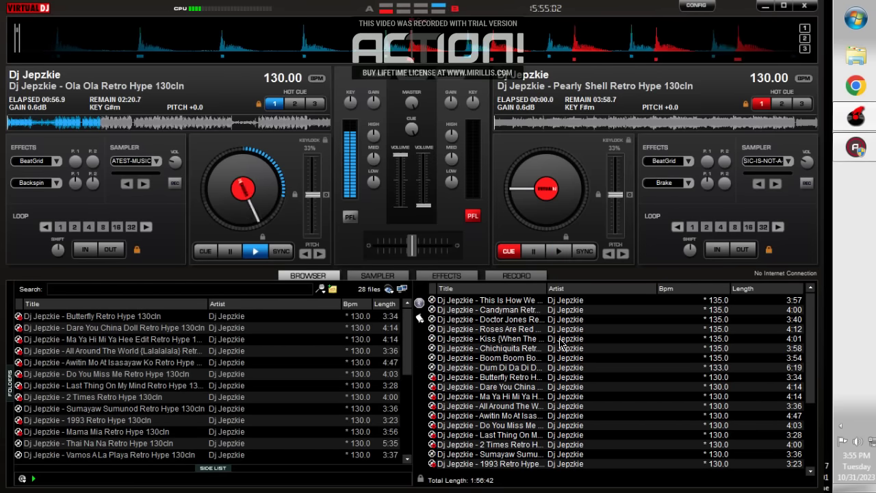
scroll(574, 356, down, 3)
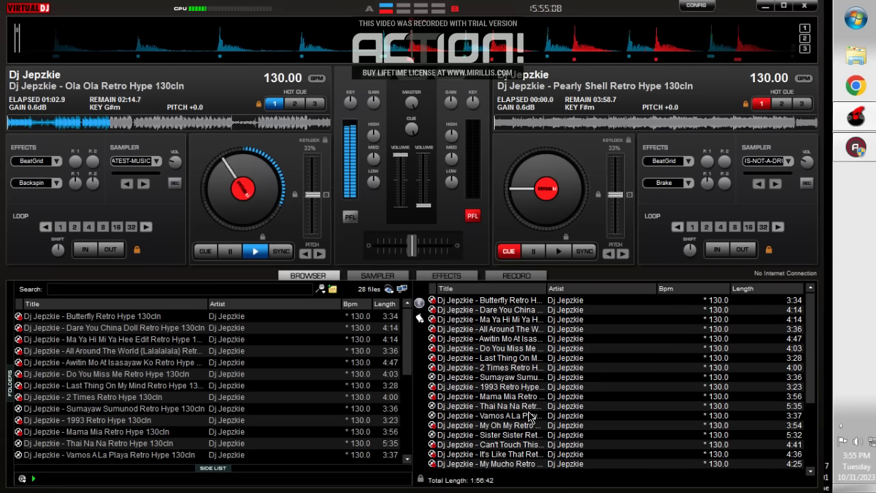
scroll(530, 415, down, 3)
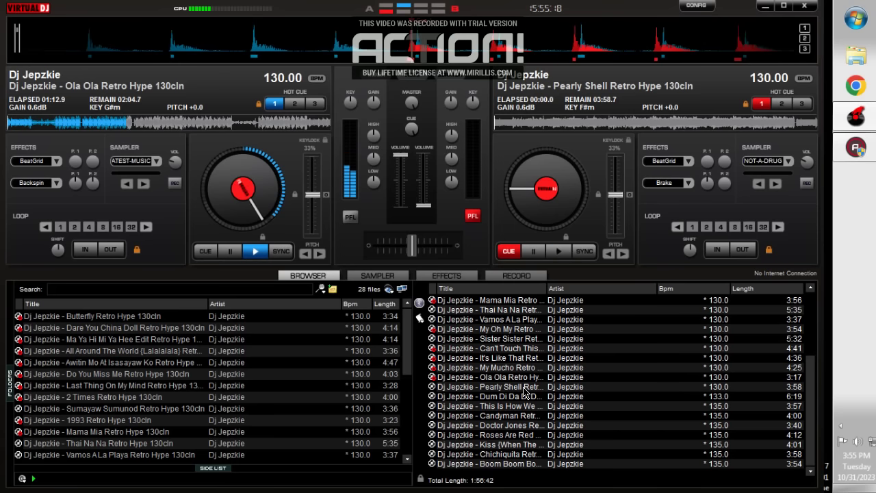
click(523, 387)
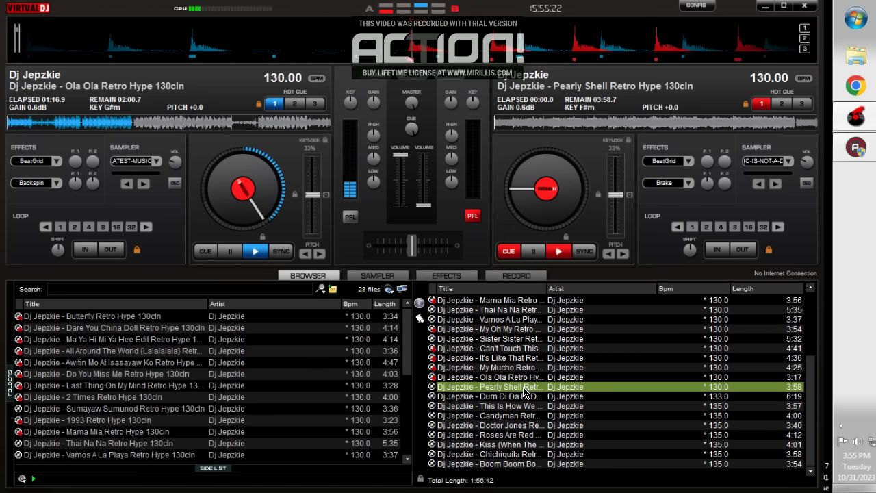
scroll(523, 392, up, 4)
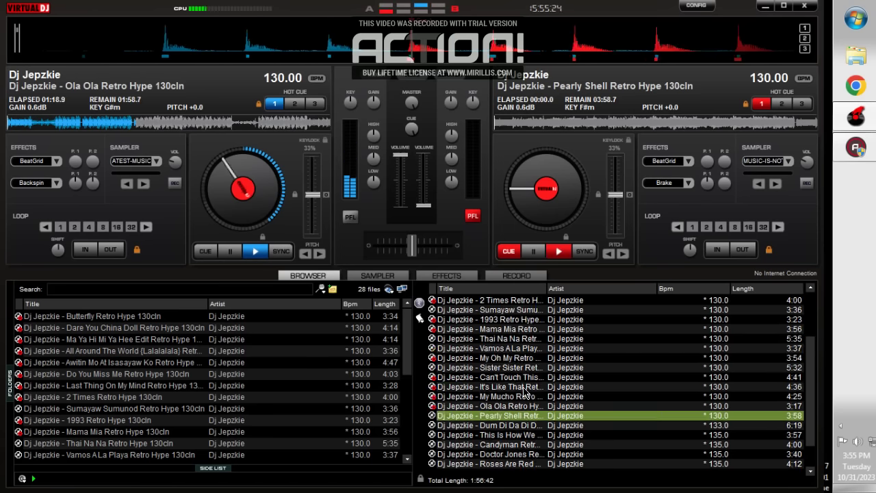
scroll(524, 392, down, 4)
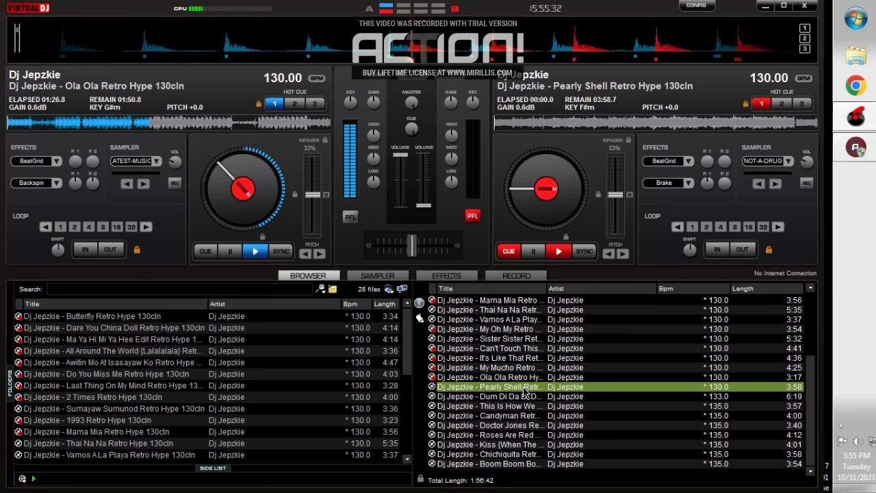
scroll(524, 394, up, 3)
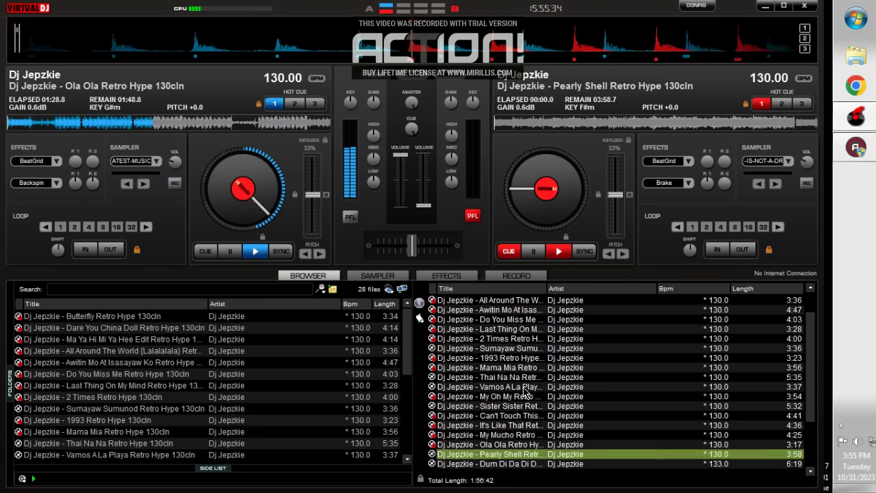
scroll(524, 394, down, 3)
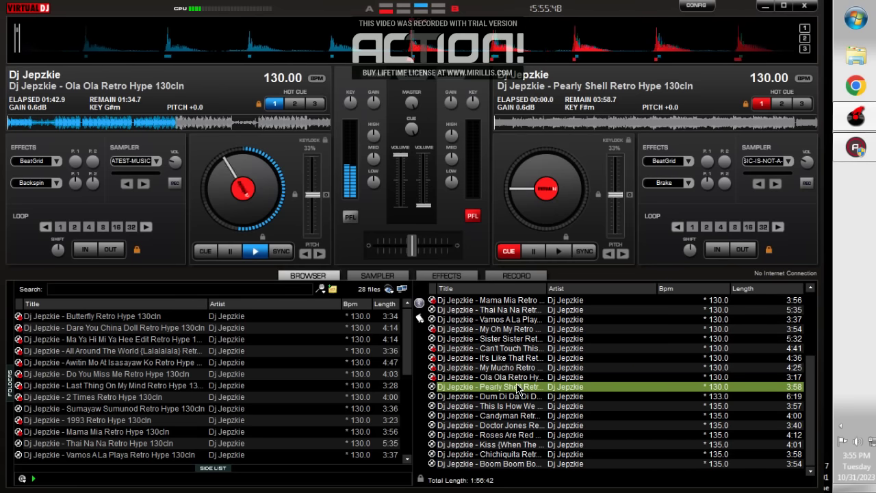
key(Delete)
key(Delete)
key(Delete)
key(Delete)
key(Delete)
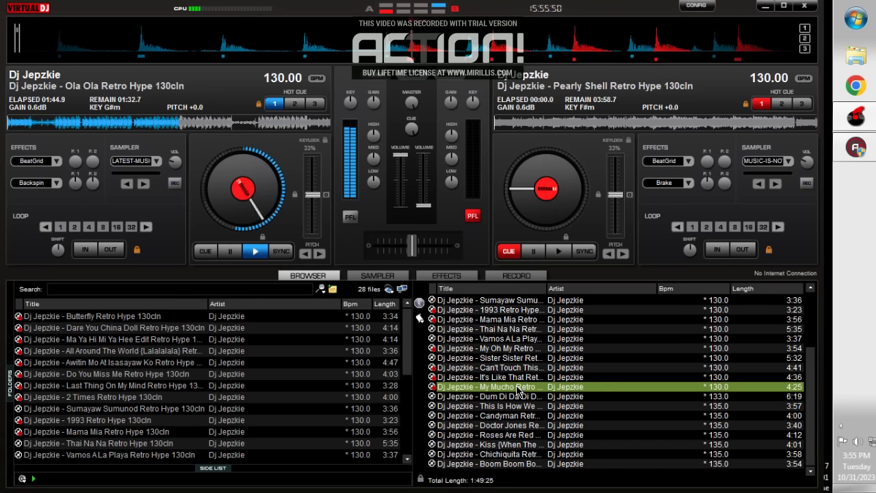
key(Delete)
key(Delete)
key(Delete)
key(Delete)
key(Delete)
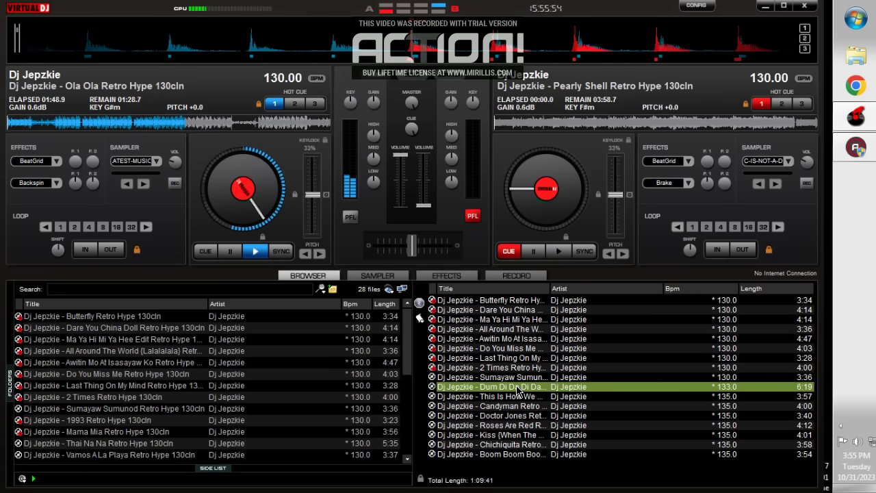
Step: Remove "2 Times", "Last Thing On My Mind", "Do You Miss Me" and "Awitin Mo At Isasayaw Ko" from the side list
click(515, 378)
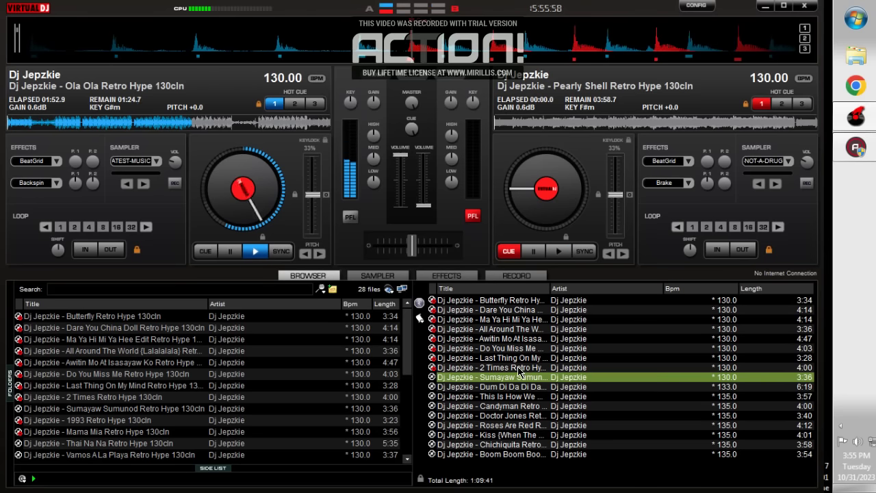
click(518, 368)
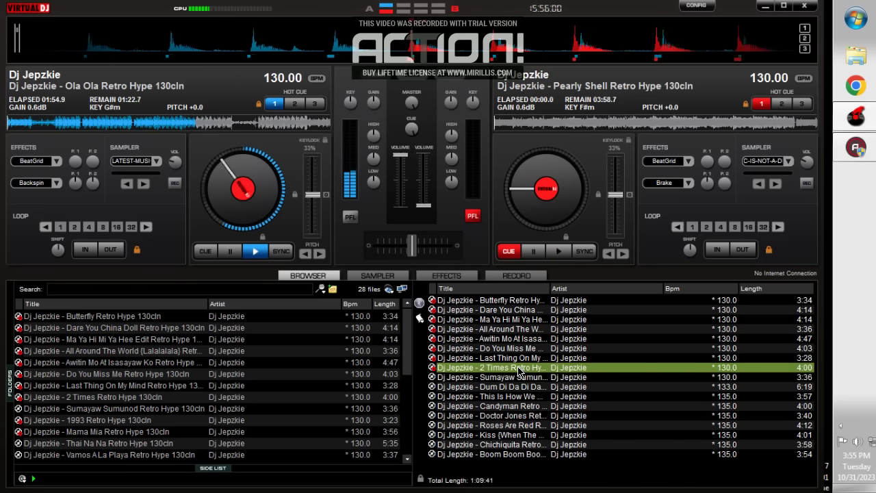
key(Delete)
click(518, 358)
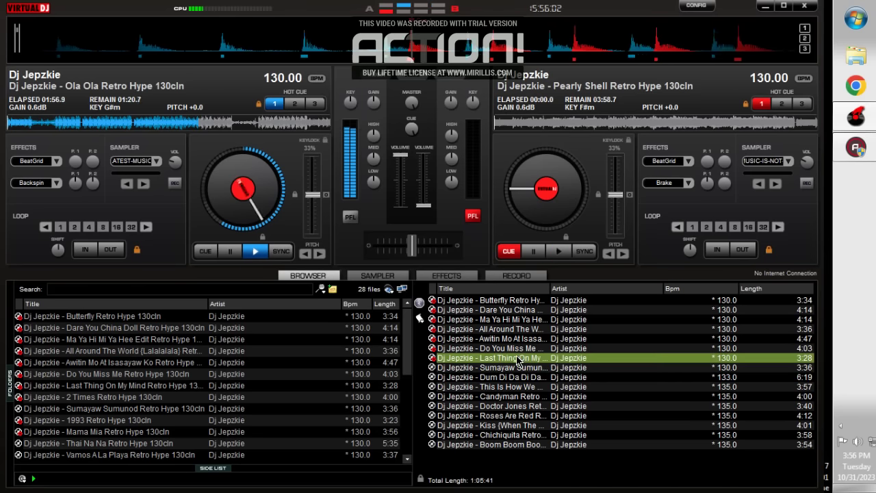
key(Delete)
click(517, 348)
key(Delete)
click(515, 338)
key(Delete)
Step: Remove "All Around The World", "Ma Ya Hi Mi Ya Hee", "Dare You China Doll" and "Butterfly" from the side list
click(516, 328)
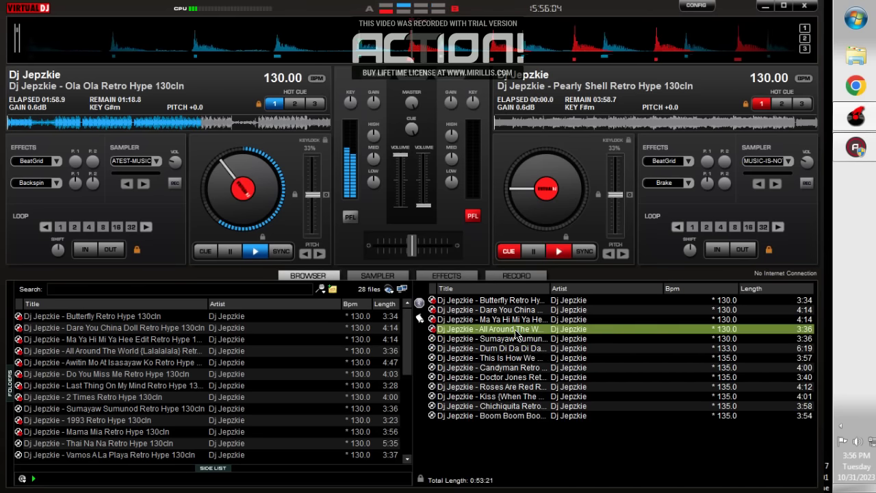
key(Delete)
click(515, 319)
key(Delete)
click(514, 309)
key(Delete)
click(513, 301)
key(Delete)
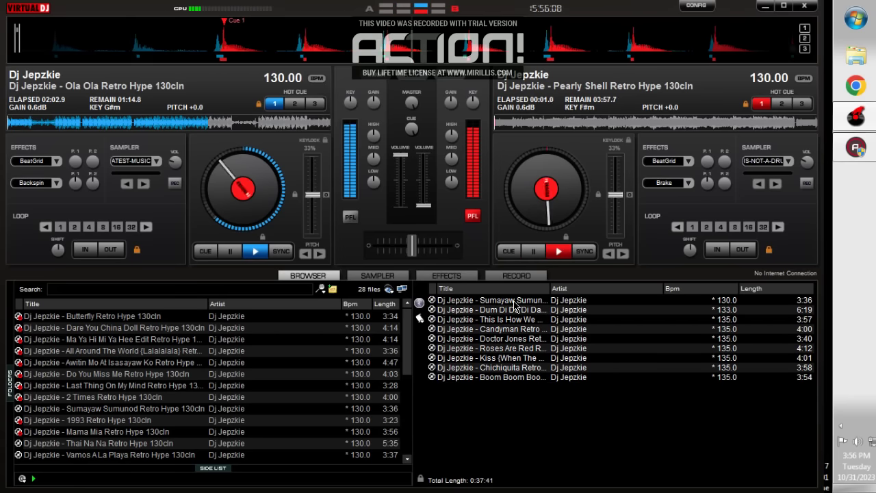
Step: Bring in "Pearly Shell Retro Hype" on deck 2 at maximum volume and take deck 1 out with Backspin and its fader at zero
drag(424, 204, 417, 153)
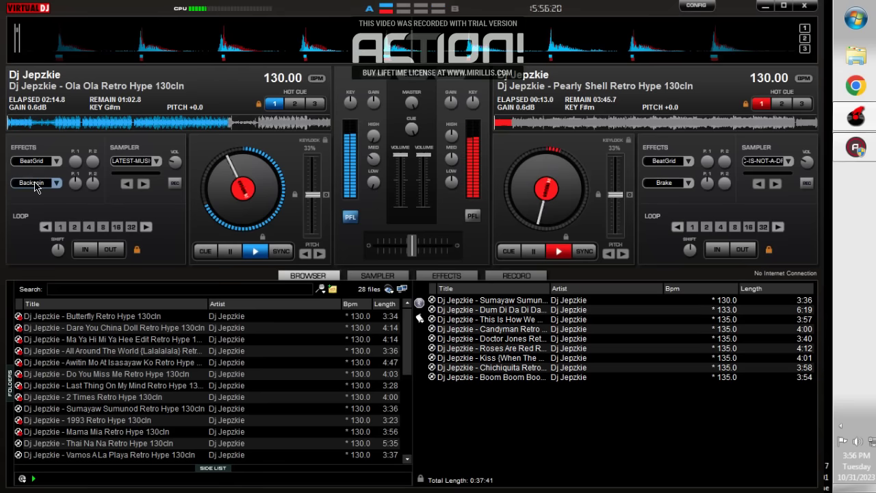
drag(395, 163, 400, 206)
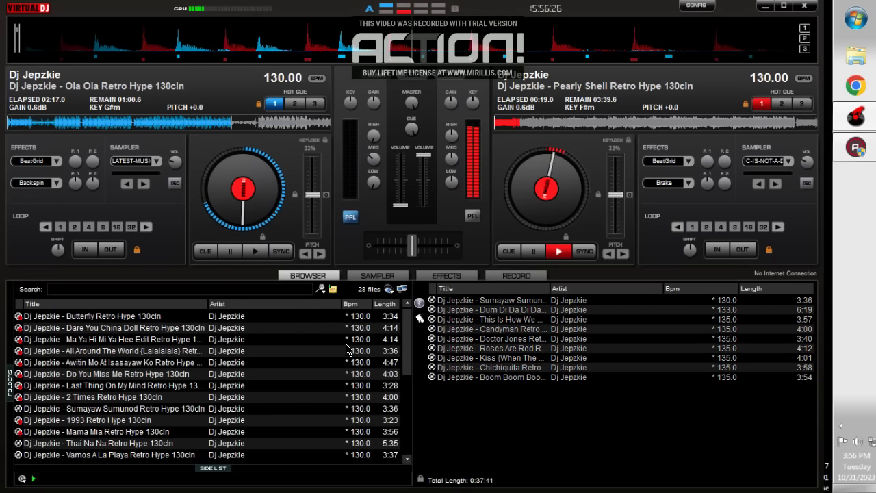
Step: Load "Sumayaw Sumunod Retro Hype" from the side list onto deck 1
scroll(322, 397, down, 5)
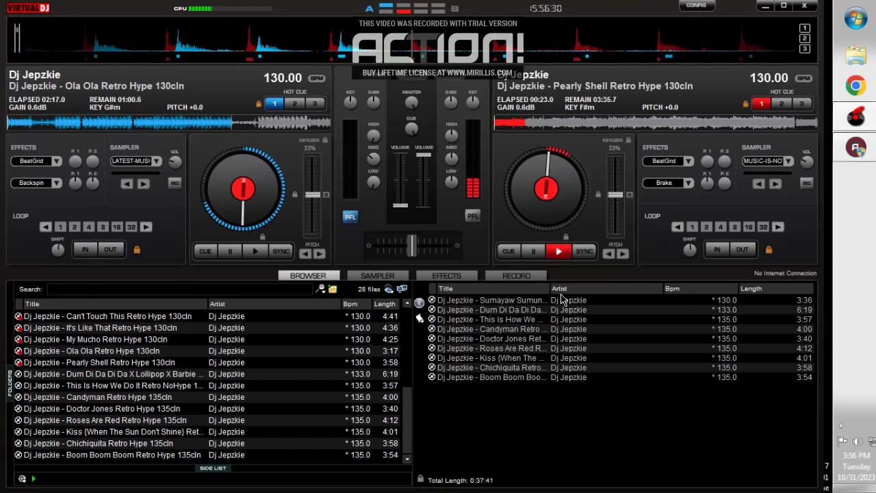
drag(563, 302, 246, 191)
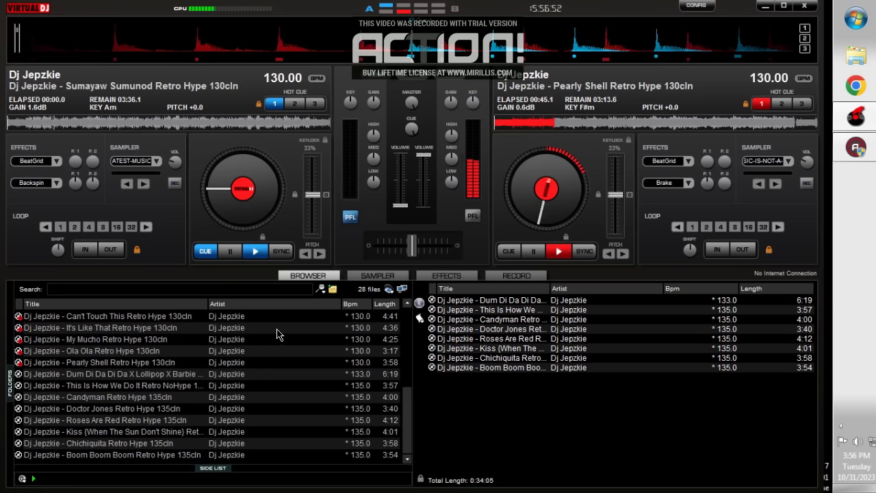
Step: Sort the track library by BPM from highest to lowest and add "This Is How We Do It Retro NoHype" to the end of the side list
click(352, 304)
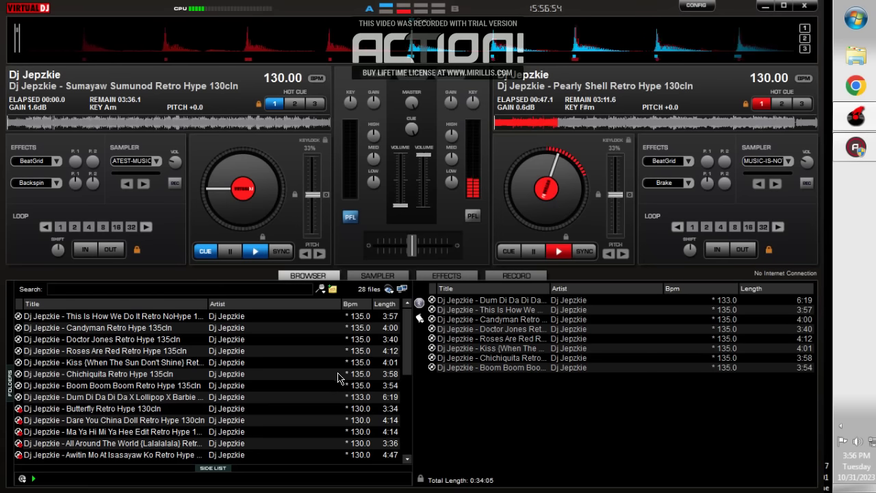
scroll(342, 379, down, 5)
scroll(342, 380, up, 5)
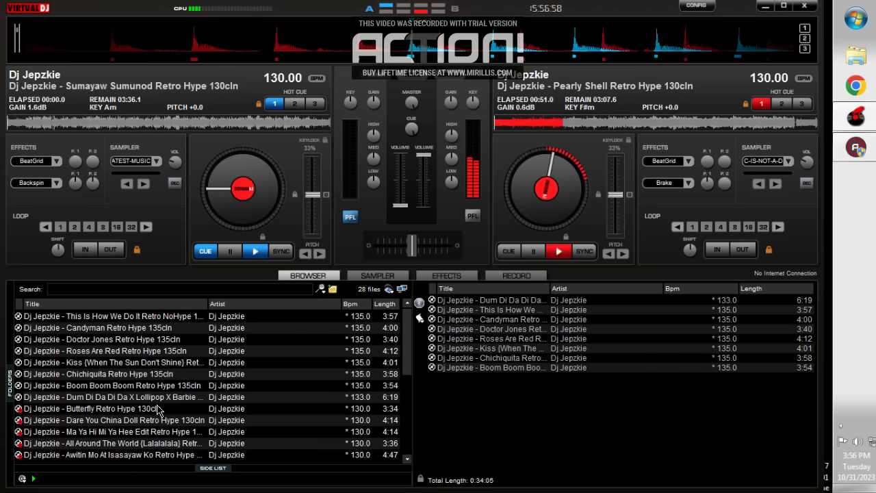
scroll(185, 424, down, 5)
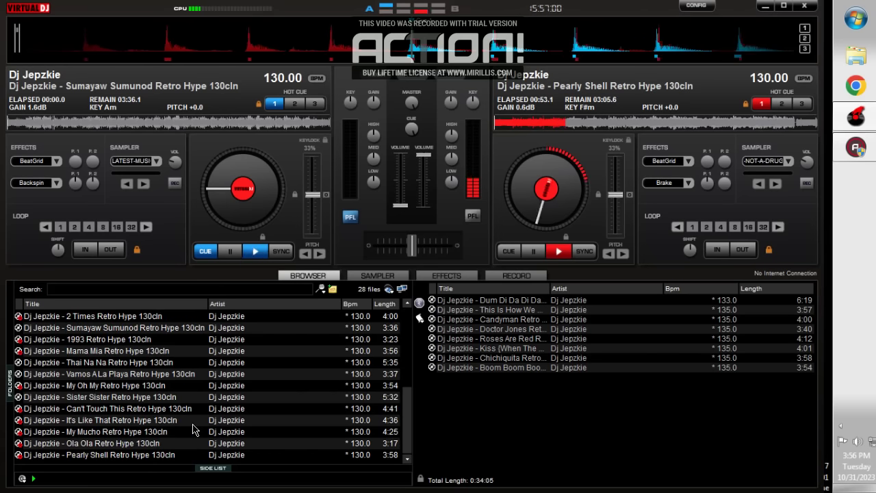
scroll(193, 429, up, 5)
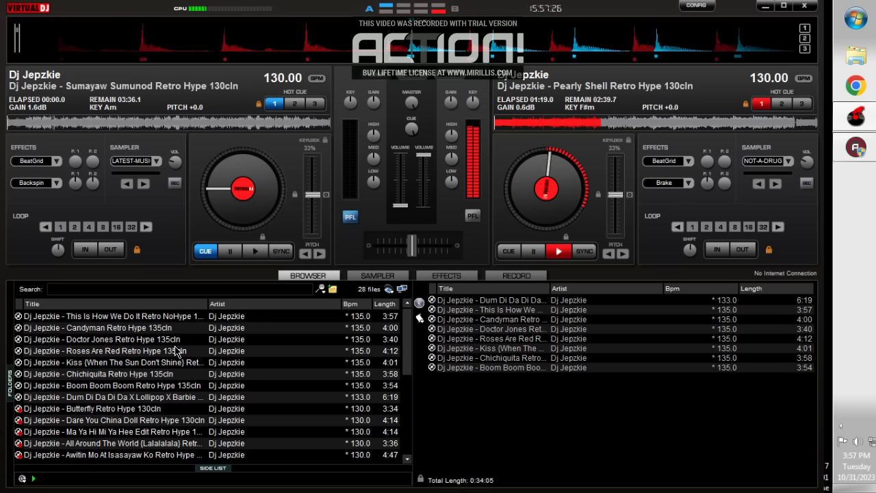
click(142, 316)
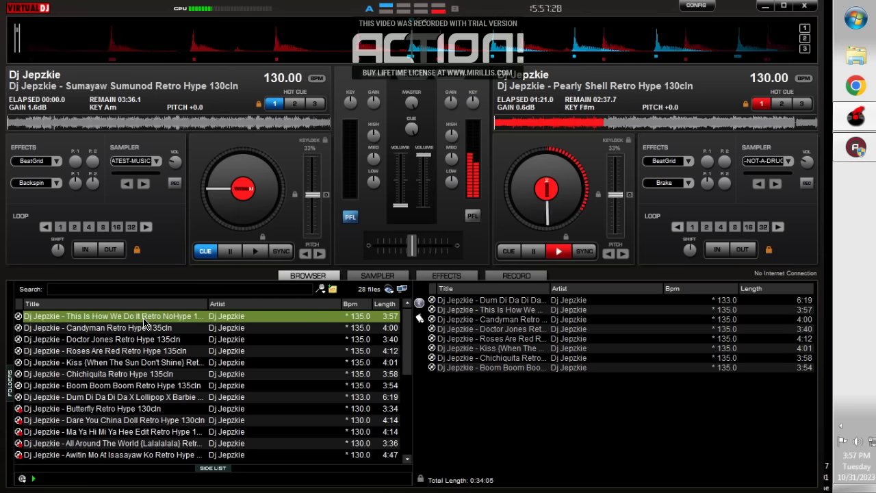
drag(501, 423, 502, 423)
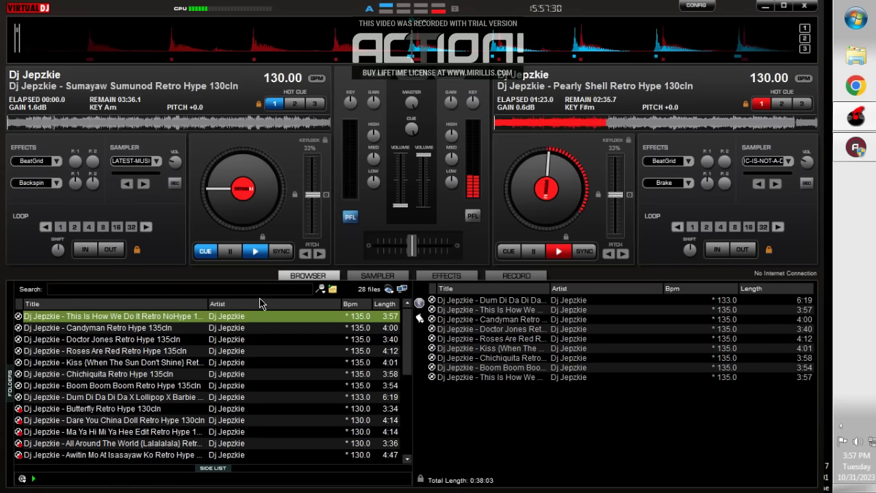
Step: Sort the track library by title in ascending order
click(163, 304)
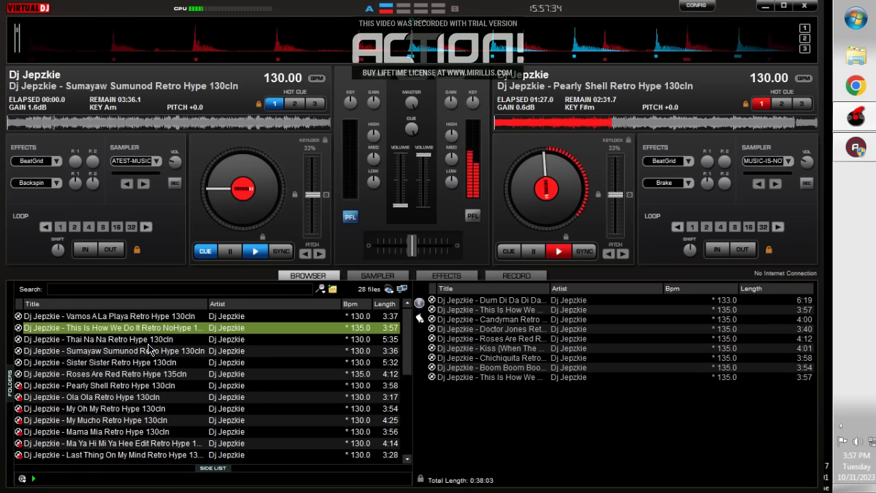
click(148, 303)
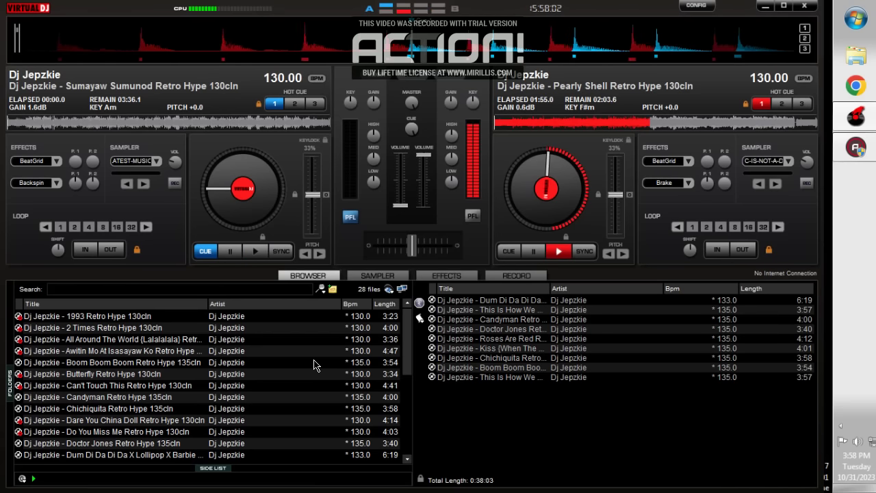
Step: Apply the BeatGrid effect briefly to deck 2, check deck 2's headphone monitoring, and return monitoring to deck 1
click(659, 164)
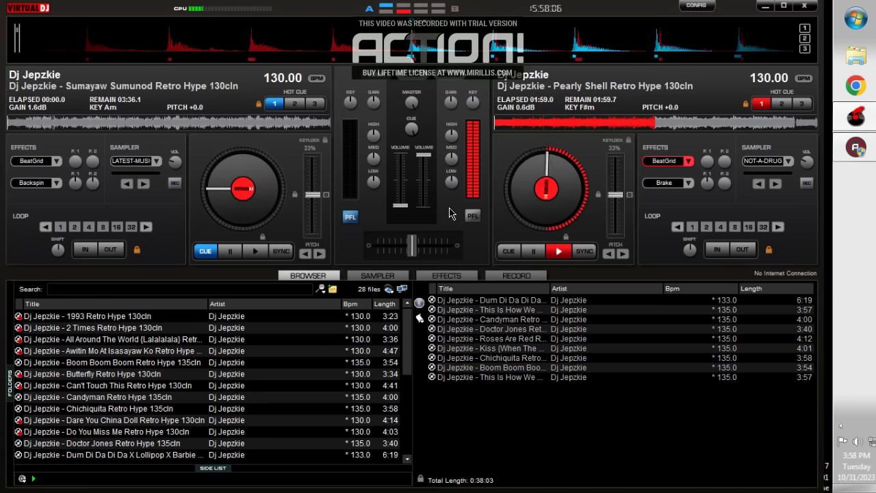
click(472, 216)
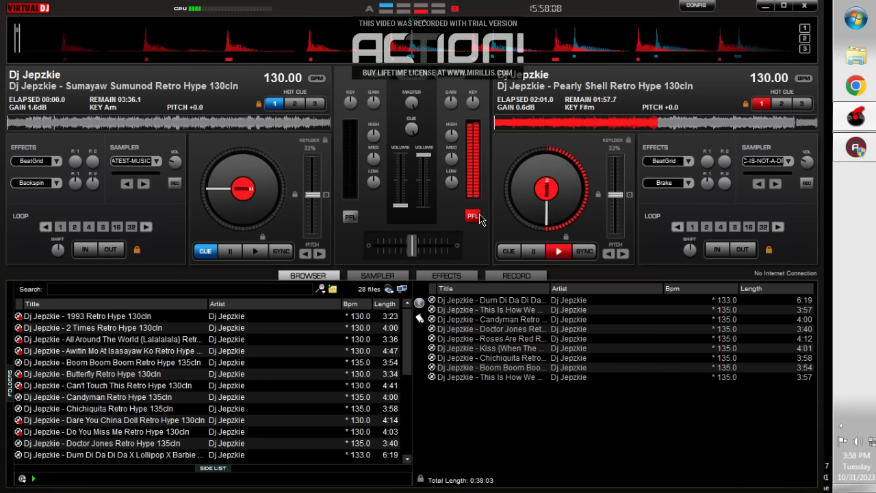
click(350, 216)
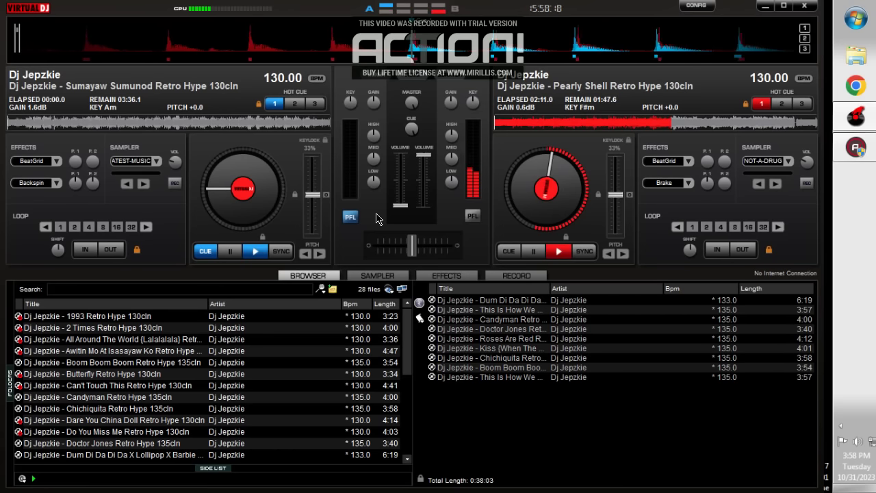
Step: Bring in "Sumayaw Sumunod Retro Hype" on deck 1 at maximum volume and take deck 2 out with Brake and its fader at zero
key(space)
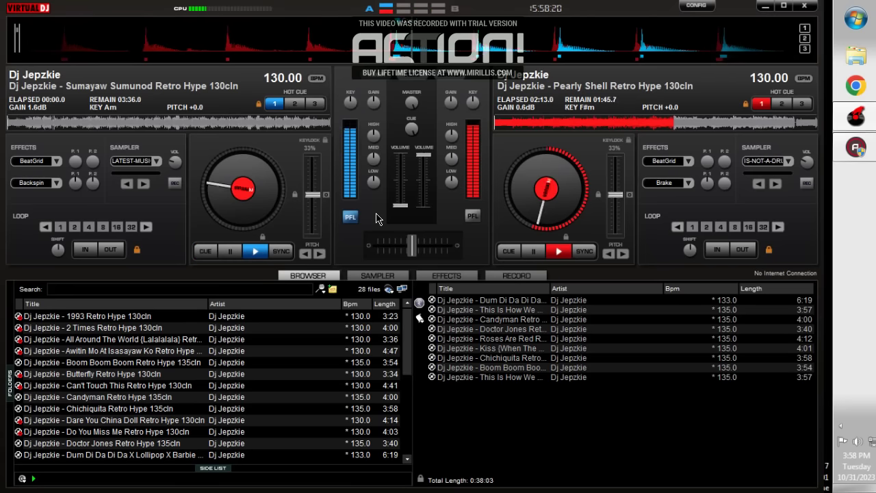
drag(400, 205, 401, 172)
click(472, 215)
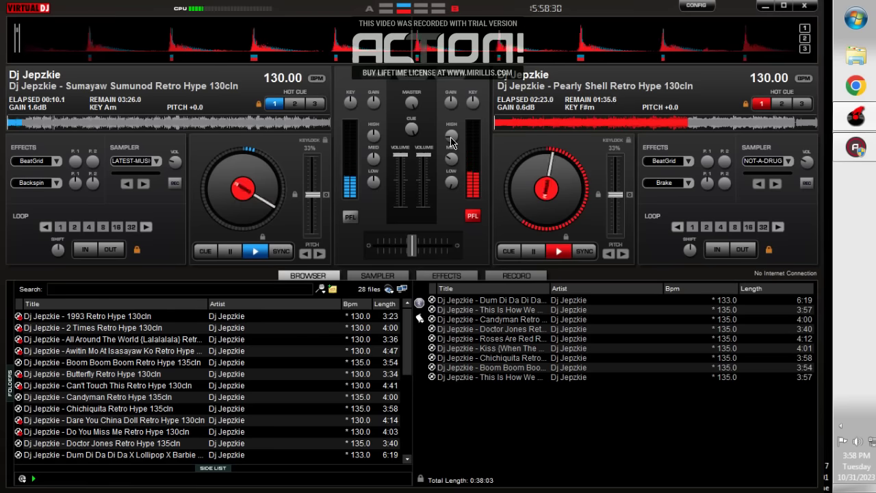
click(664, 183)
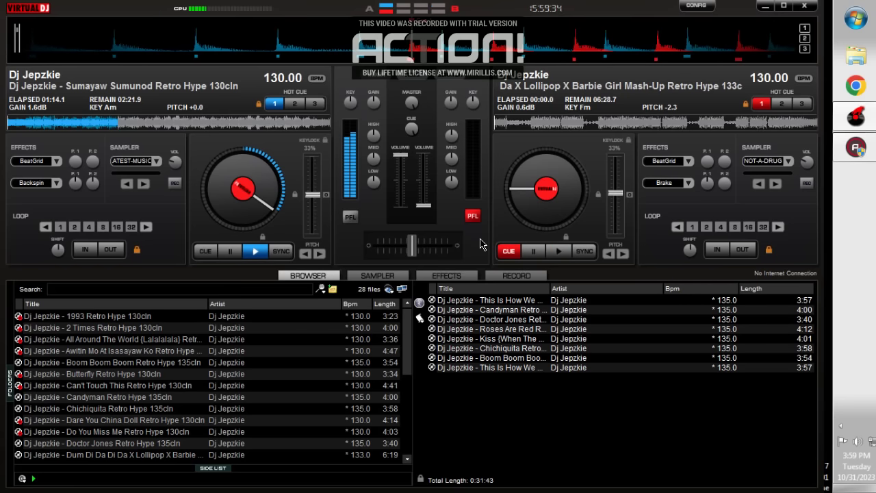
Step: Delete the last "This Is How We Do It" entry from the end of the side list
click(494, 369)
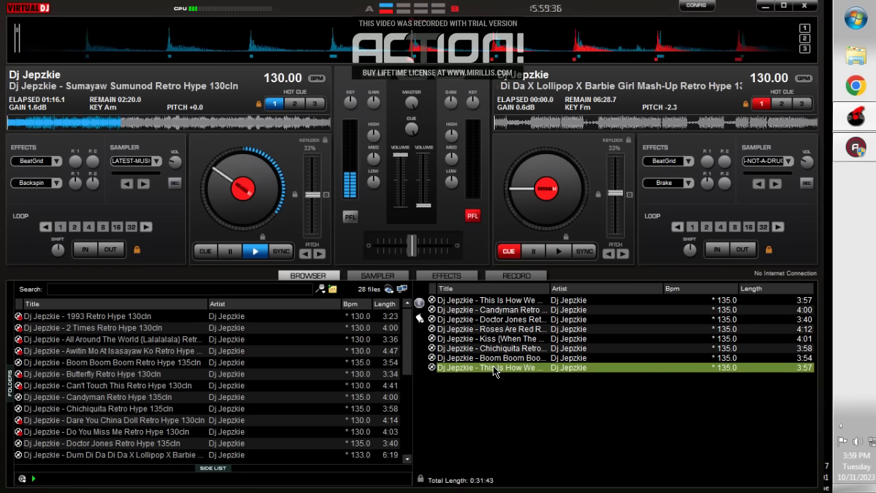
key(Delete)
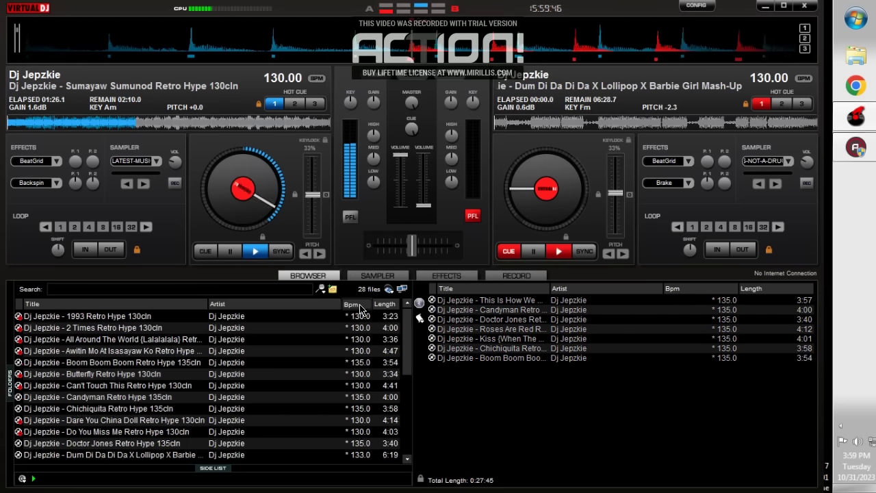
Step: Sort the track library by BPM from lowest to highest and load "Vamos A La Playa Retro Hype" onto deck 2
scroll(330, 399, down, 3)
scroll(330, 399, down, 3)
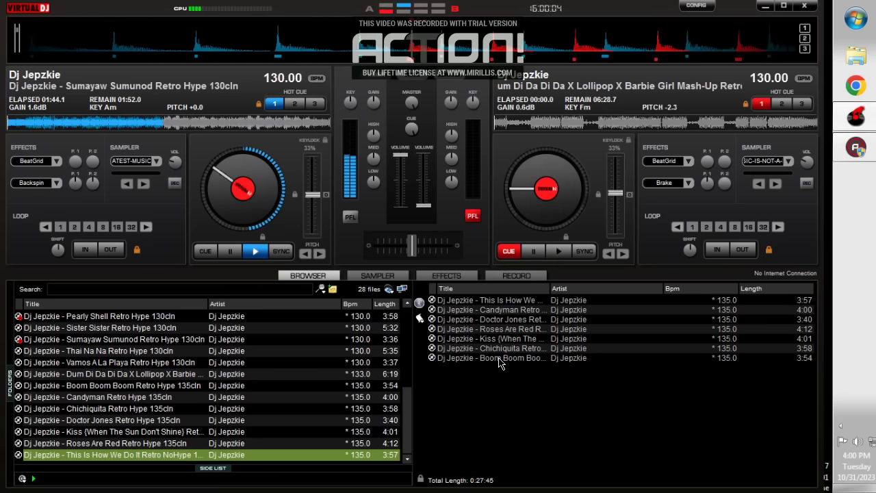
click(135, 363)
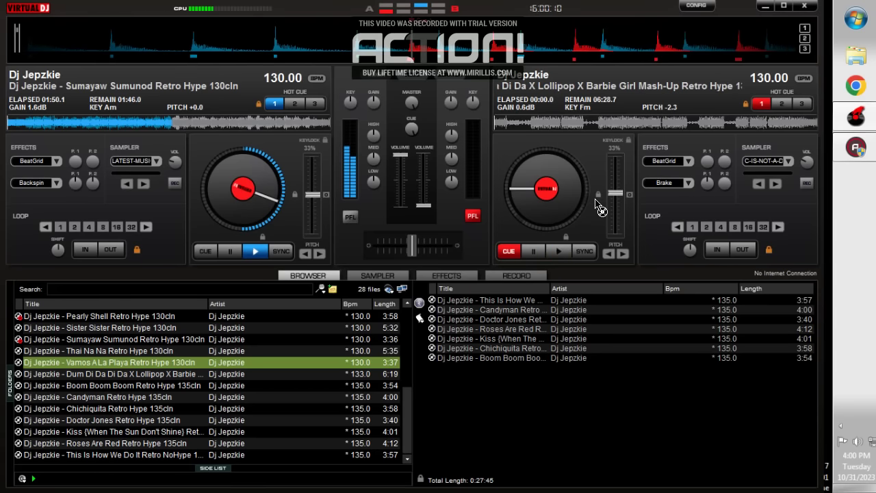
key(ctrl+Right)
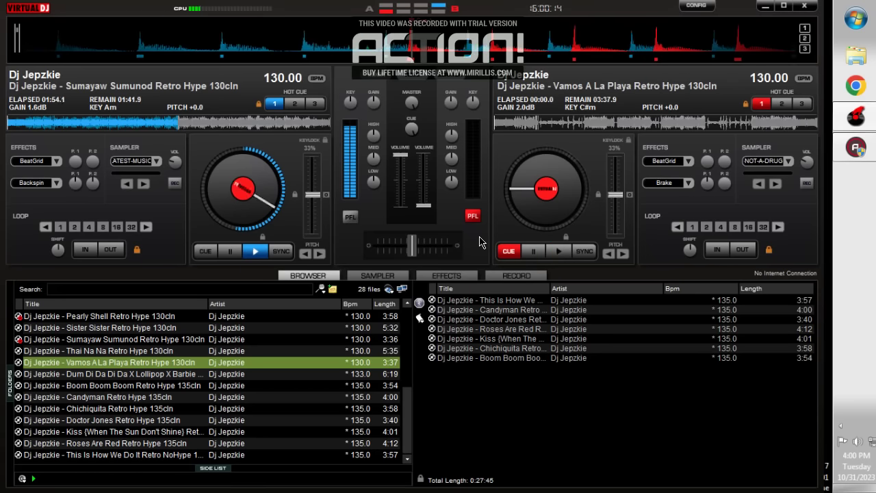
Step: Bring in "Vamos A La Playa Retro Hype" on deck 2 at maximum volume and take deck 1 out with Backspin and its fader at zero
key(space)
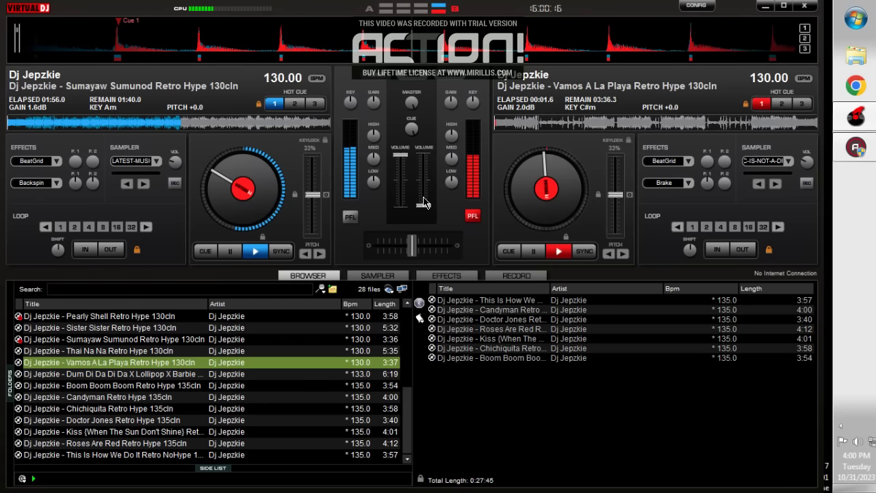
drag(423, 203, 422, 174)
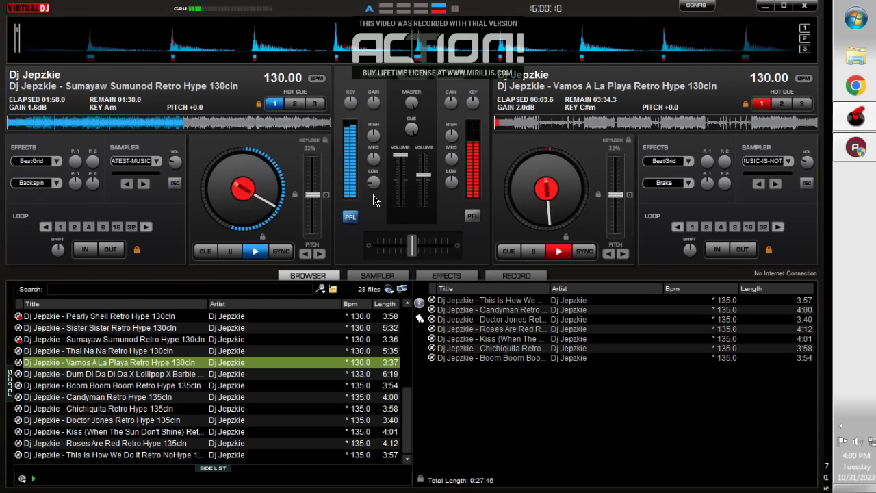
drag(422, 175, 425, 161)
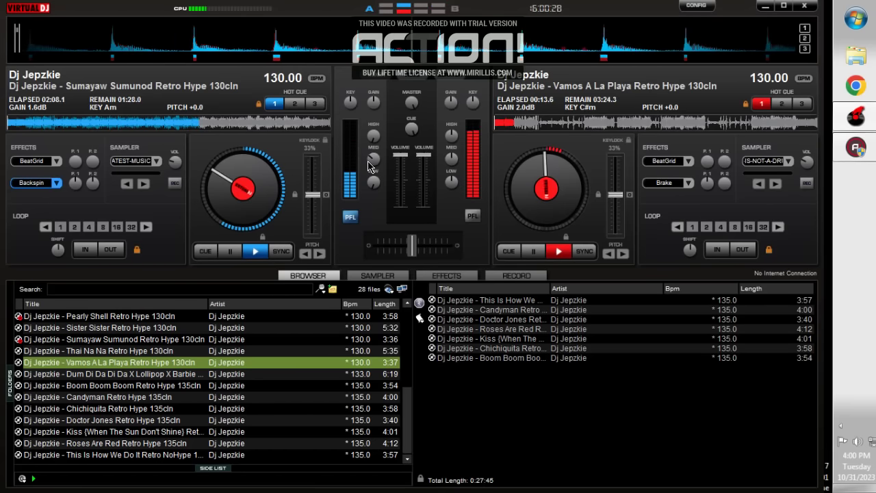
drag(401, 154, 400, 206)
click(207, 252)
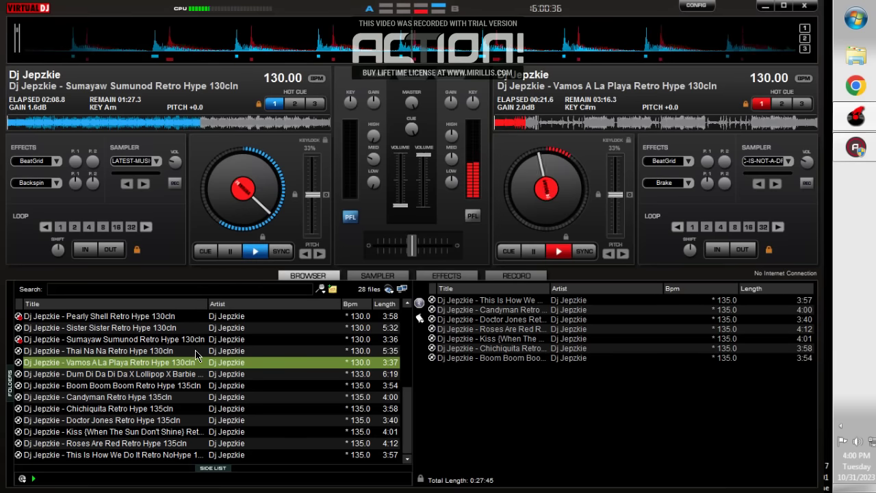
Step: Load the "Dum Di Da Di Da X Lollipop X Barbie Girl Mash-Up" from the library onto deck 1
drag(342, 375, 277, 208)
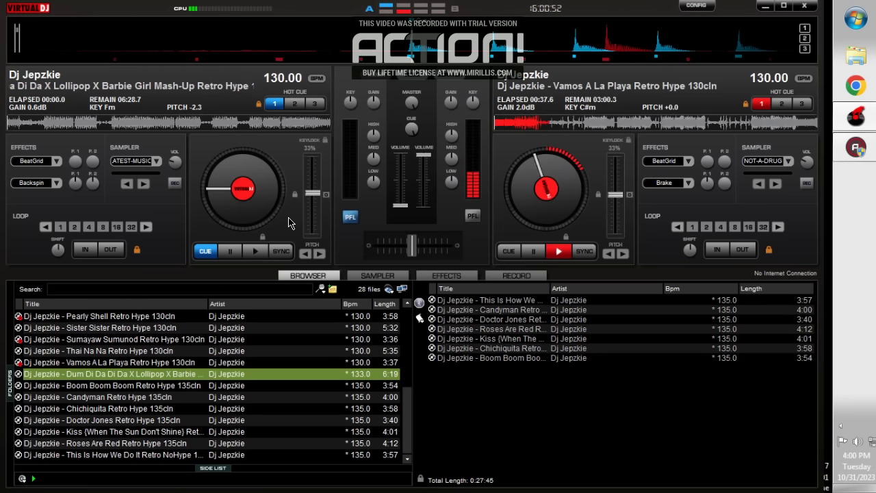
click(145, 166)
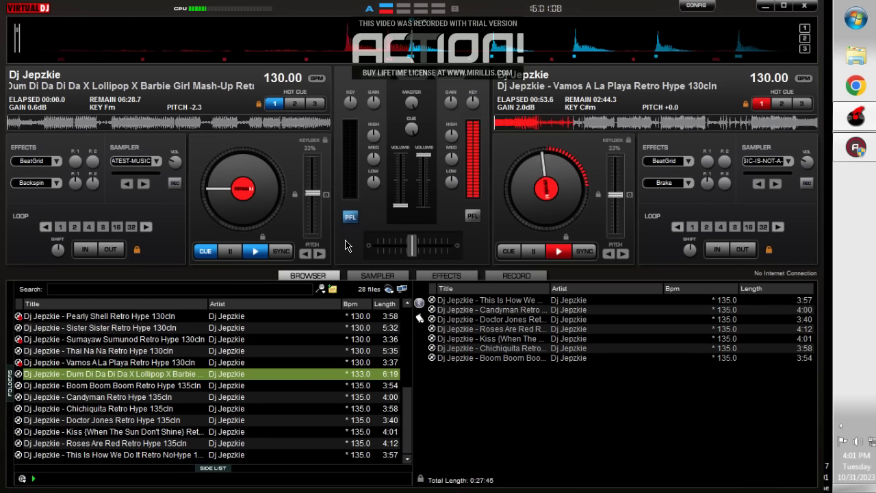
Step: Add "Thai Na Na Retro Hype" at the start of the side list and the "Dum Di Da Di Da X Lollipop" mash-up directly below it
click(100, 351)
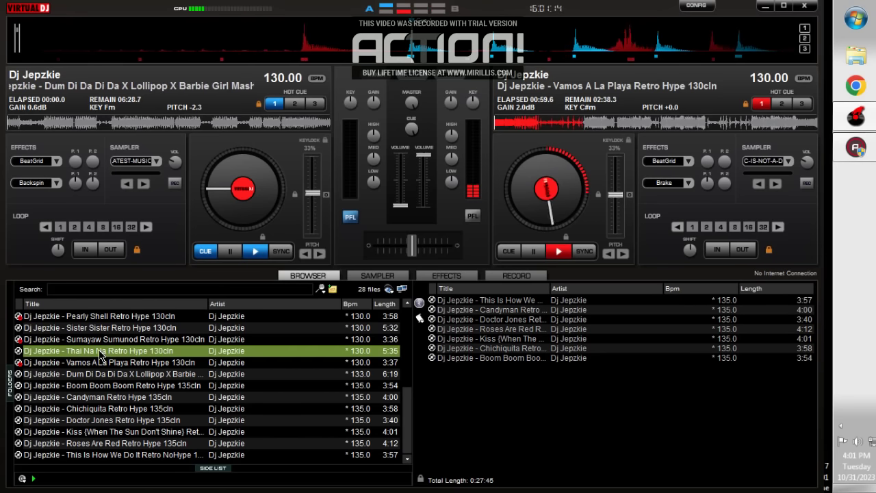
drag(100, 351, 506, 290)
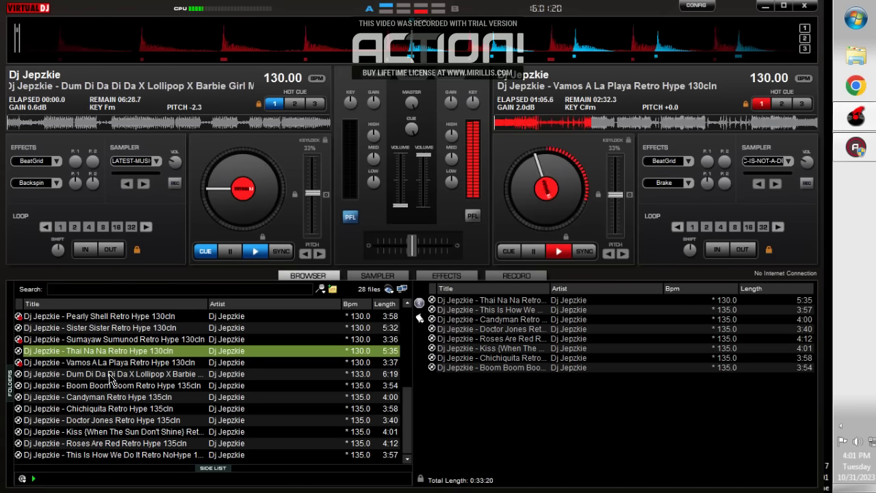
drag(113, 380, 490, 352)
click(705, 288)
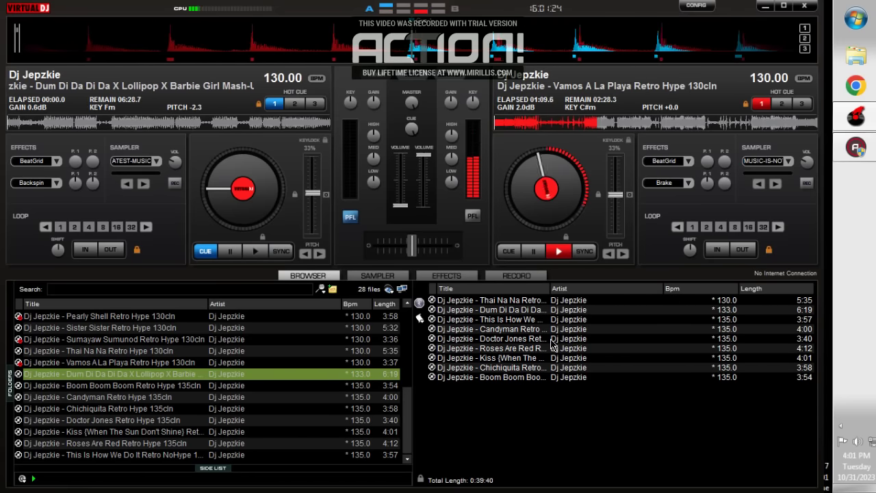
Step: Queue "Sister Sister Retro Hype" at the start of the side list and load it from there onto deck 1
click(110, 318)
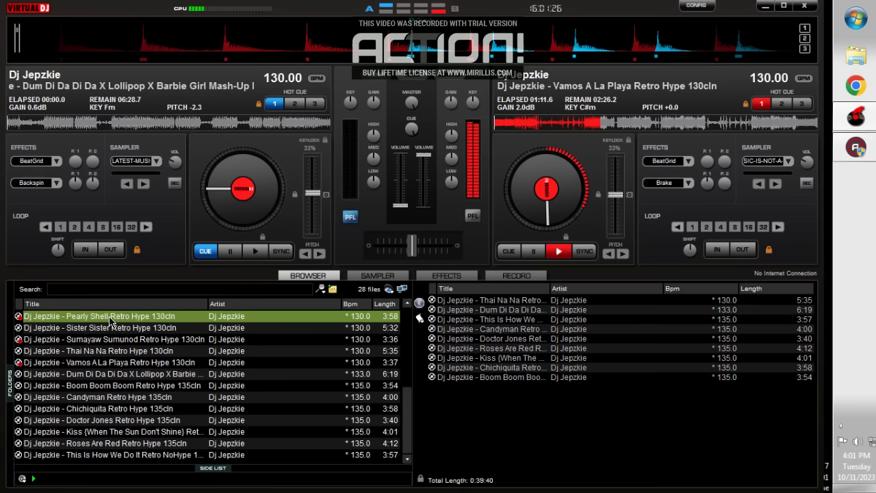
drag(115, 333, 508, 295)
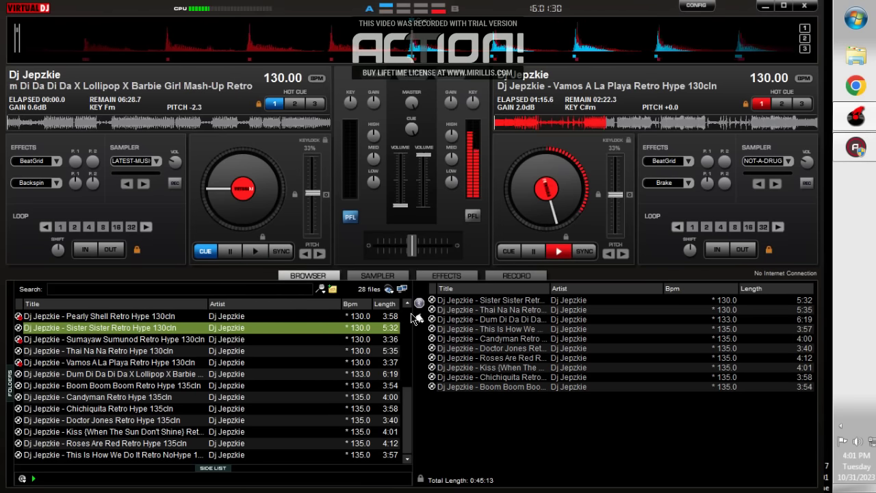
click(727, 291)
click(713, 290)
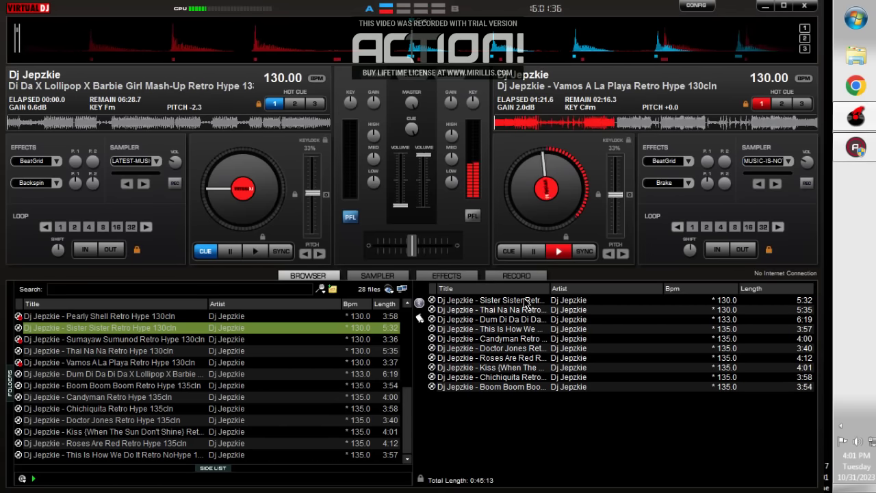
drag(526, 303, 239, 195)
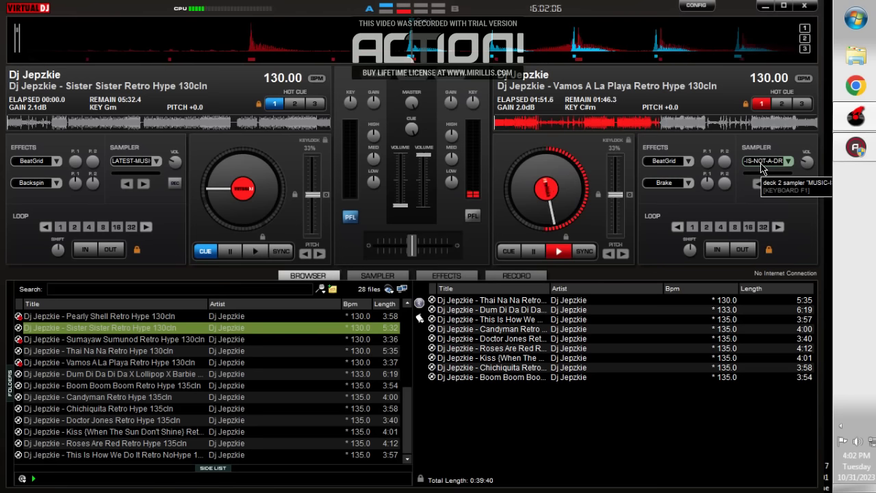
click(774, 184)
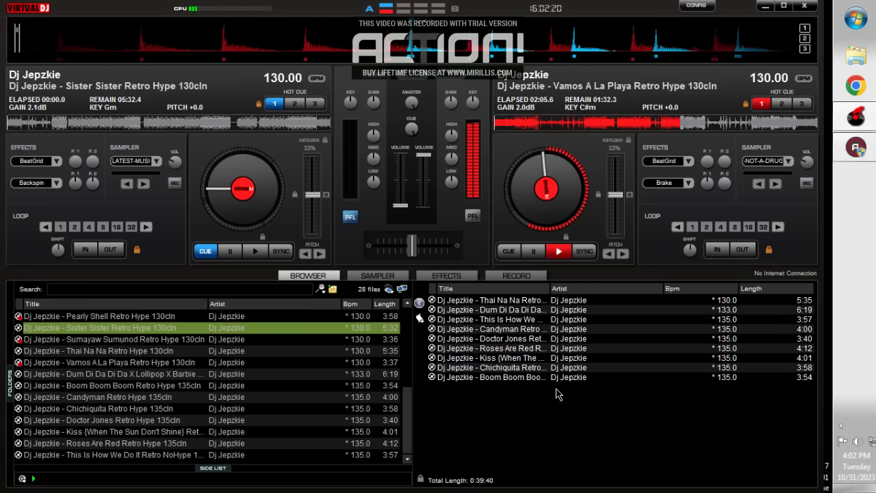
Step: Bring in "Sister Sister Retro Hype" on deck 1 at maximum volume and take deck 2 out with Brake
key(space)
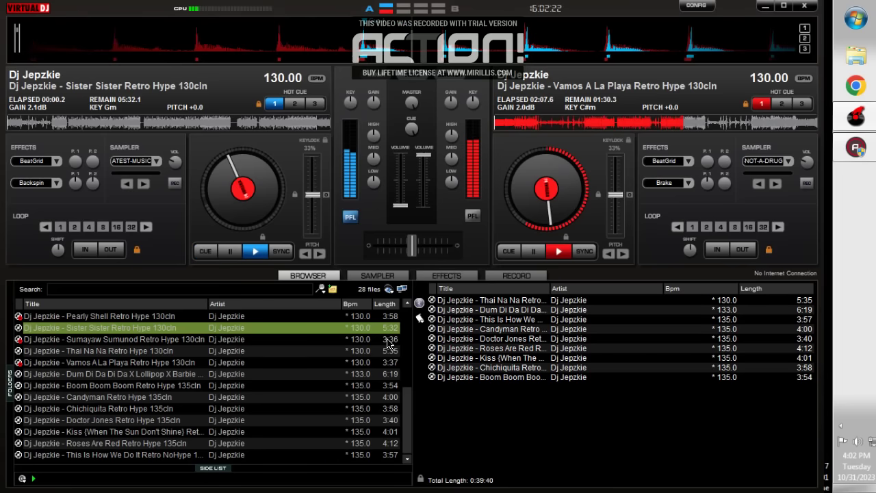
drag(400, 204, 401, 172)
click(472, 215)
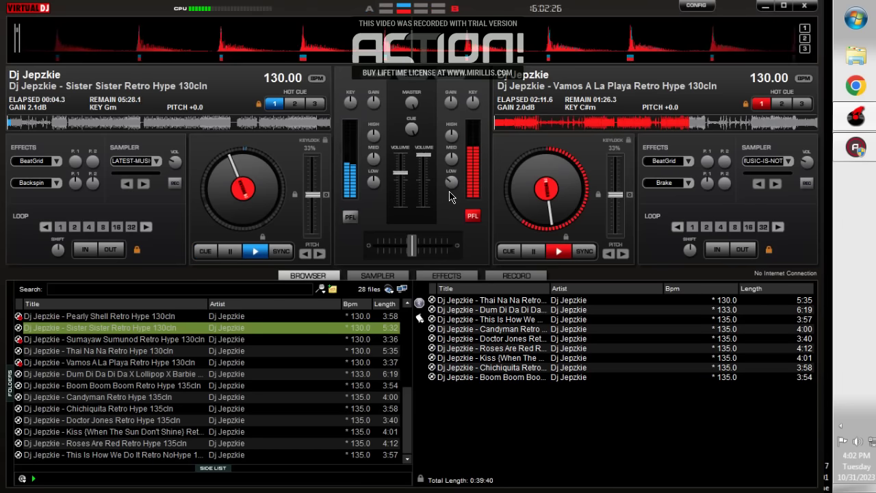
drag(401, 173, 401, 154)
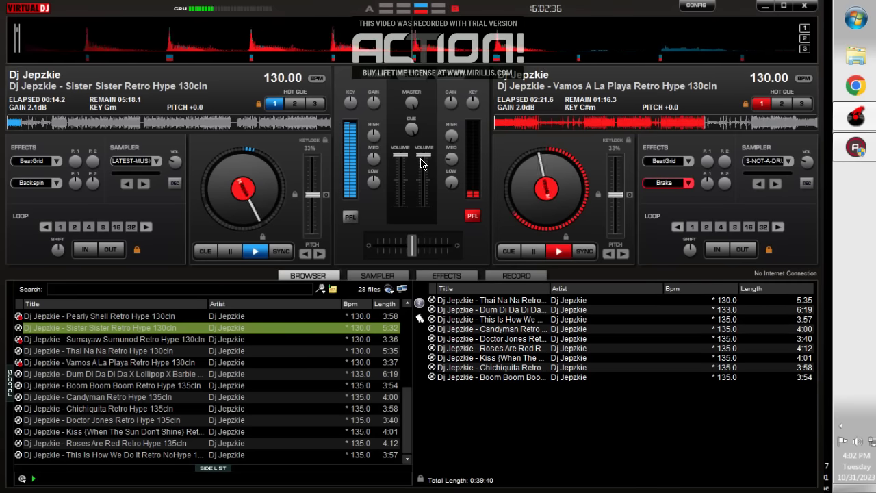
Step: Load "Thai Na Na Retro Hype" from the side list onto deck 2
double_click(499, 300)
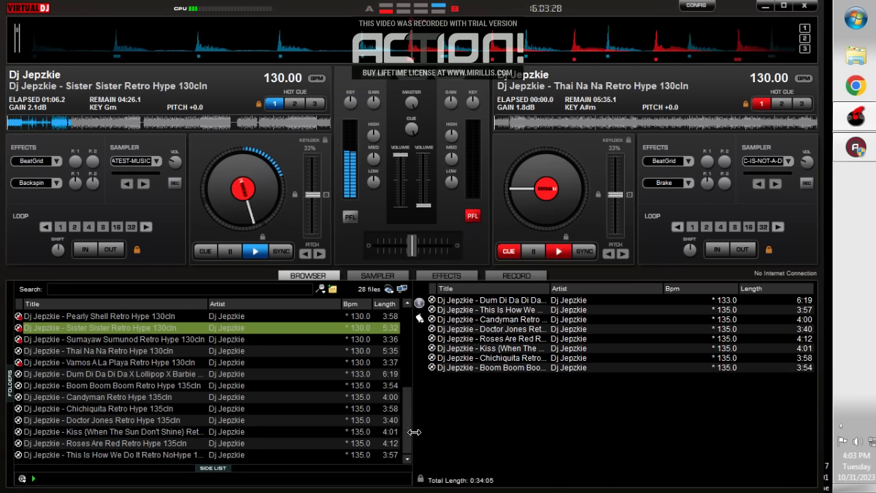
Step: Try the FlippinDouble sound effect on deck 1 and switch it off again
click(516, 275)
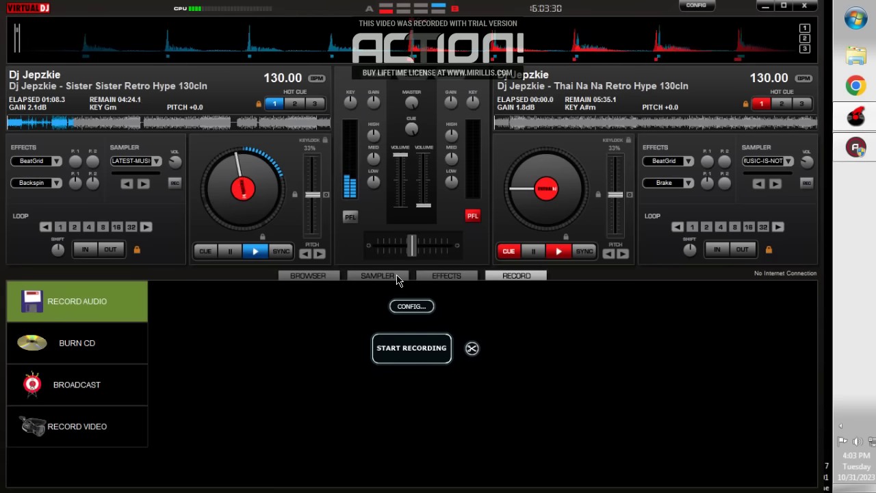
click(440, 276)
scroll(215, 426, down, 9)
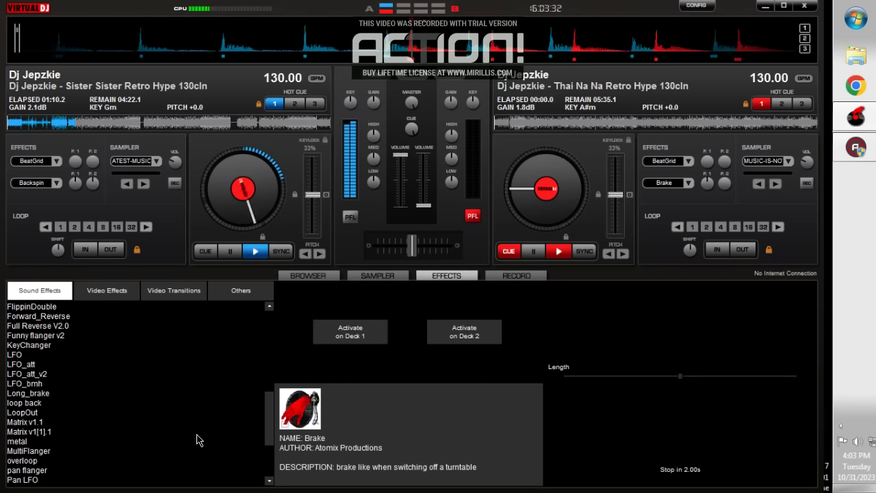
scroll(67, 340, up, 1)
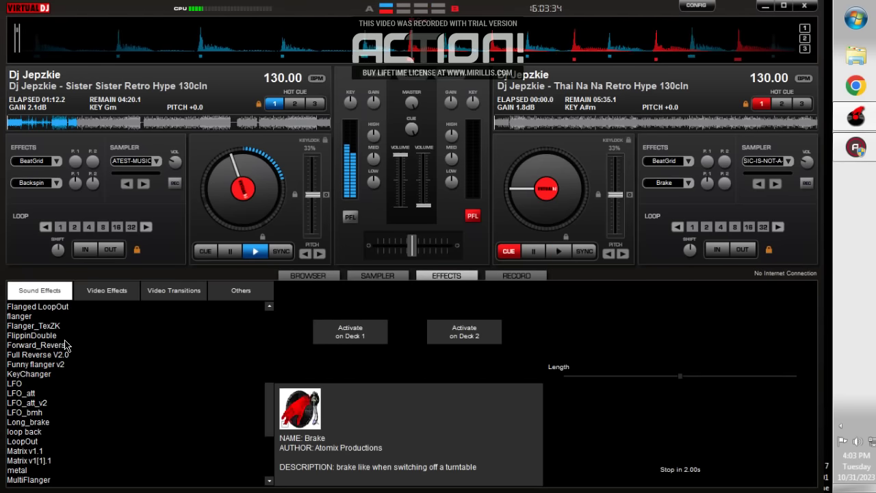
click(65, 336)
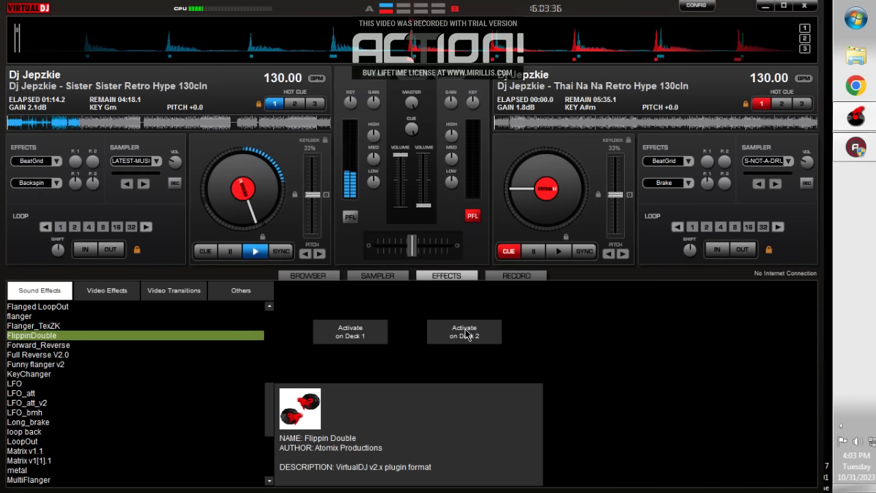
click(370, 331)
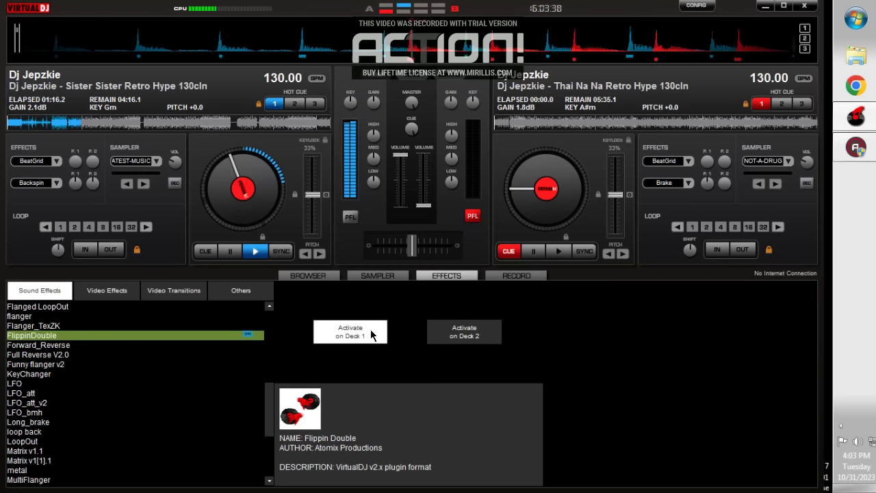
click(370, 331)
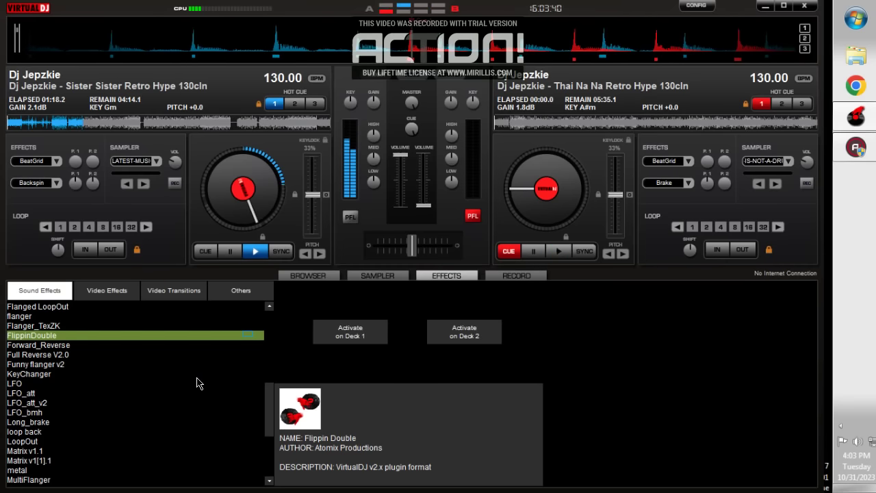
Step: Apply the BeatGrid sound effect to "Sister Sister Retro Hype" on deck 1 and return to the track browser
scroll(196, 382, up, 4)
scroll(196, 382, up, 4)
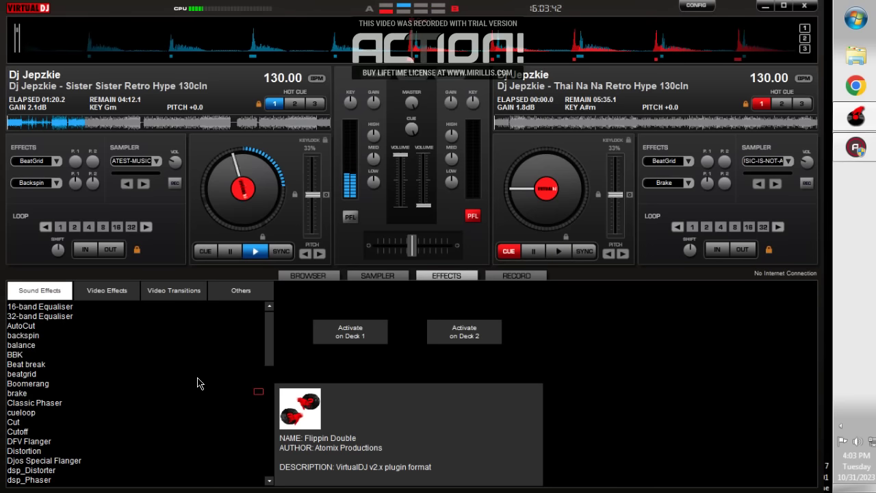
click(39, 165)
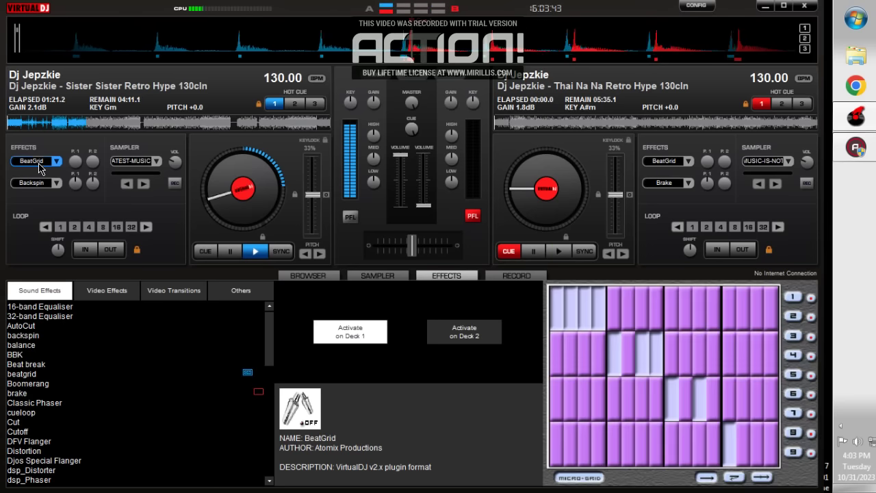
click(327, 281)
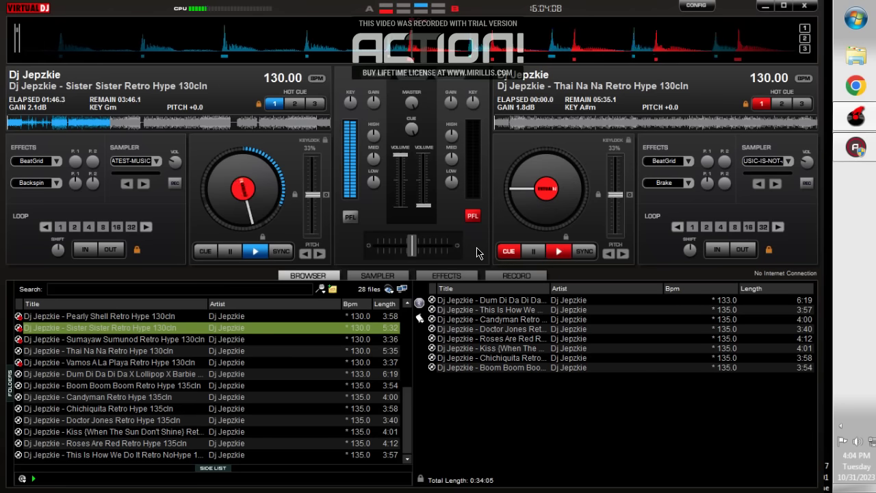
Step: Bring in "Thai Na Na Retro Hype" on deck 2 at maximum volume and take deck 1 out with Backspin
key(space)
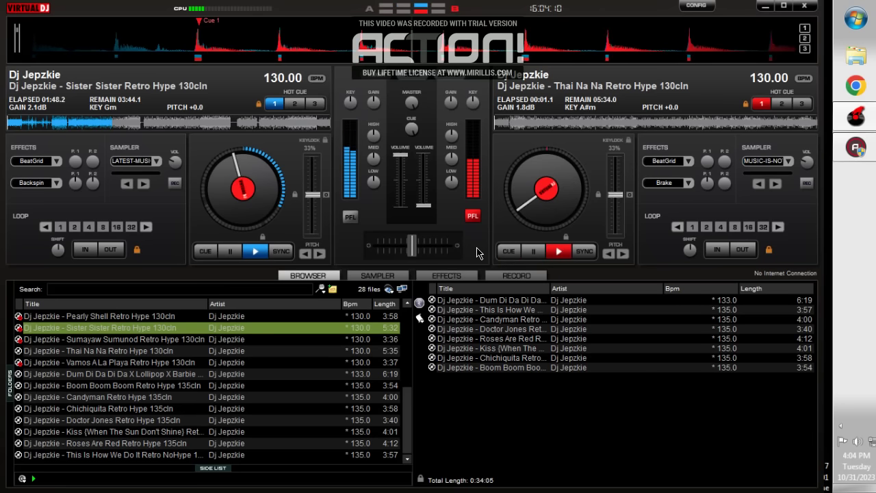
drag(423, 206, 415, 162)
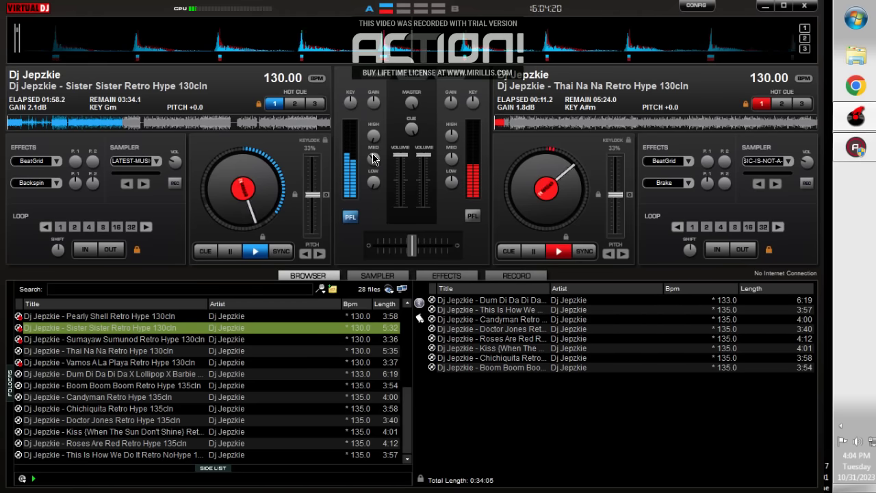
click(31, 183)
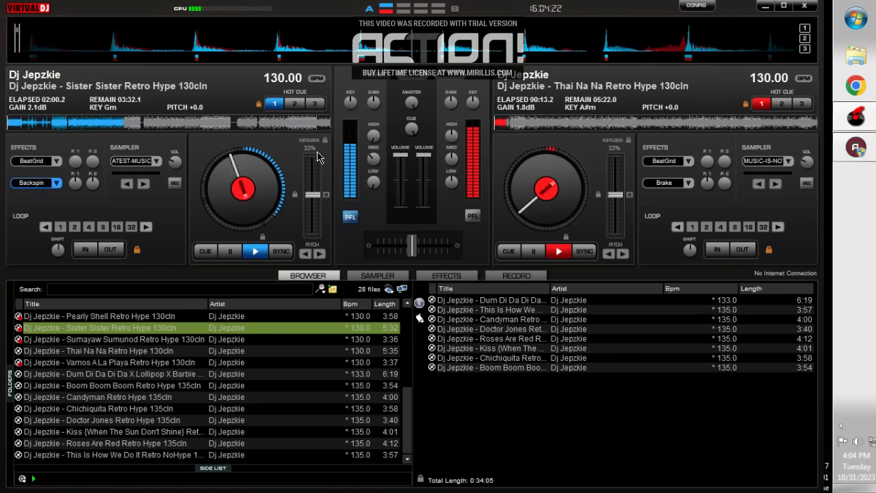
drag(400, 163, 400, 205)
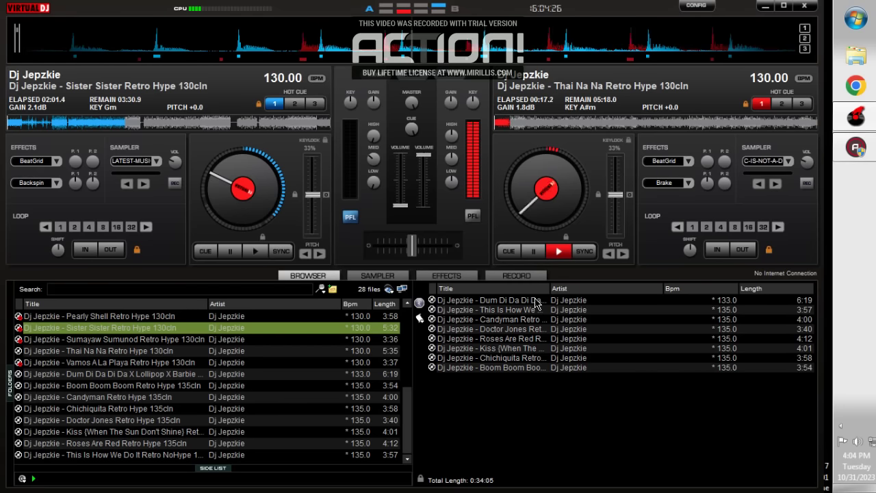
Step: Load the "Dum Di Da Di Da X Lollipop X Barbie Girl Mash-Up" onto deck 1 and sort the side list by title
drag(535, 303, 239, 215)
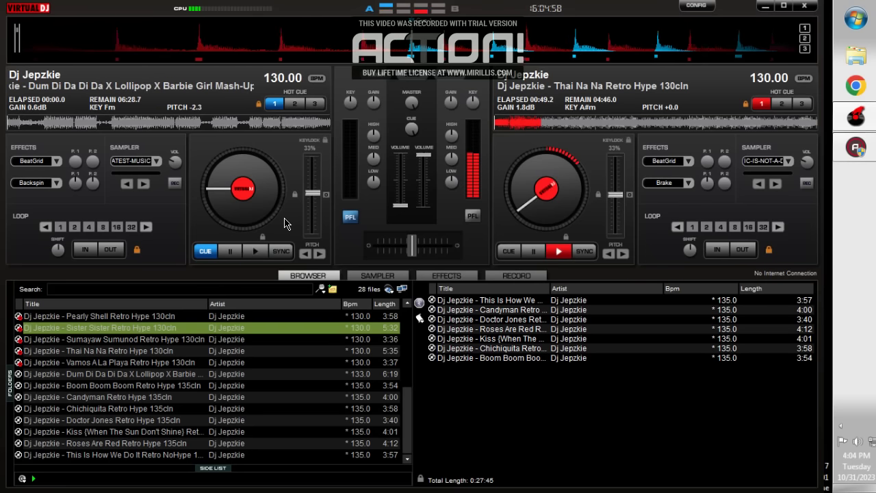
click(510, 288)
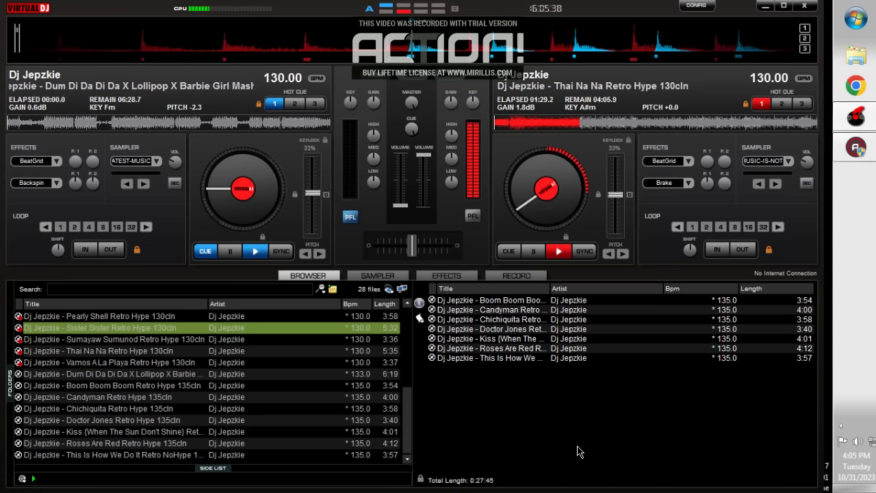
Step: Look at the scratch view between the decks and switch back to the mixer view
click(448, 79)
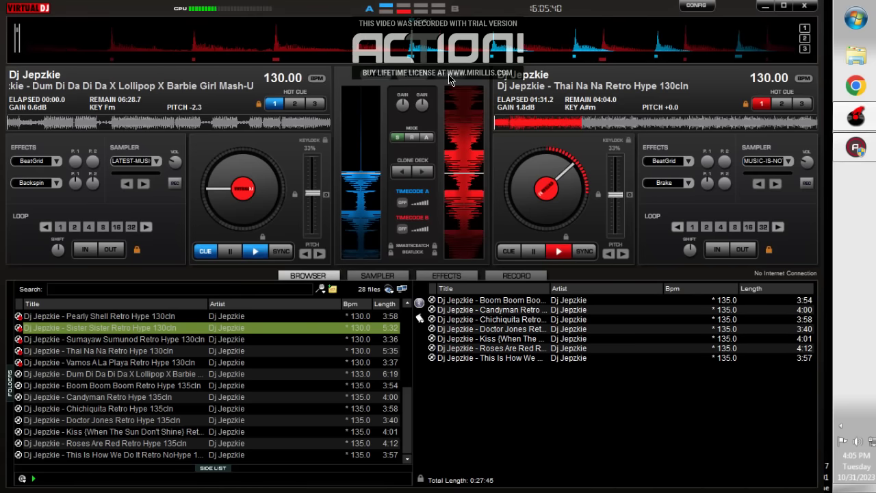
click(405, 74)
click(364, 73)
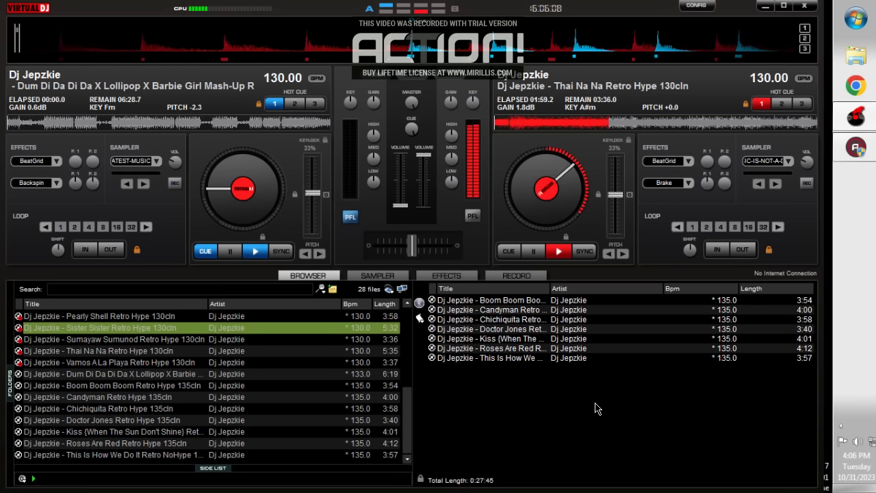
Step: Bring in the "Dum Di Da Di Da" mash-up on deck 1 at maximum volume and fade deck 2 out completely
key(space)
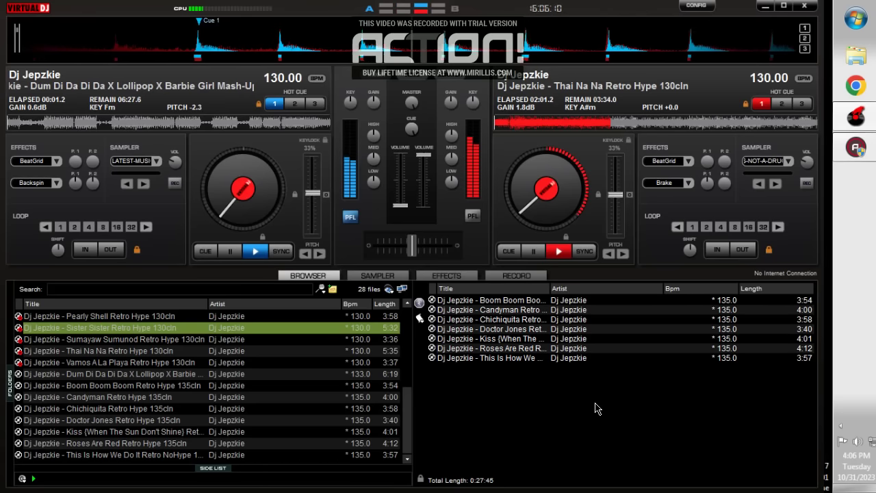
drag(401, 205, 400, 155)
click(472, 215)
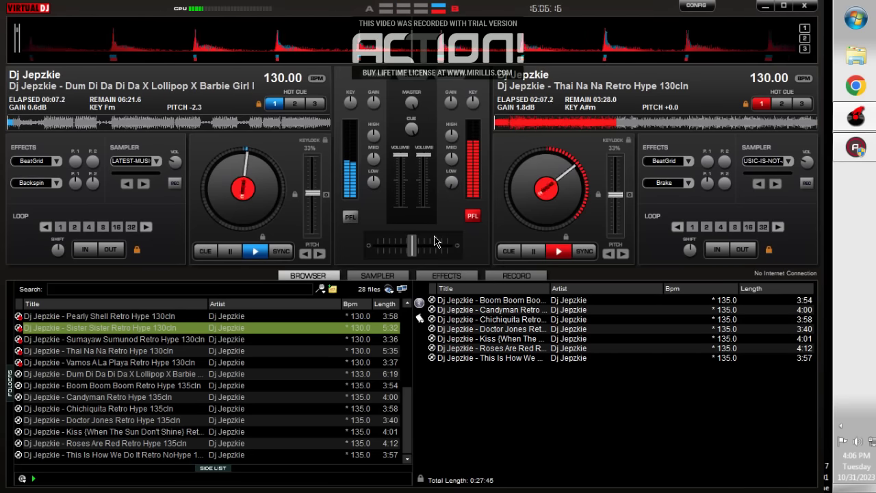
click(472, 215)
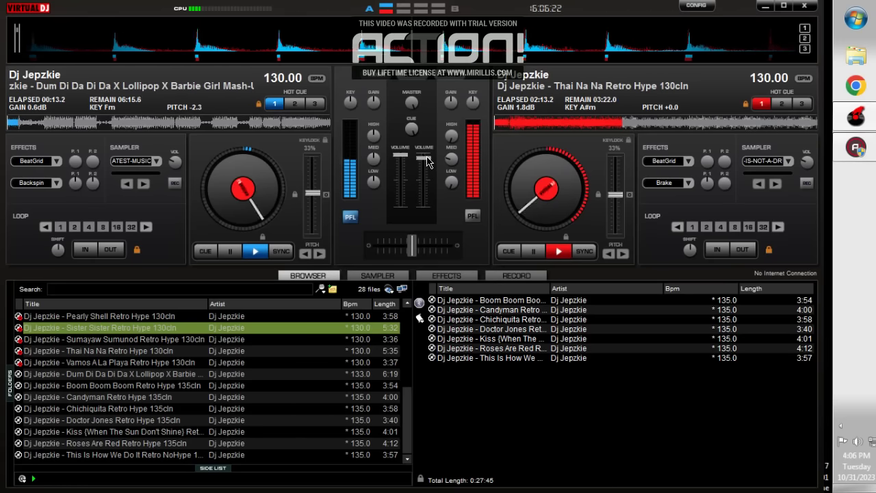
drag(427, 161, 427, 205)
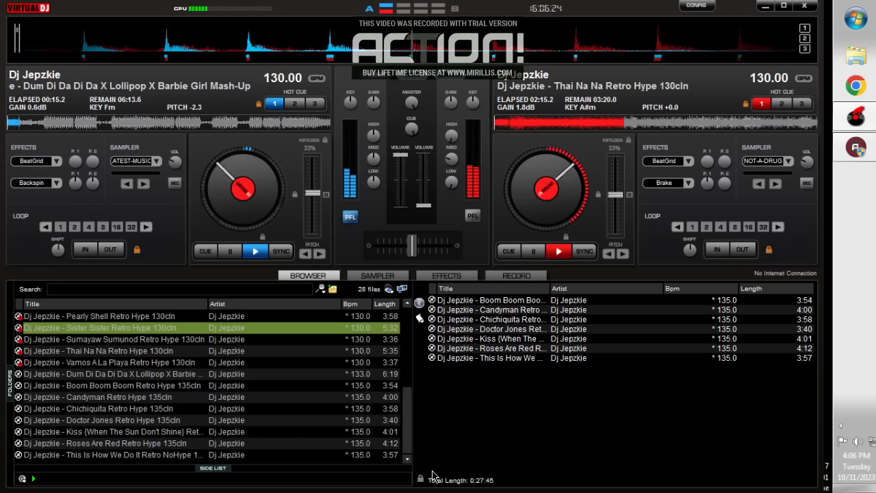
Step: Reset deck 1's pitch to zero and load "Boom Boom Boom Retro Hype" from the side list onto deck 2
click(326, 196)
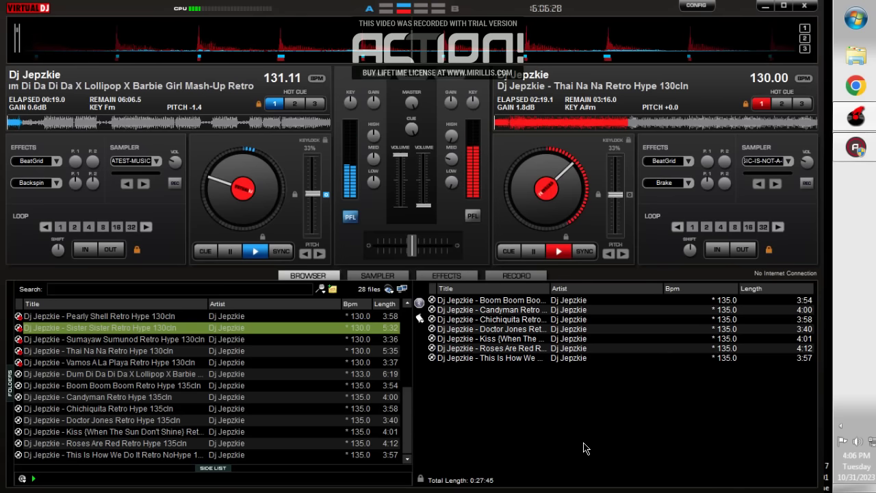
click(495, 302)
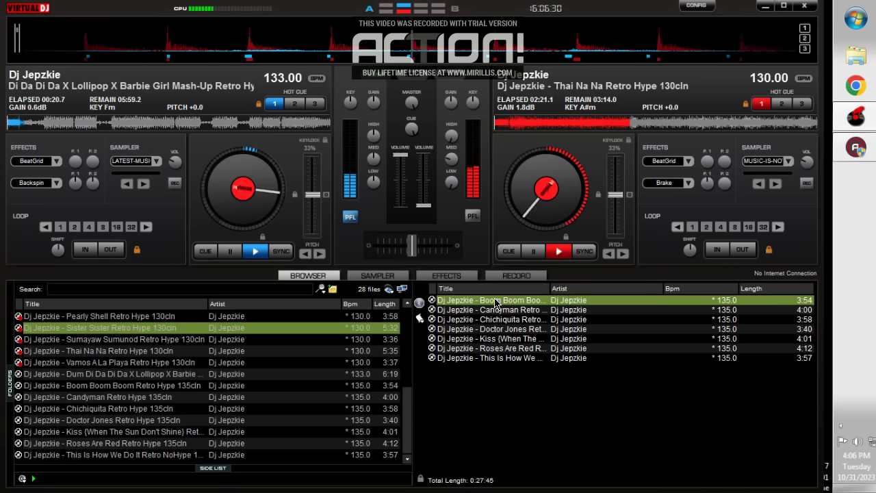
drag(495, 302, 554, 208)
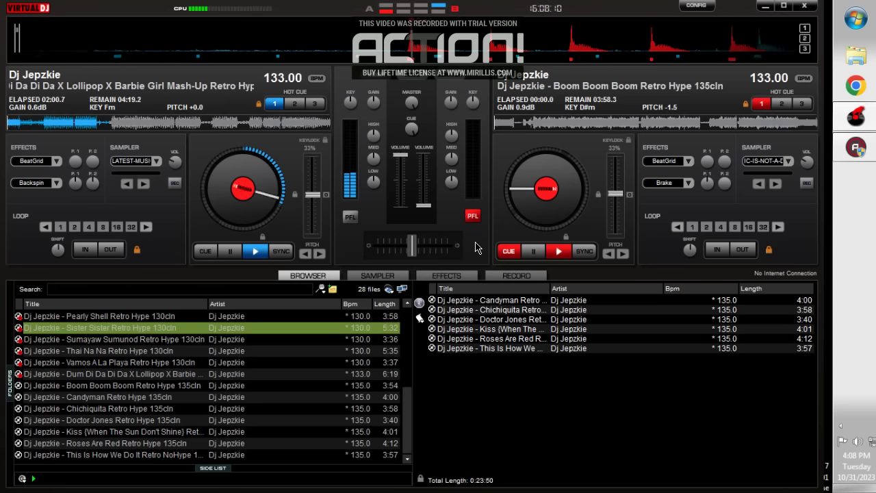
Step: Bring in "Boom Boom Boom Retro Hype" on deck 2 at maximum volume and fade deck 1 out completely
key(space)
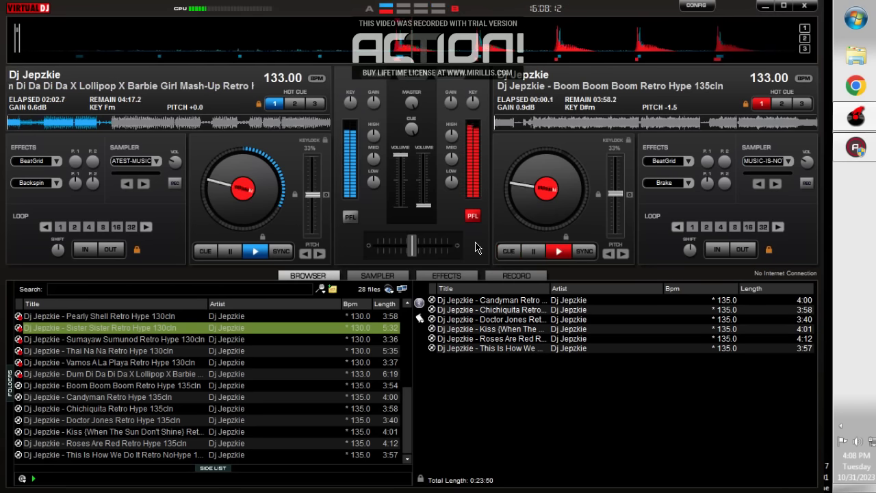
drag(424, 200, 425, 165)
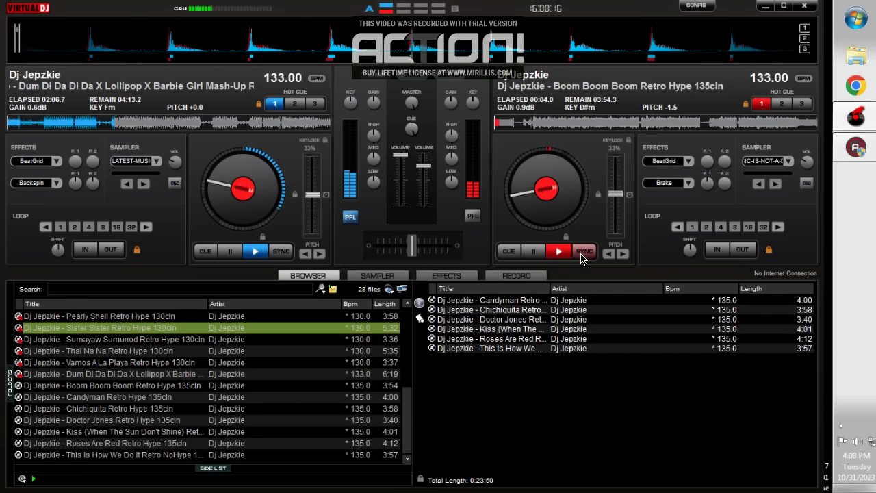
drag(424, 165, 424, 154)
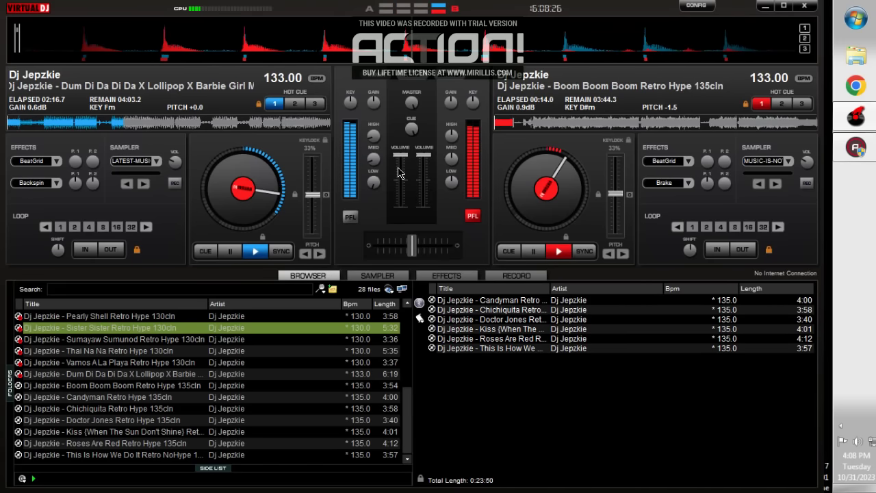
drag(406, 176, 402, 209)
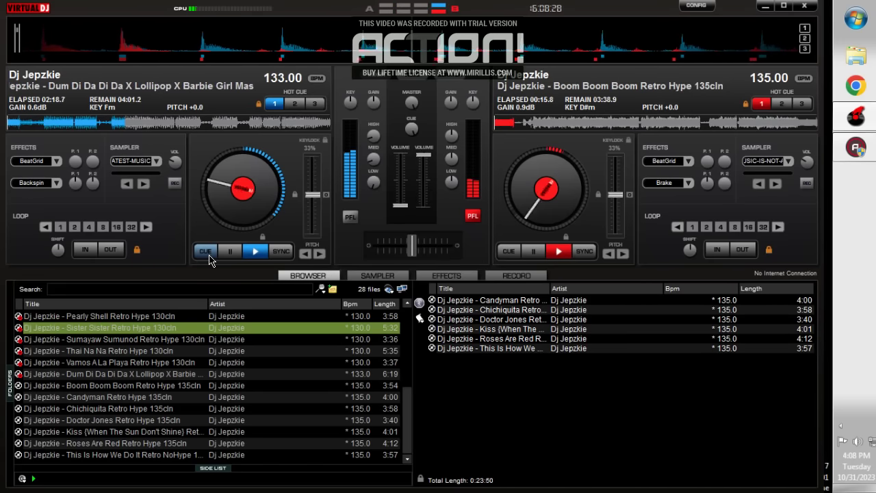
Step: Load "Candyman Retro Hype" from the side list onto deck 1 and set its tempo to 136.00 BPM
double_click(486, 305)
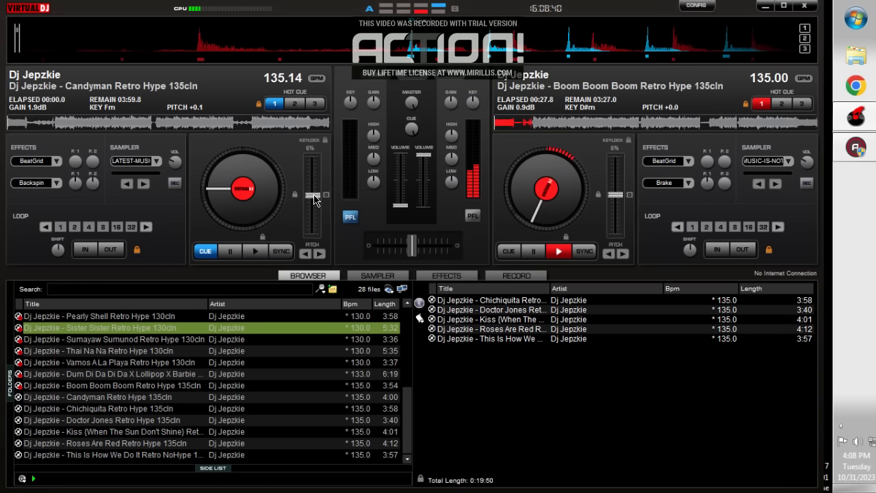
drag(314, 200, 314, 204)
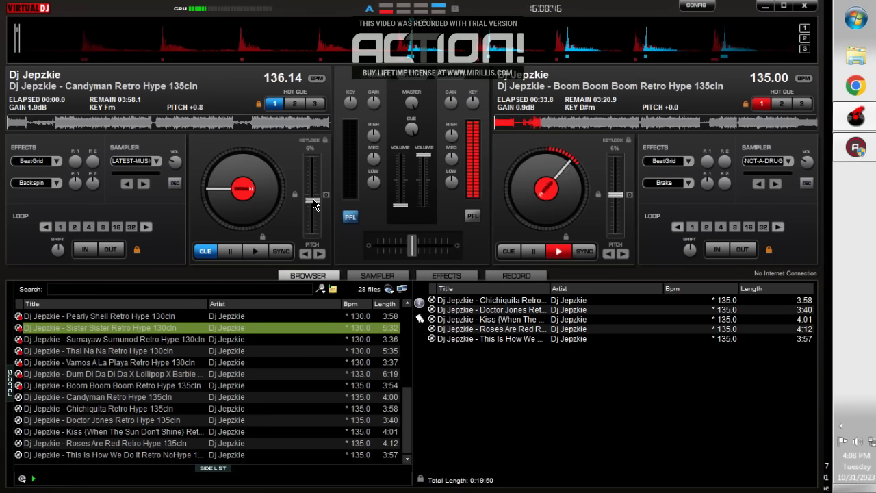
drag(312, 200, 310, 199)
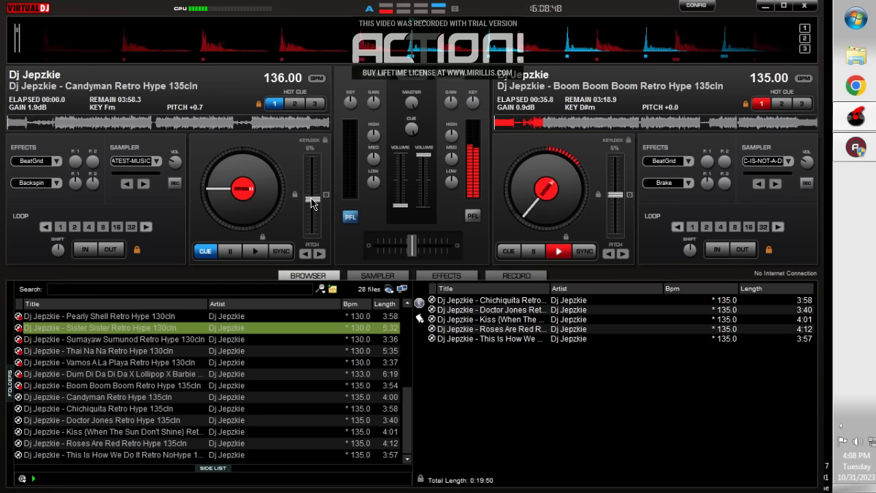
Step: Sync deck 2 to deck 1's tempo of 136.00 BPM and set deck 1's pitch range to 33%
mouse_move(312, 203)
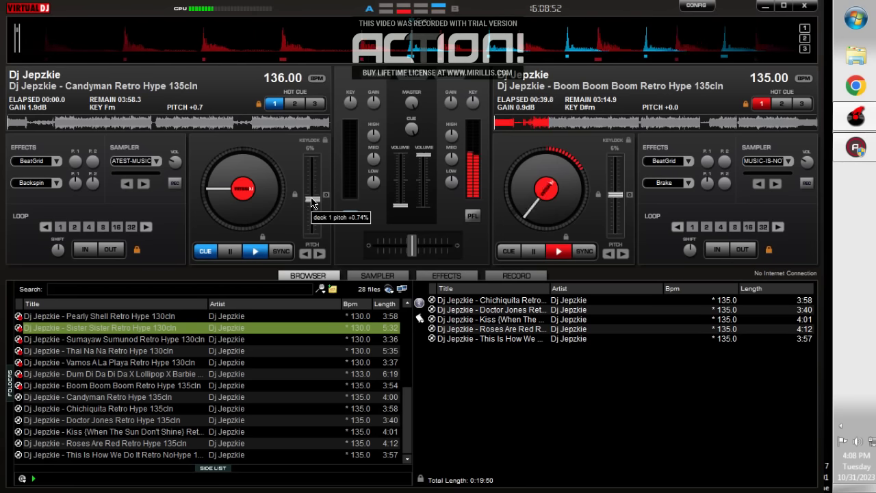
click(593, 251)
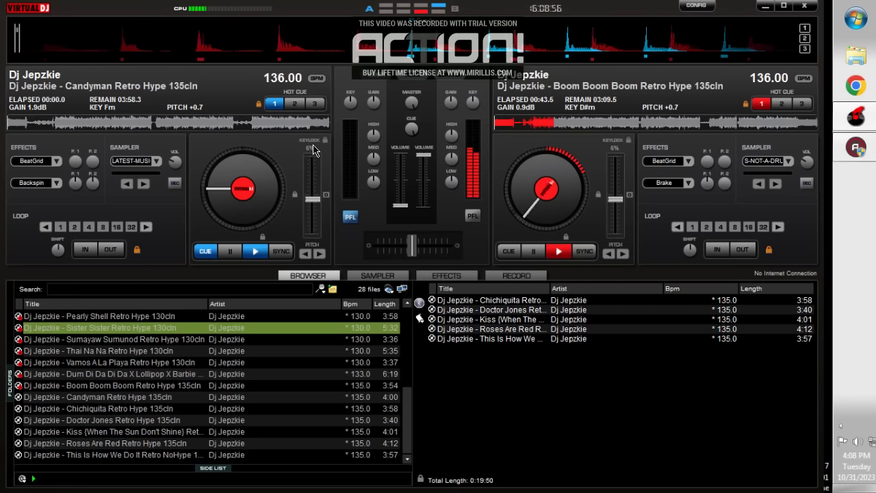
click(310, 149)
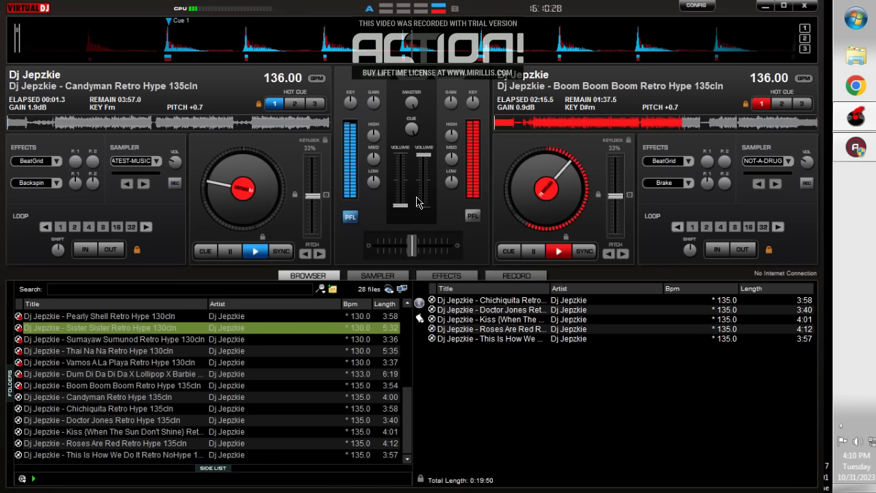
Step: Bring in "Candyman Retro Hype" on deck 1 at maximum volume and take deck 2 out with Brake
drag(400, 204, 399, 154)
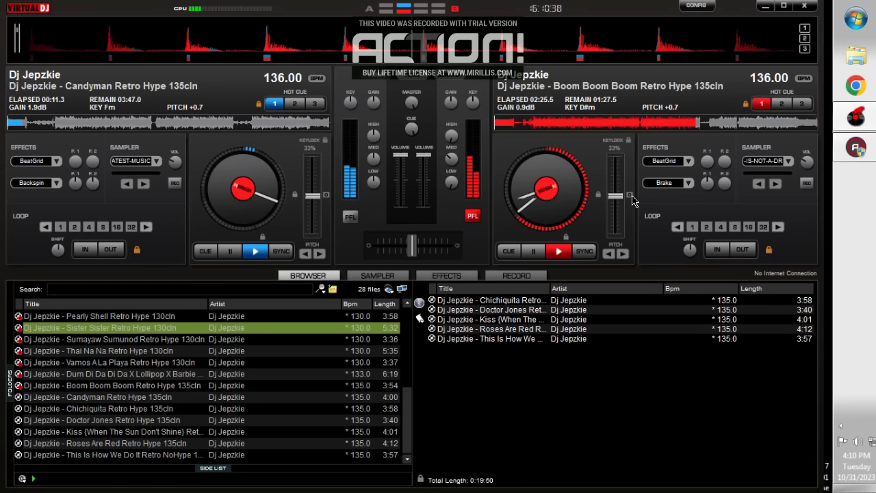
click(664, 183)
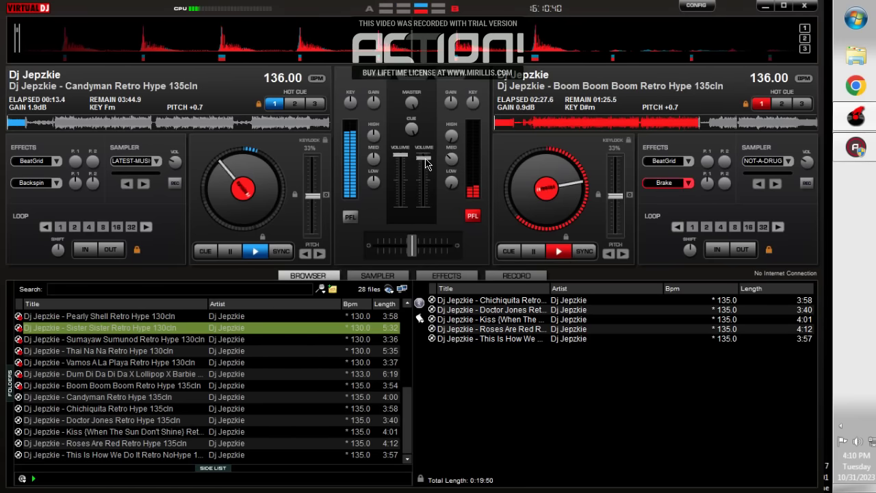
drag(426, 164, 424, 205)
Step: Load "Chichiquita Retro Hype" from the side list onto deck 2
click(531, 301)
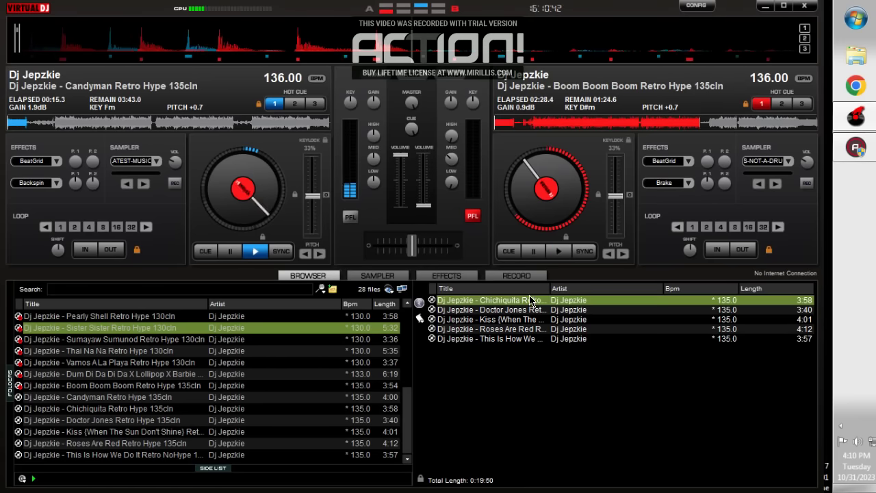
double_click(530, 301)
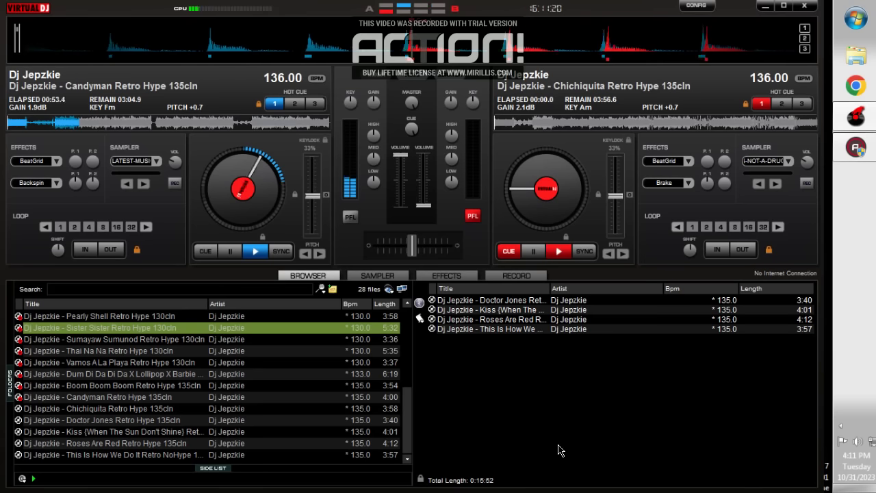
Step: Check the audio recording configuration, including the output file and format, and return to the track browser
click(516, 275)
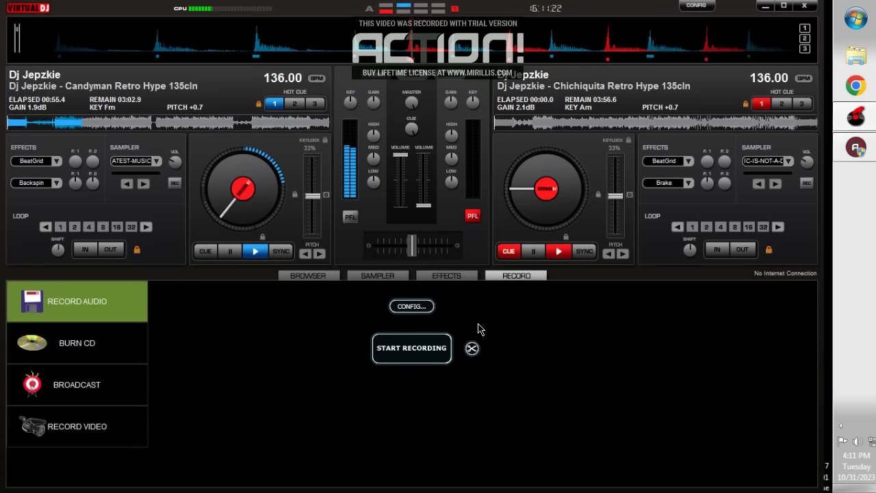
click(411, 306)
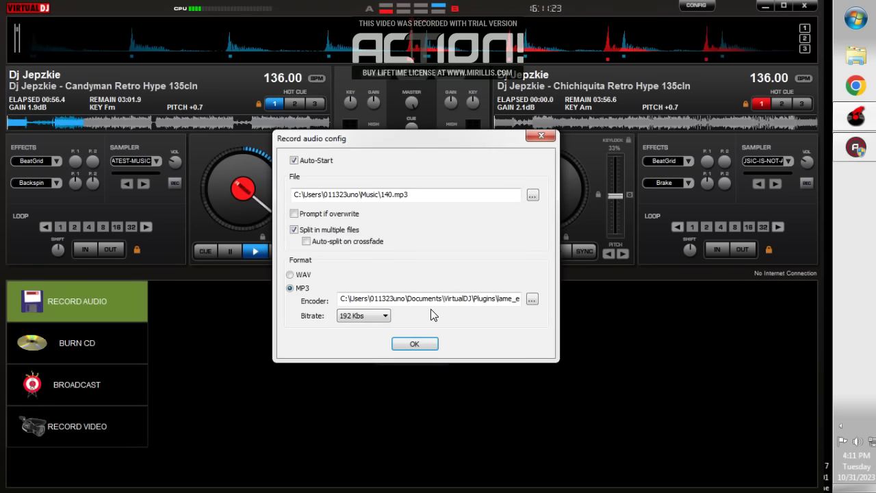
click(414, 343)
click(308, 275)
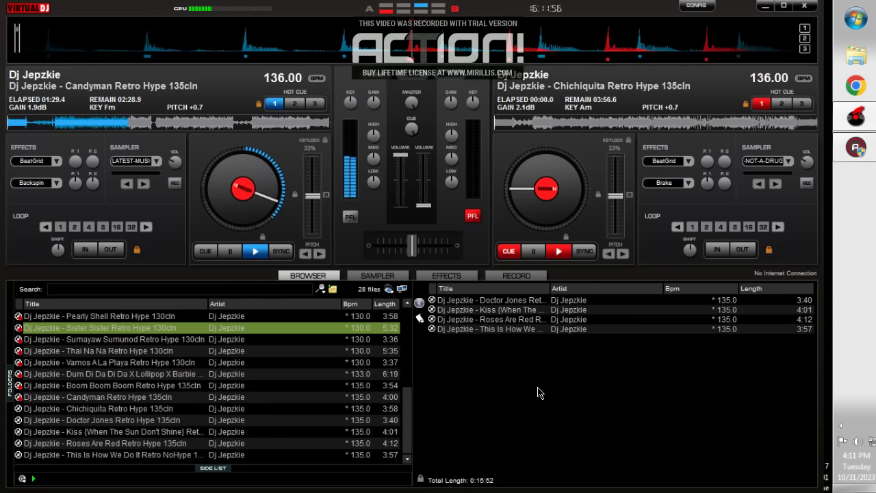
Step: Start "Chichiquita Retro Hype" on deck 2 and raise the deck's volume to maximum
key(space)
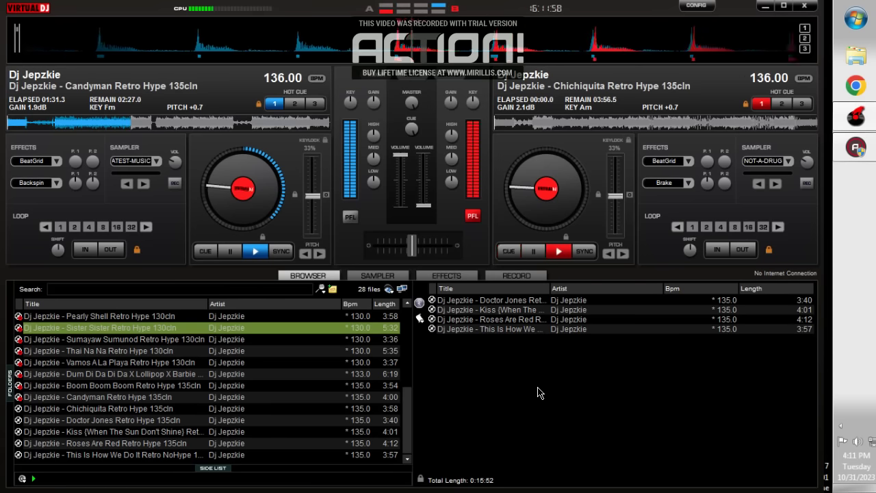
drag(423, 206, 423, 155)
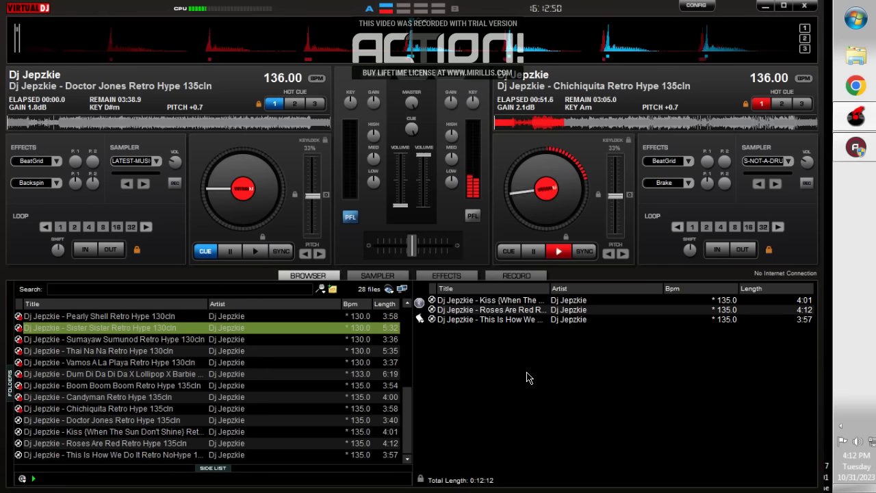
scroll(527, 383, up, 5)
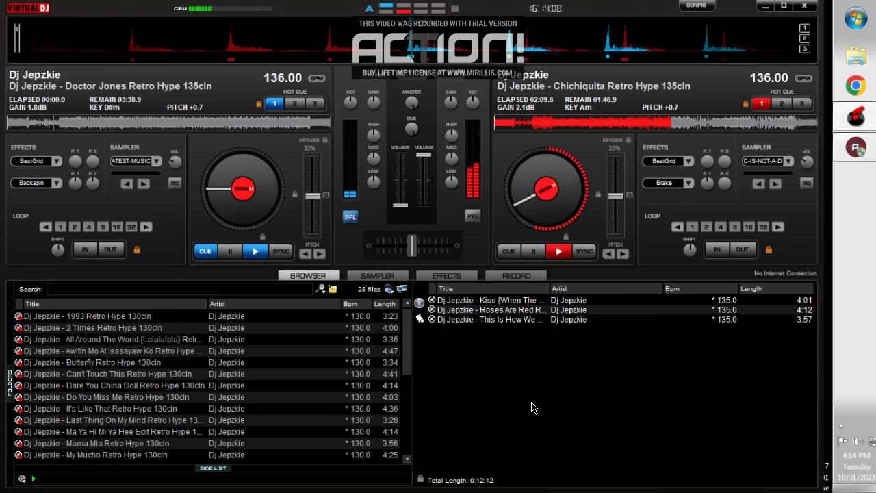
Step: Bring in "Doctor Jones Retro Hype" on deck 1 at maximum volume and load "Kiss {When The Sun Don't Shine}" onto deck 2
key(space)
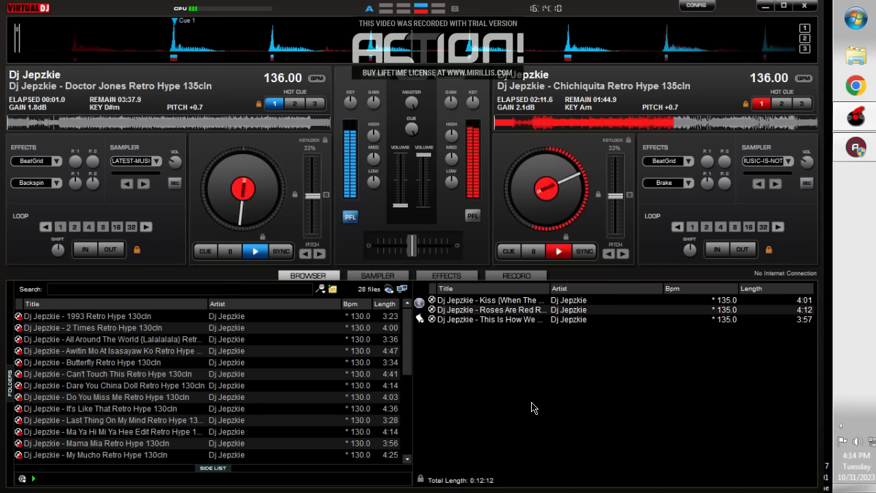
click(472, 216)
drag(400, 204, 400, 173)
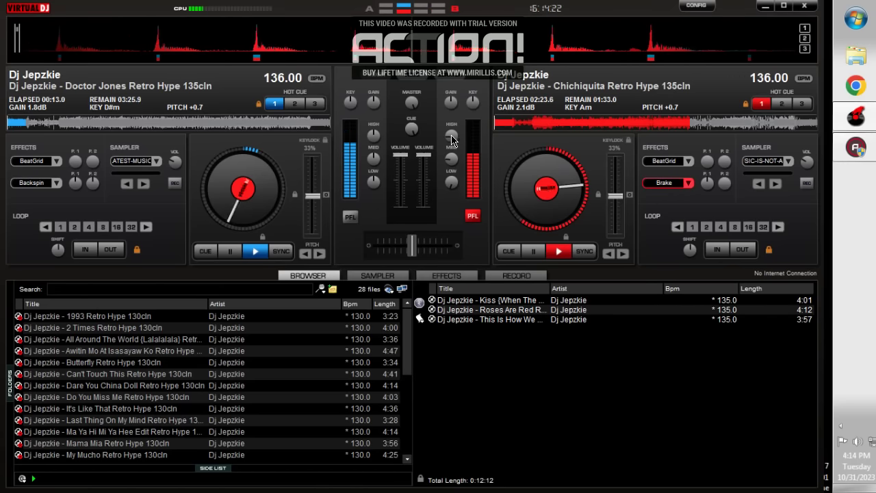
double_click(492, 303)
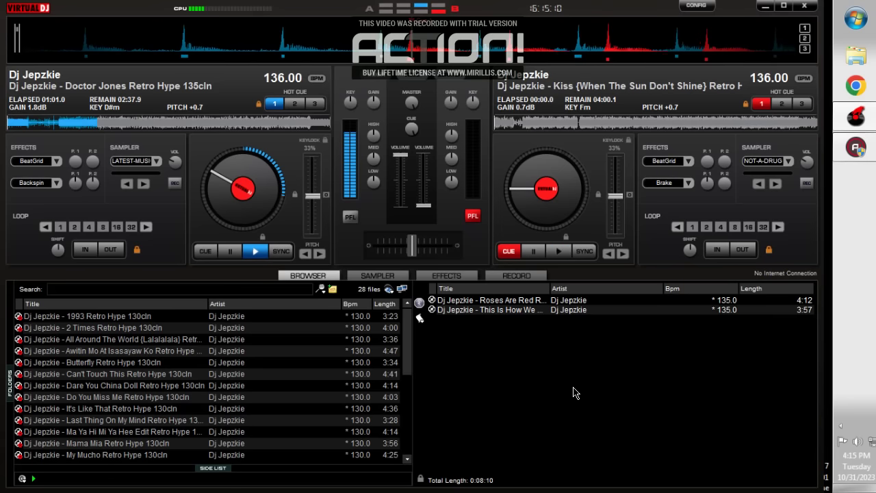
Step: Apply the Flanger_TexZK effect to deck 1 with its effect volume raised close to maximum, and switch it off again
click(31, 163)
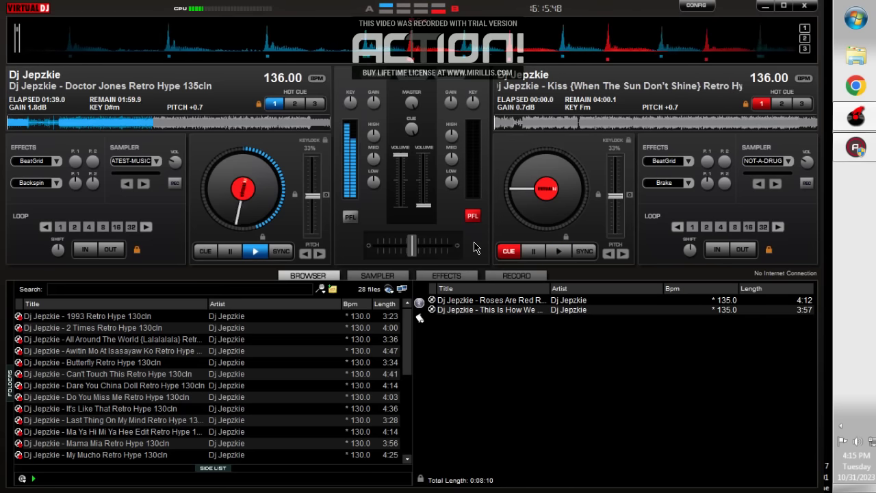
click(438, 277)
scroll(157, 410, down, 6)
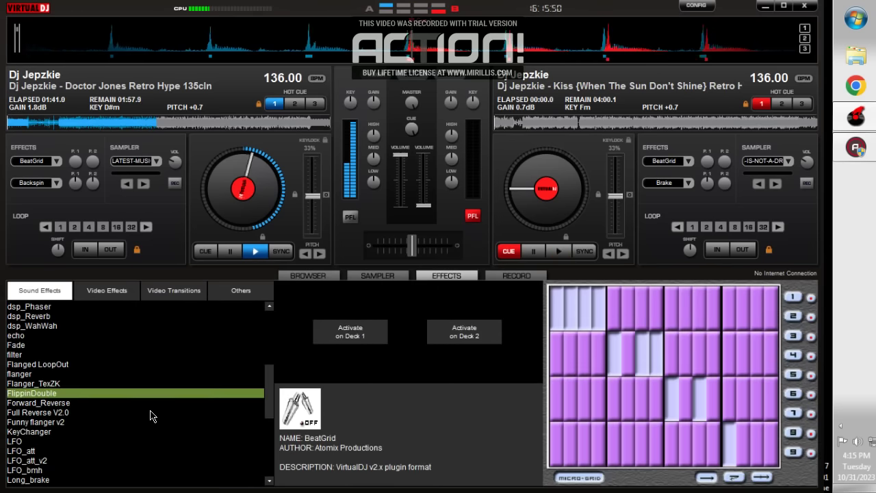
click(67, 384)
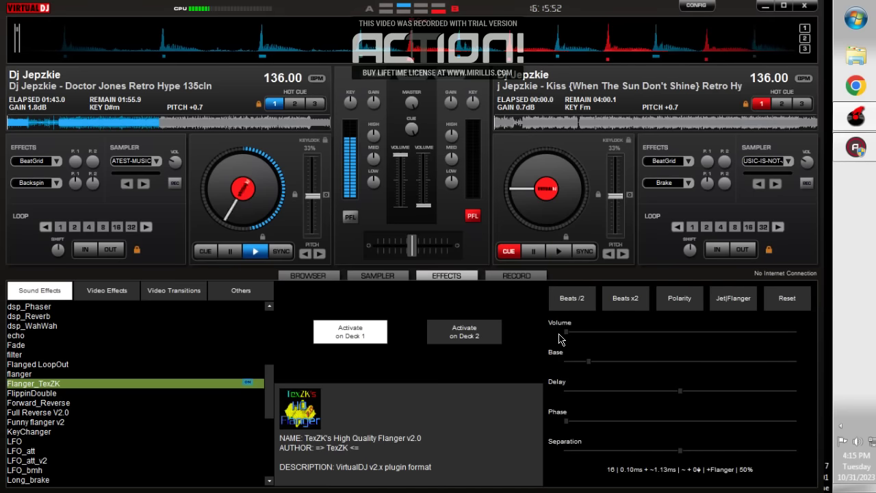
drag(566, 332, 733, 335)
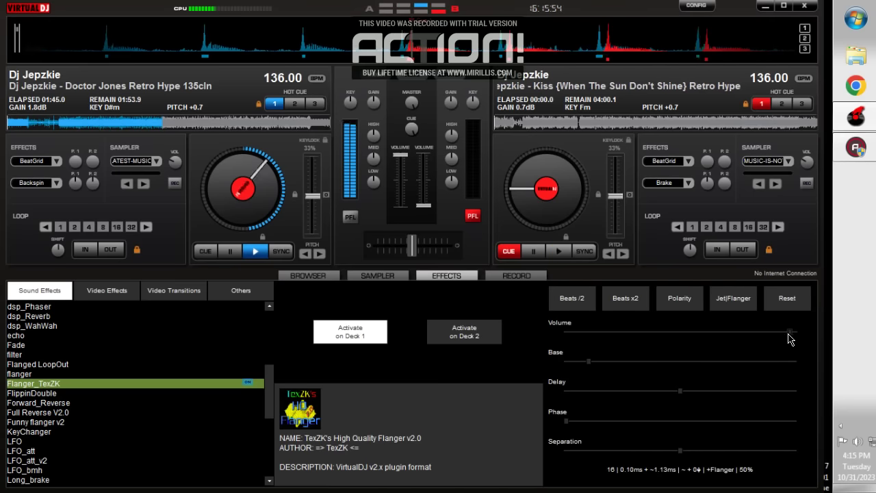
click(325, 337)
Step: Restore beatgrid as the selected effect for deck 1 and return to the track browser
scroll(159, 367, up, 6)
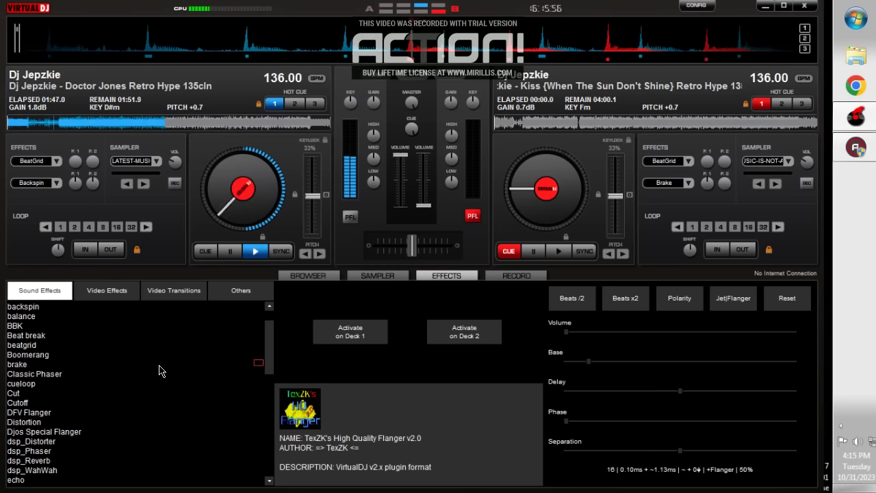
click(99, 374)
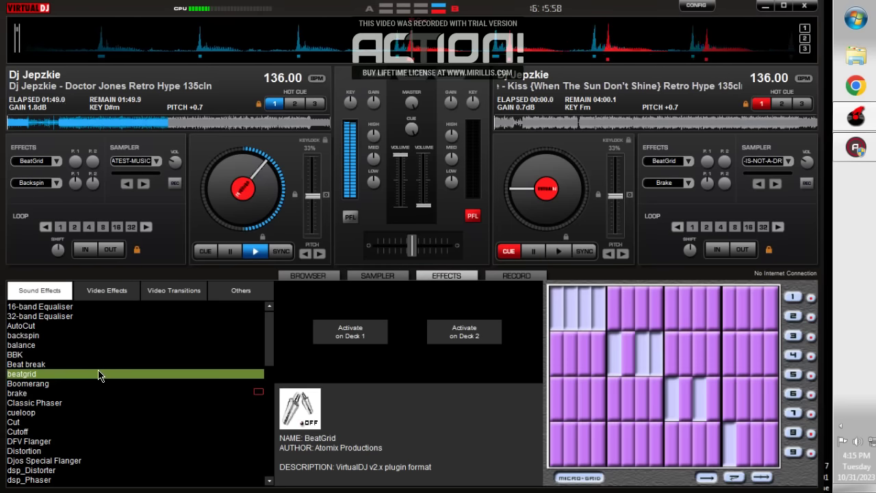
click(308, 275)
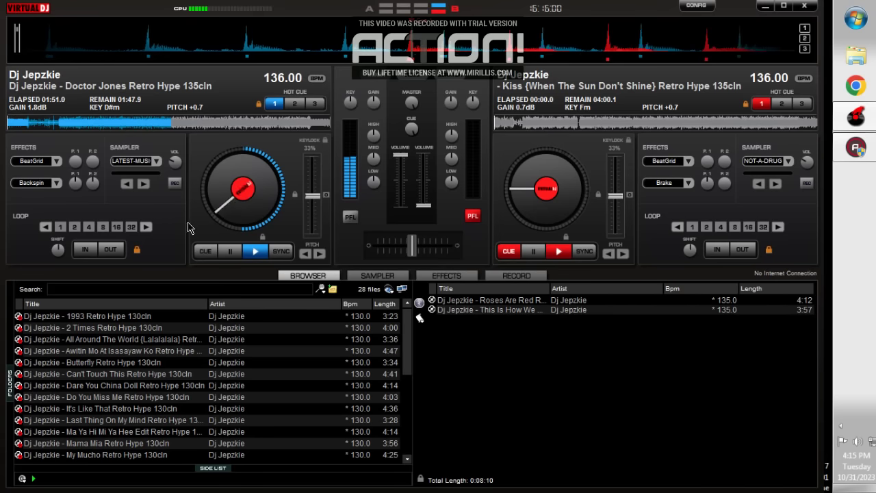
click(55, 161)
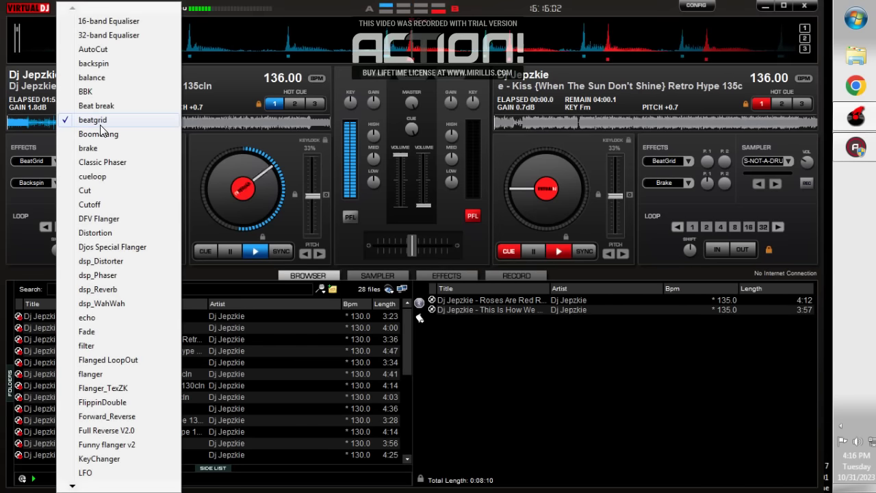
click(82, 117)
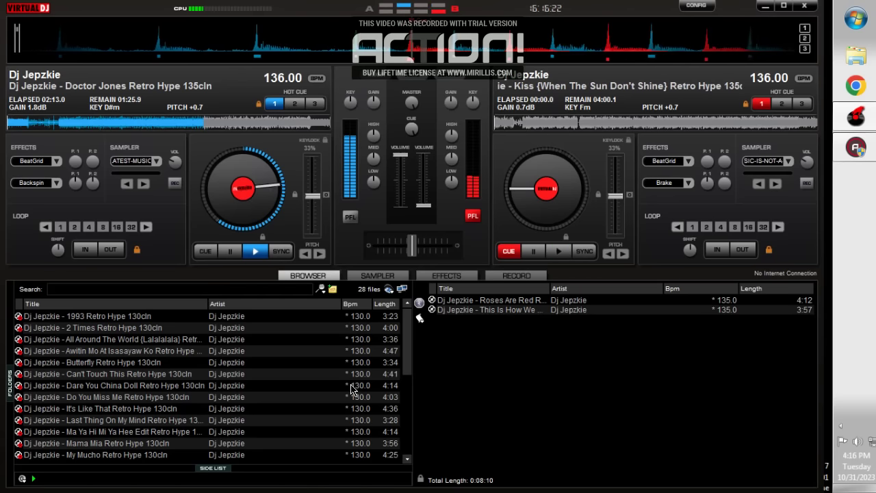
Step: Bring in "Kiss {When The Sun Don't Shine}" on deck 2 at maximum volume and fade deck 1 out on a 1-beat loop
key(space)
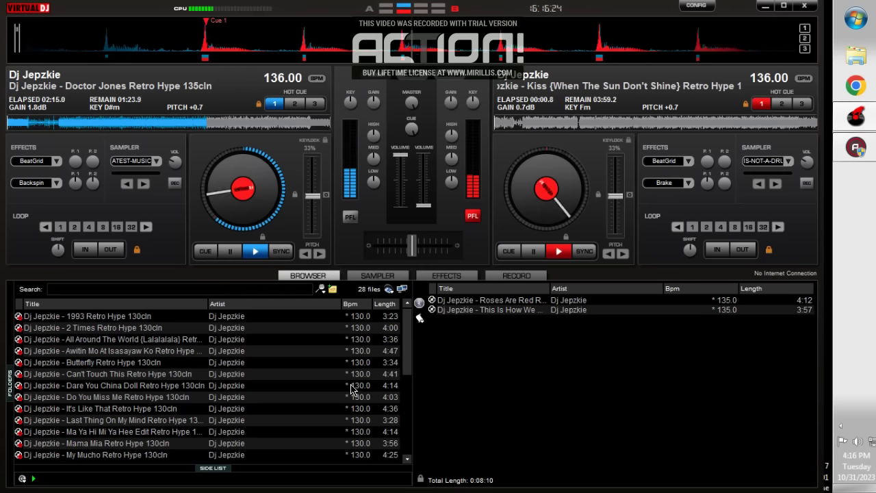
drag(423, 204, 388, 189)
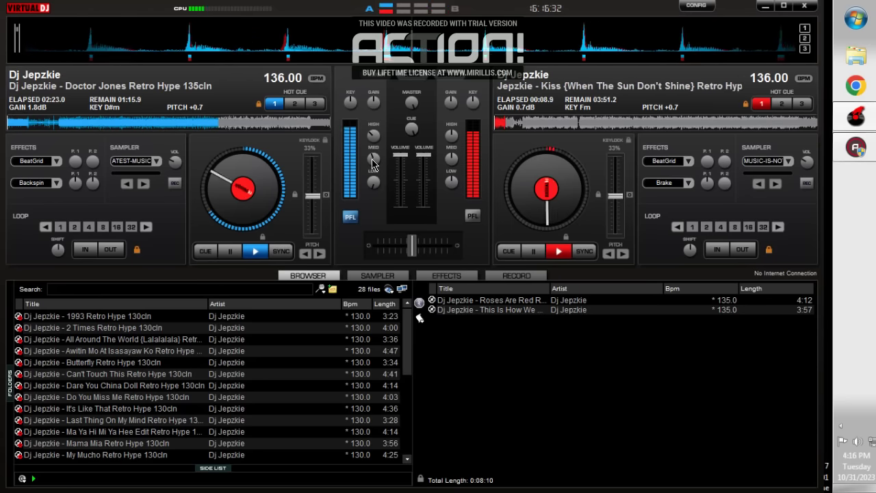
mouse_move(373, 164)
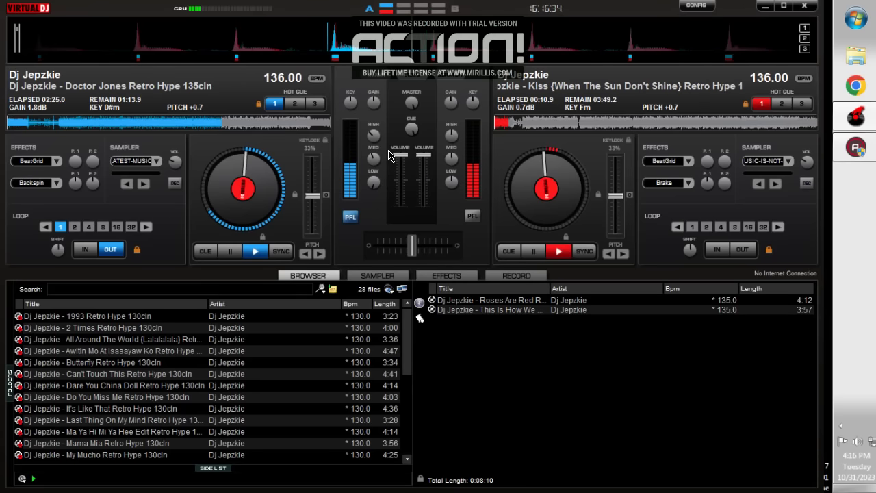
drag(400, 156, 405, 209)
Step: Return deck 1 to its cue point and load "Roses Are Red Retro Hype" from the side list onto it
click(203, 250)
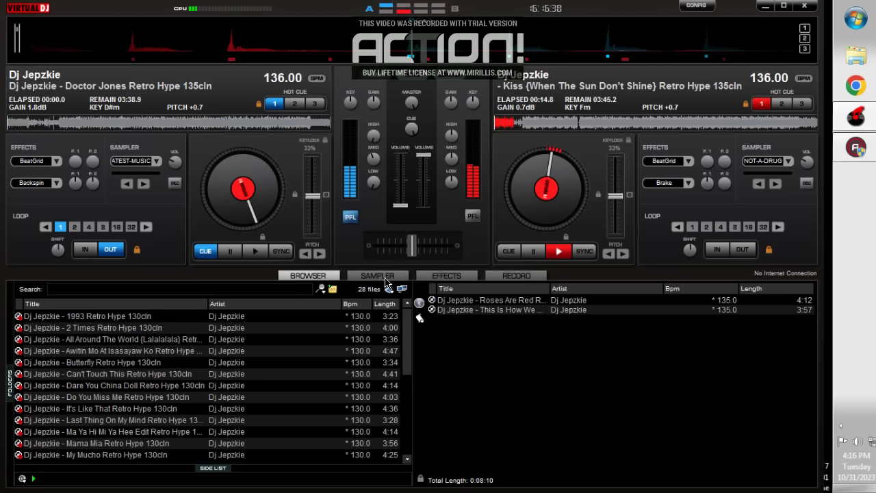
click(487, 300)
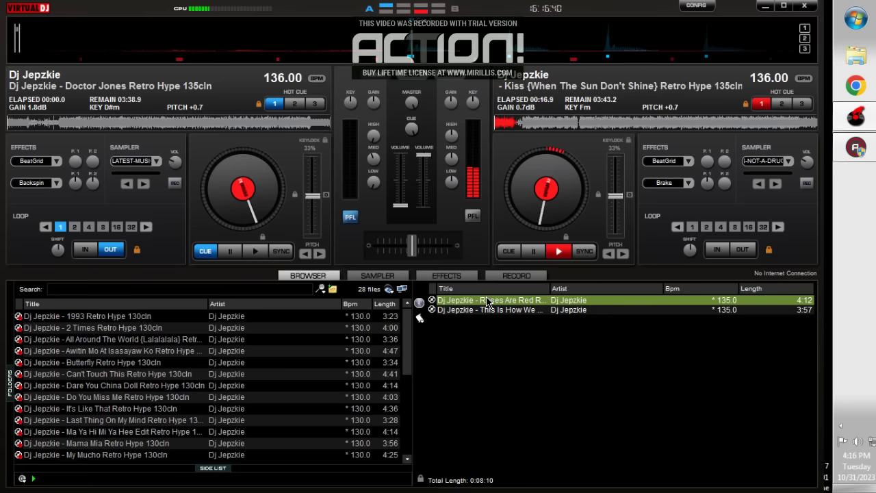
drag(487, 300, 228, 202)
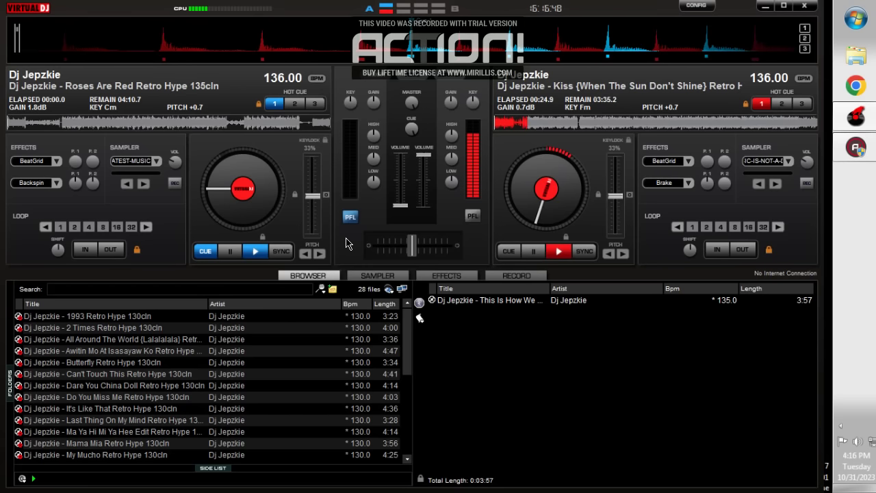
Step: Set the LoopOut sound effect's number of beats to 8
click(460, 276)
scroll(127, 479, down, 10)
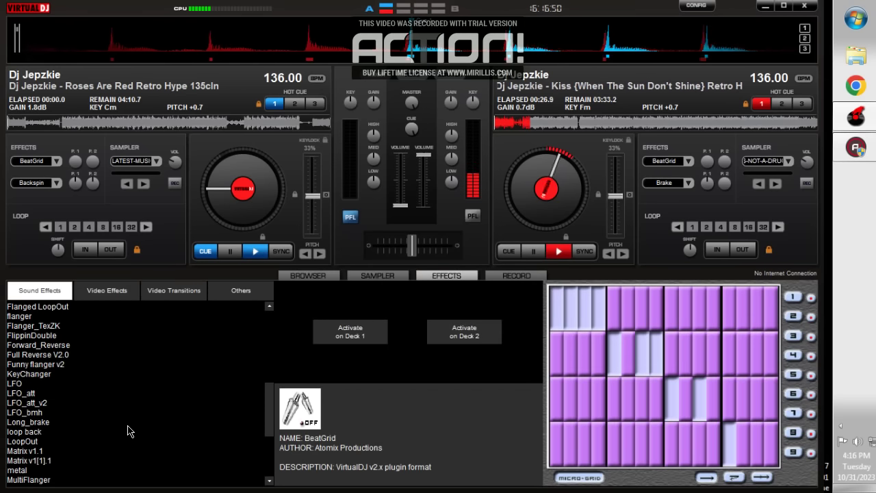
click(50, 442)
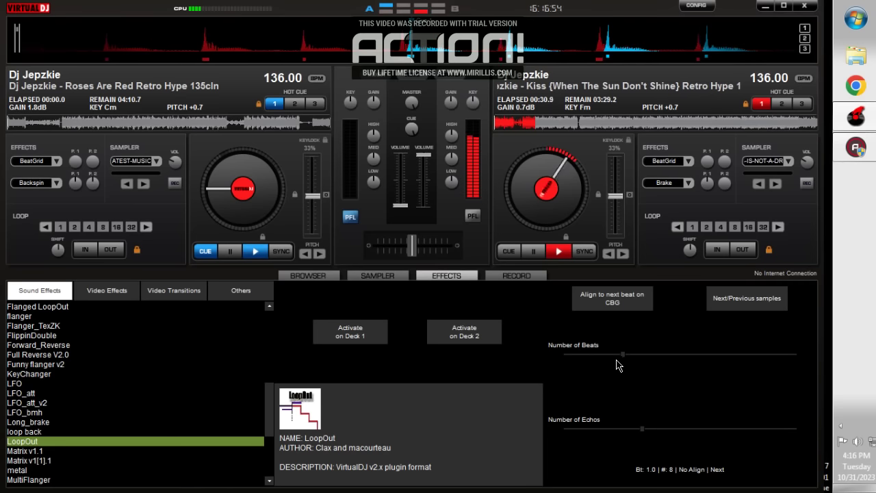
drag(623, 354, 804, 370)
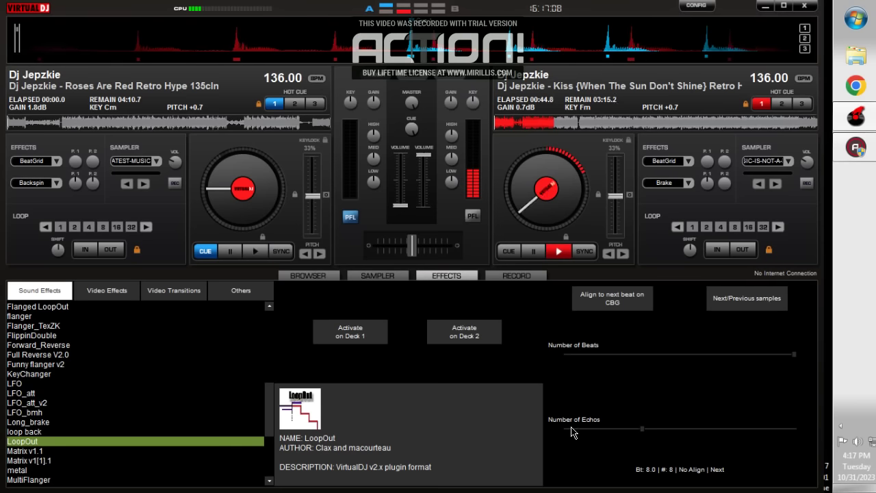
Step: Review the Flanged LoopOut and loop back effects, and activate LoopOut on deck 1
scroll(146, 424, down, 1)
scroll(146, 428, up, 3)
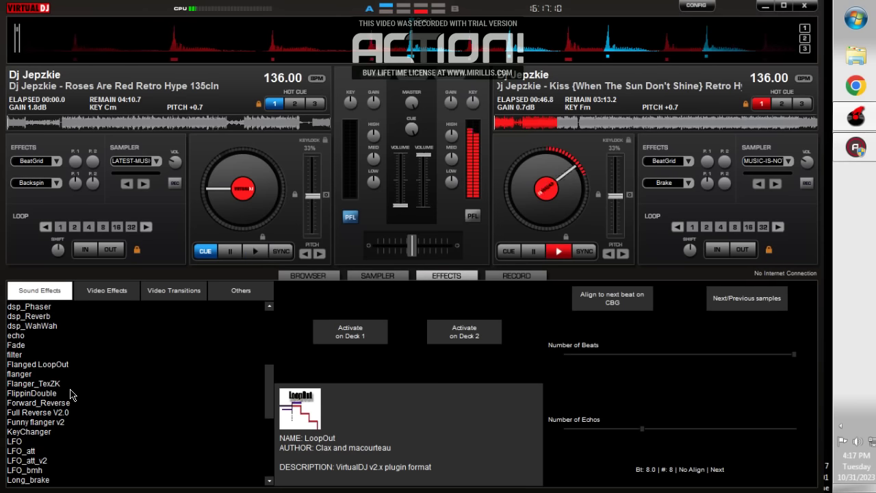
click(63, 364)
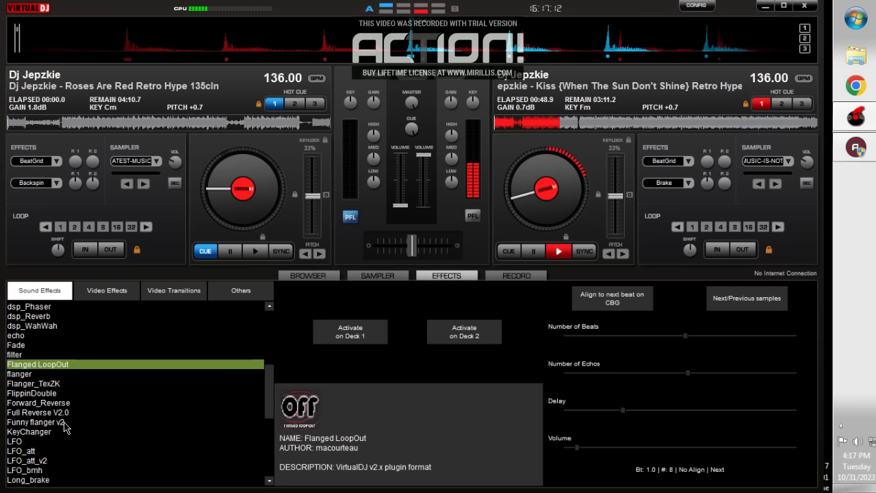
scroll(65, 438, down, 4)
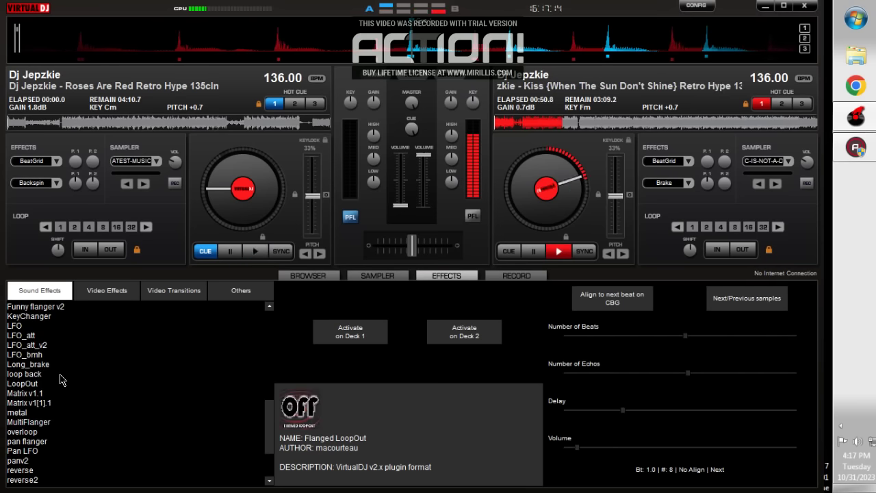
click(54, 374)
click(54, 384)
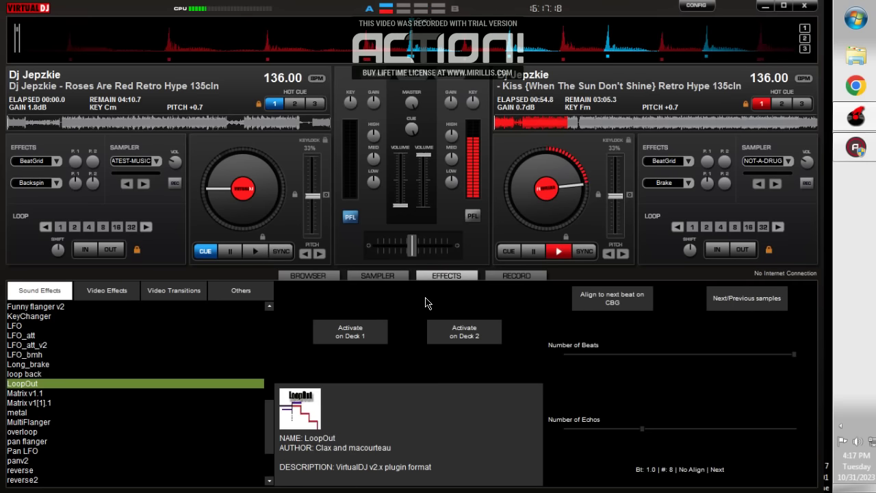
click(359, 333)
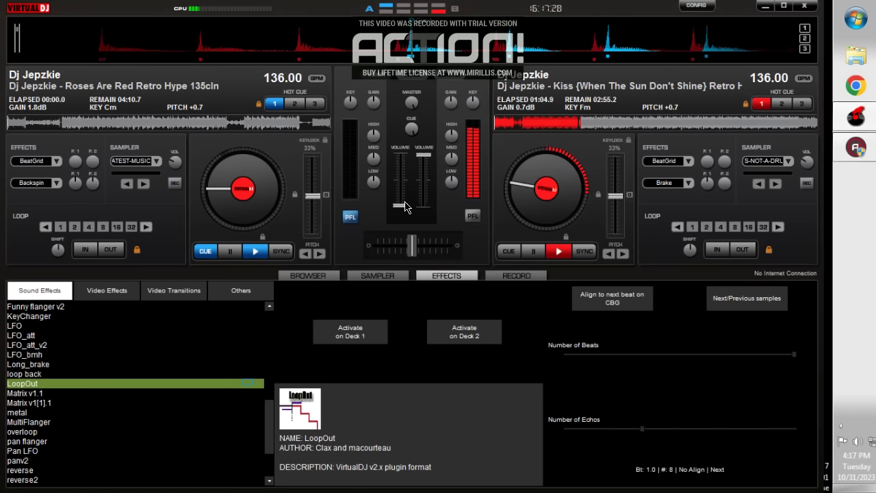
mouse_move(401, 210)
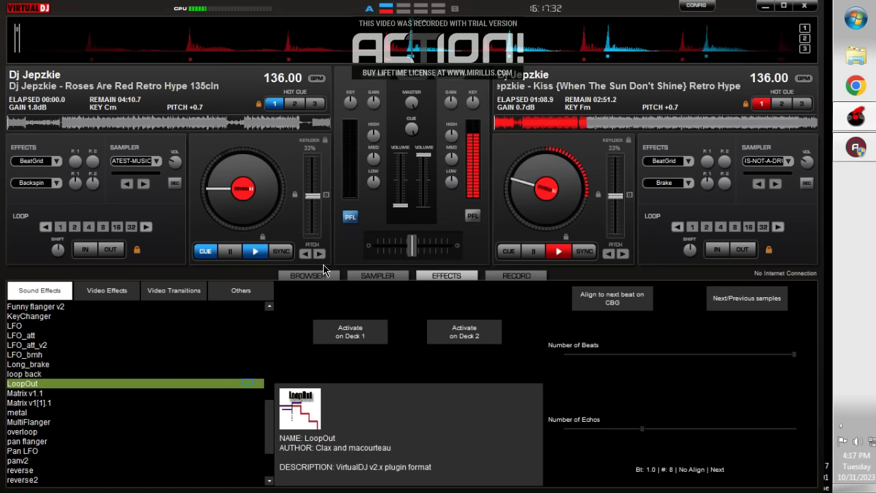
click(308, 277)
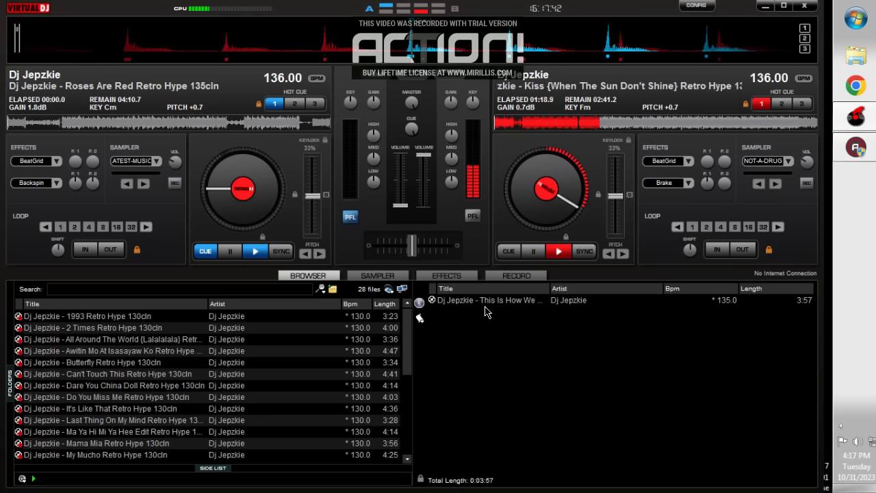
click(459, 277)
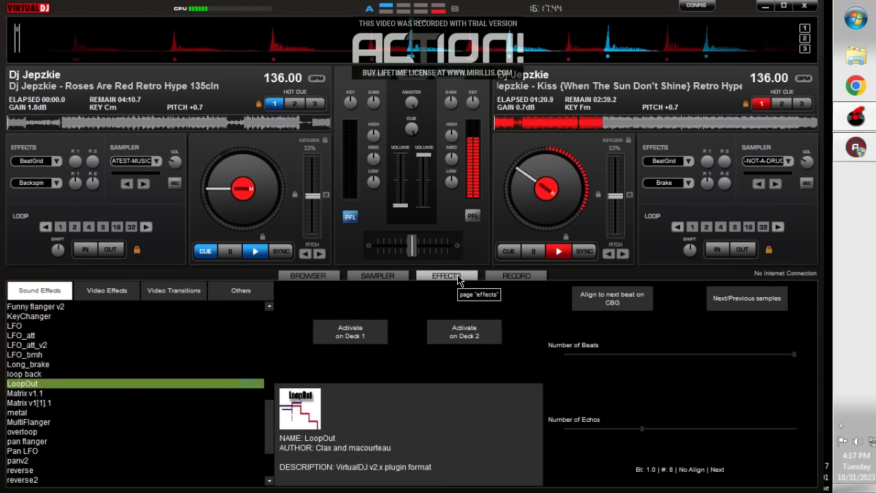
click(308, 275)
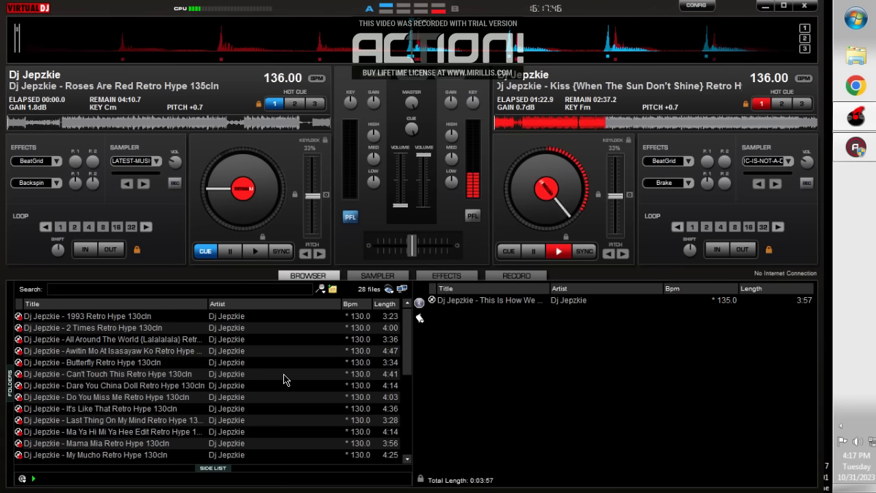
click(446, 275)
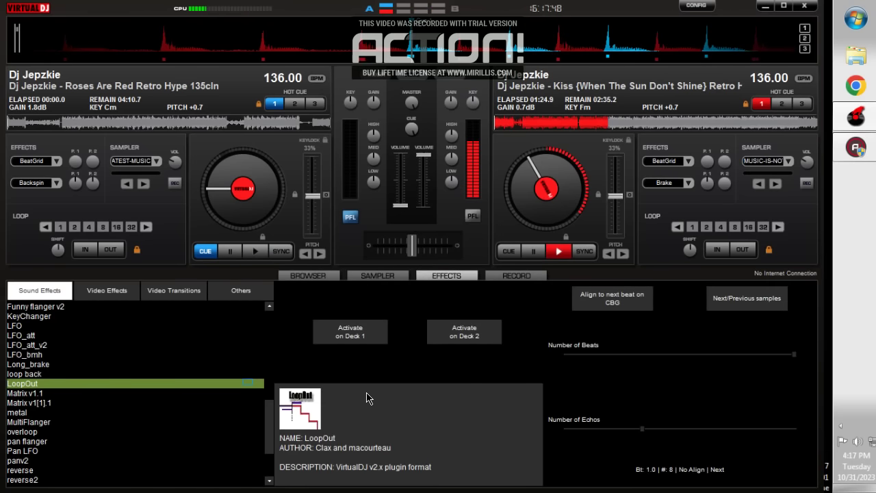
scroll(208, 402, down, 3)
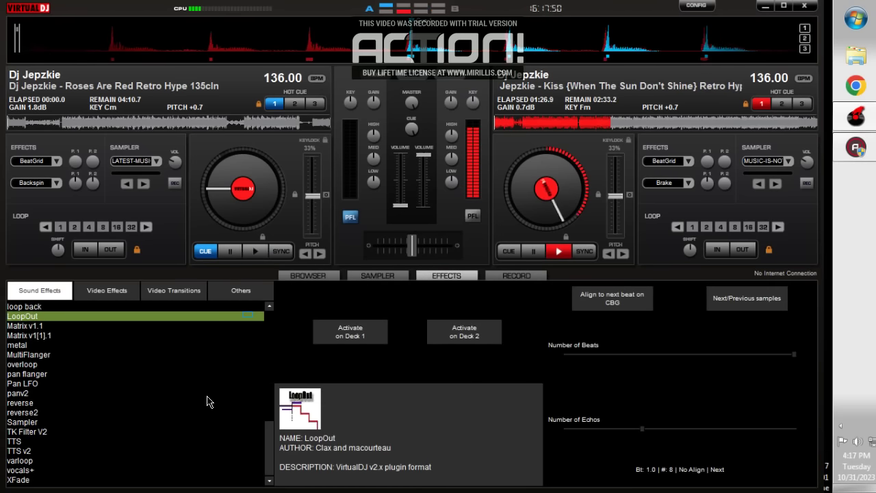
Step: Trigger the BeatGrid sound effect on deck 2 and return to the track browser
scroll(53, 390, up, 15)
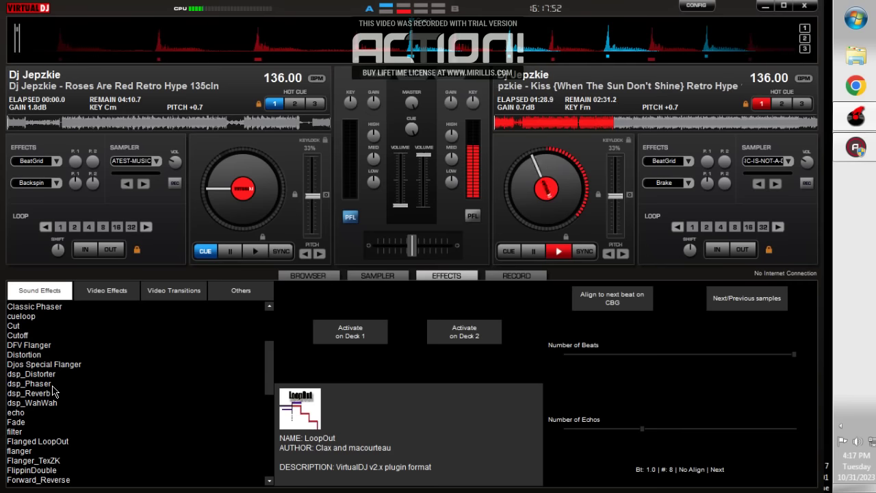
click(42, 374)
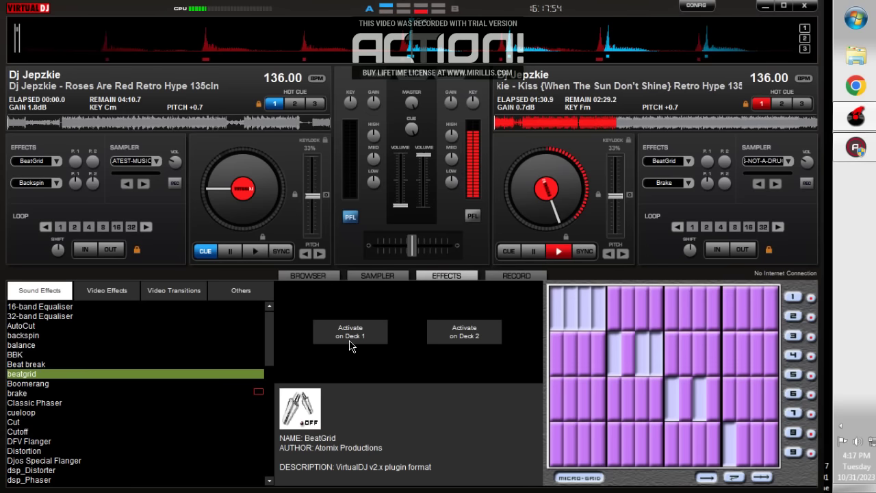
click(446, 330)
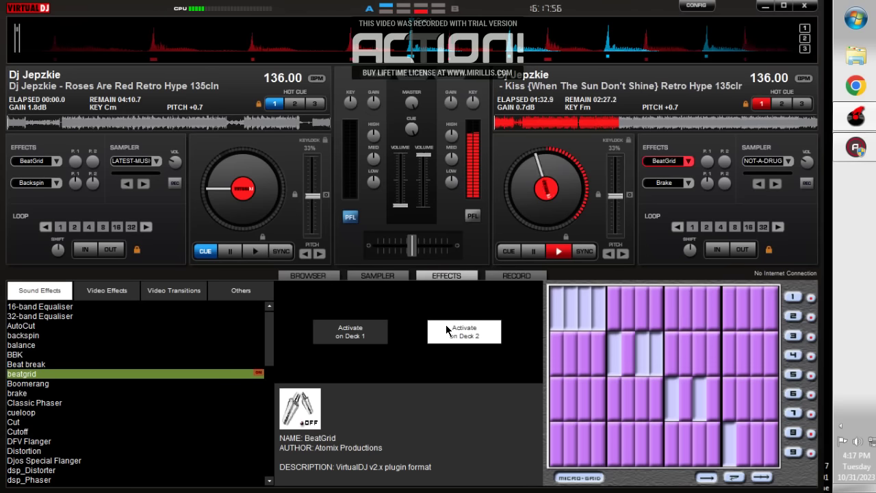
click(329, 277)
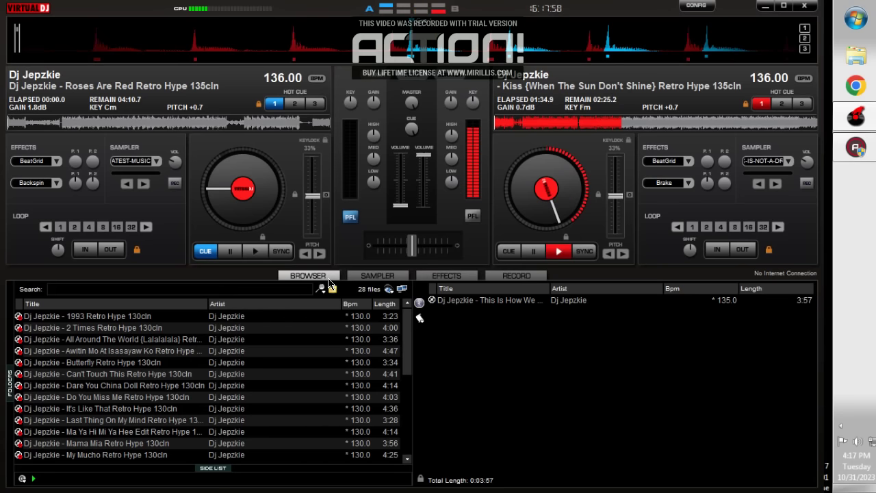
click(446, 278)
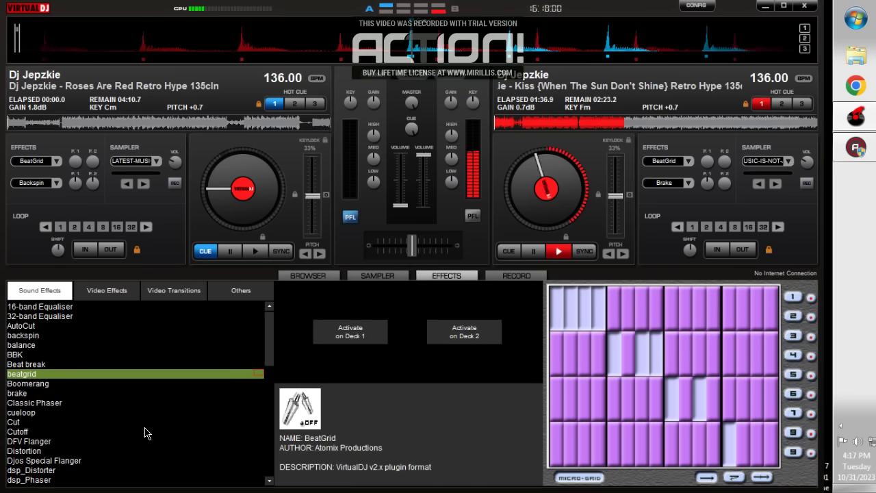
click(331, 277)
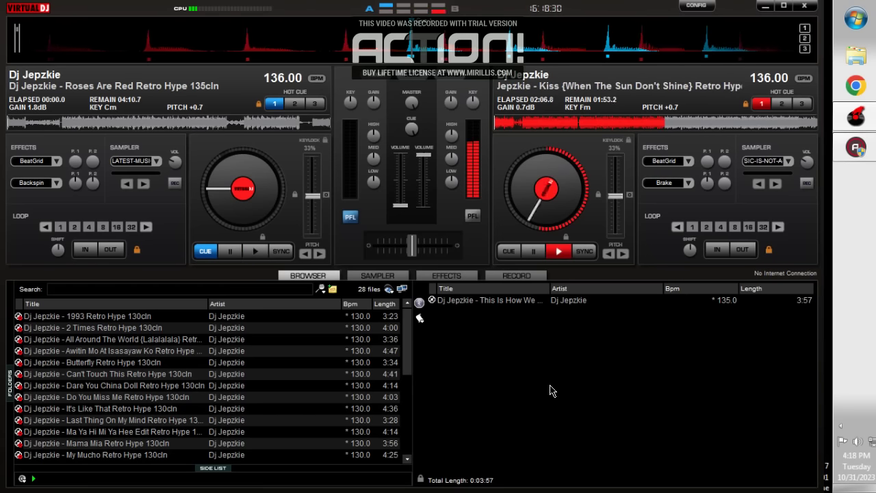
Step: Start "Roses Are Red Retro Hype" on deck 1, return it to its cue point and start it again in time with deck 2
key(space)
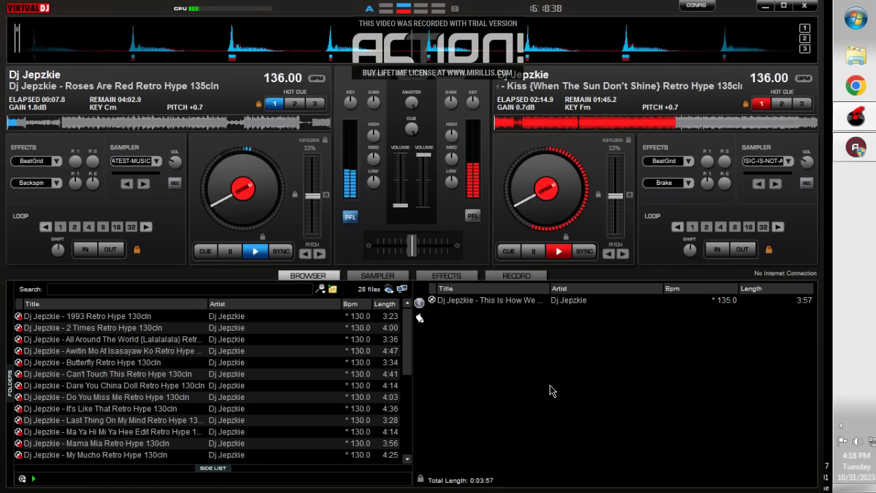
key(q)
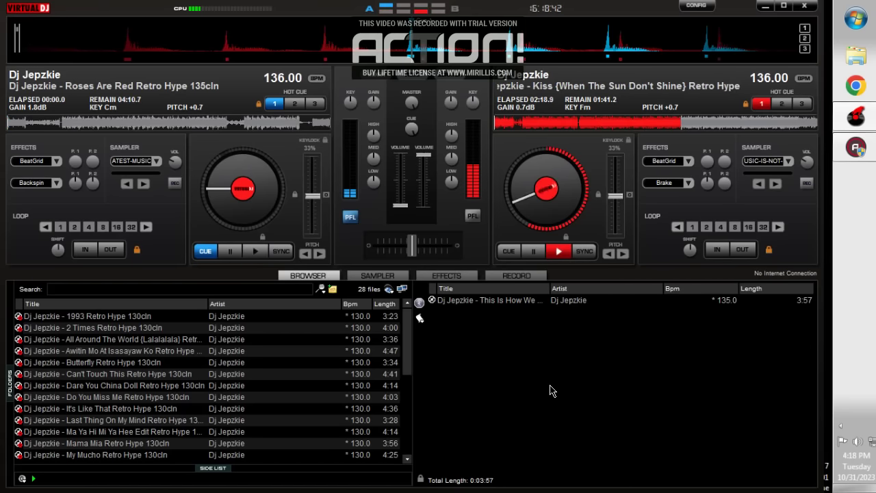
key(w)
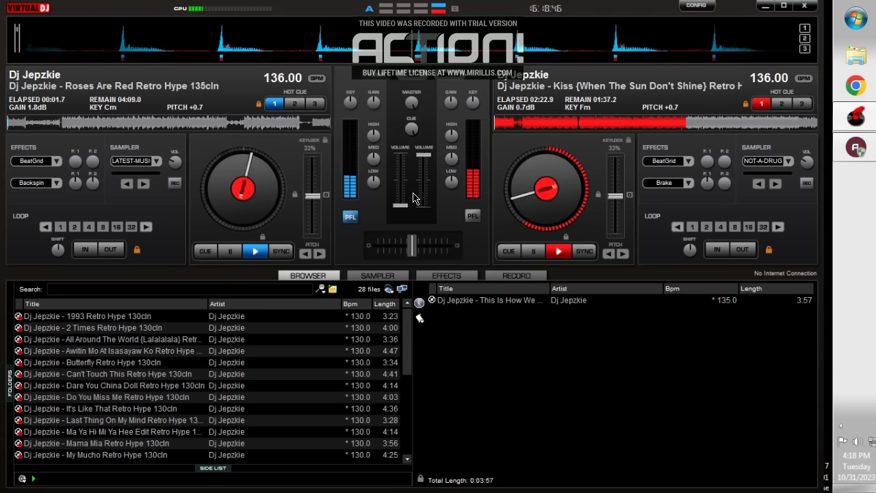
Step: Raise deck 1 to maximum volume, switch headphone monitoring to deck 2 and reduce deck 2's low frequencies
drag(400, 206, 400, 175)
click(472, 215)
drag(450, 192, 447, 198)
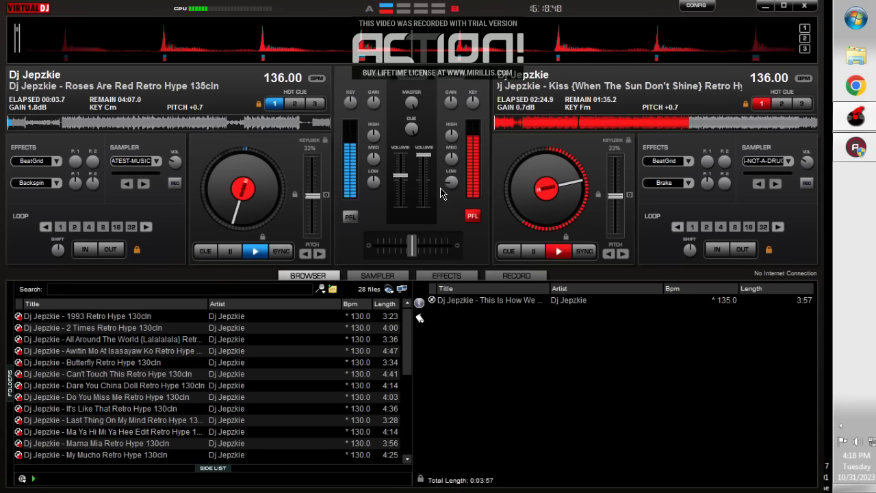
drag(400, 176, 398, 156)
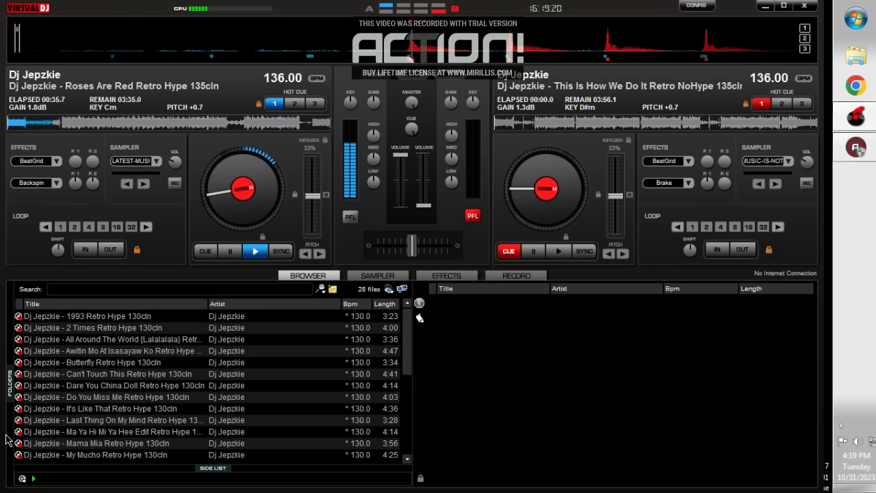
Step: Reveal the folder tree beside the track list and resize the browser panes so the side list becomes narrow
drag(8, 435, 193, 445)
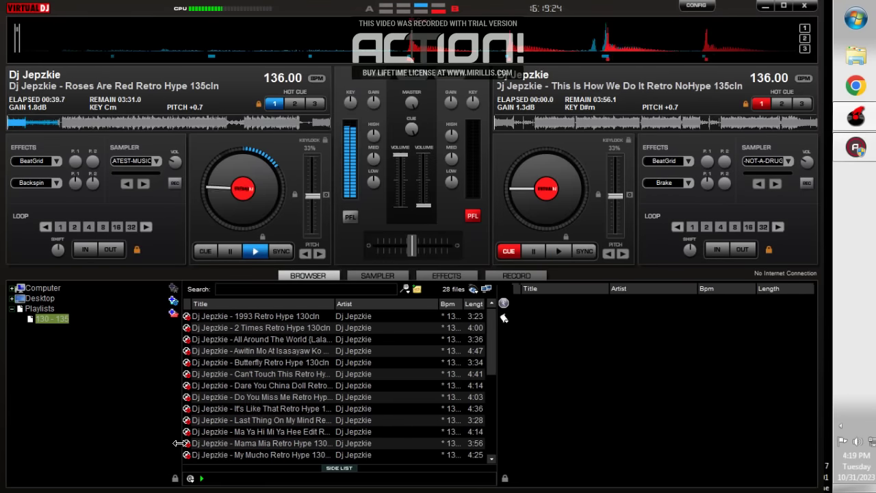
drag(490, 432, 648, 432)
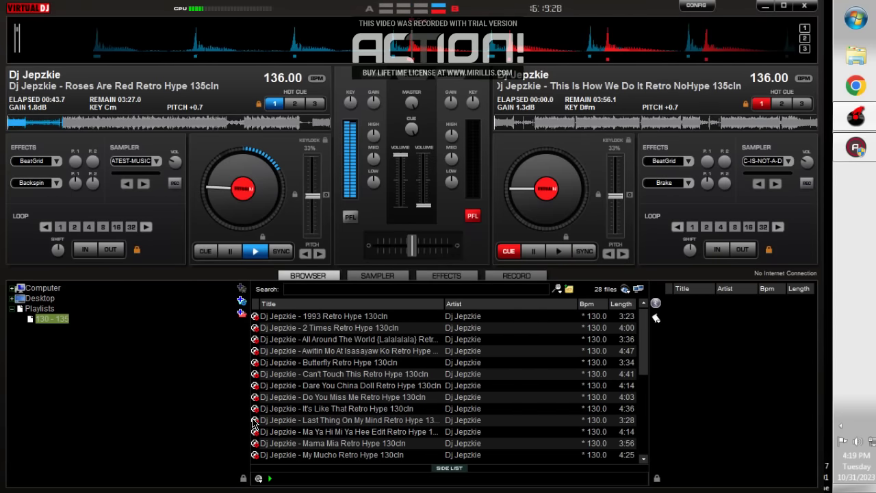
drag(248, 423, 194, 420)
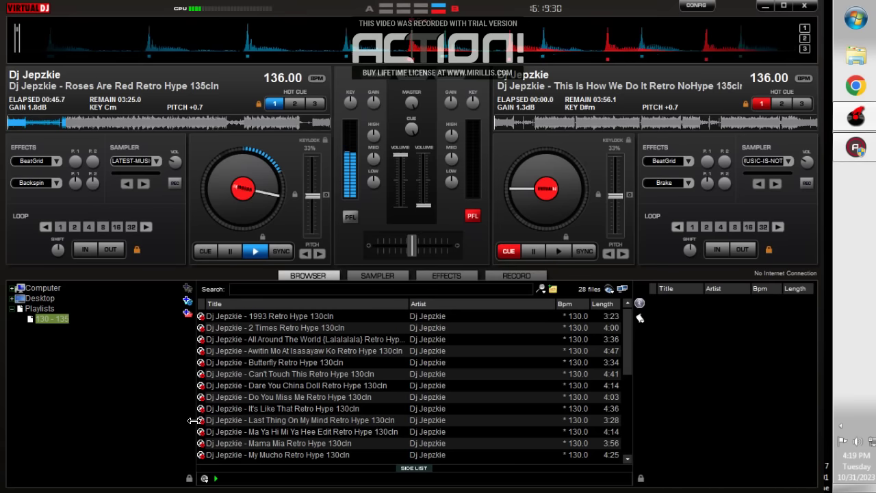
drag(636, 421, 648, 420)
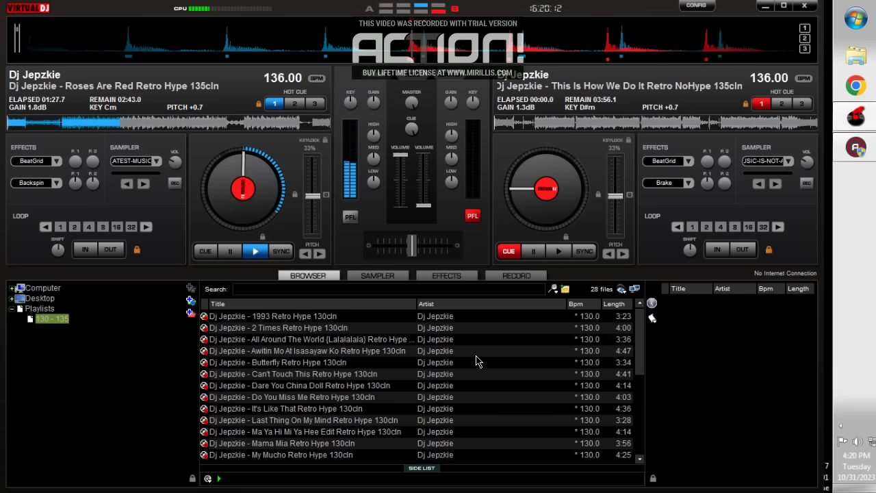
Step: Look through the tracks in the 130 - 135 playlist and collapse the Playlists and Computer folders
scroll(477, 361, down, 4)
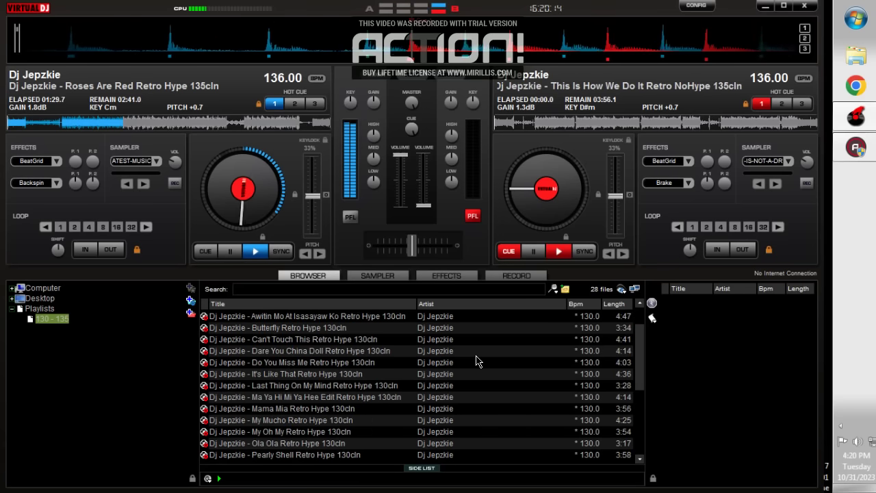
click(477, 360)
scroll(477, 361, down, 1)
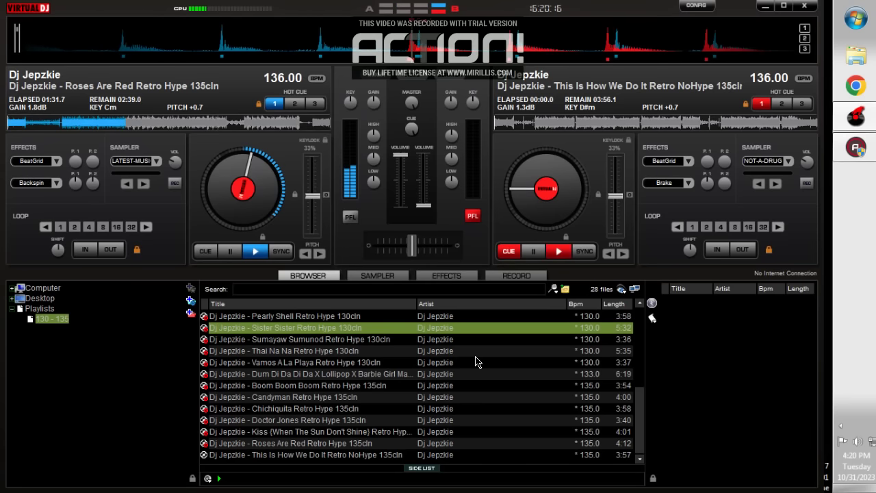
scroll(477, 360, up, 5)
scroll(481, 359, down, 5)
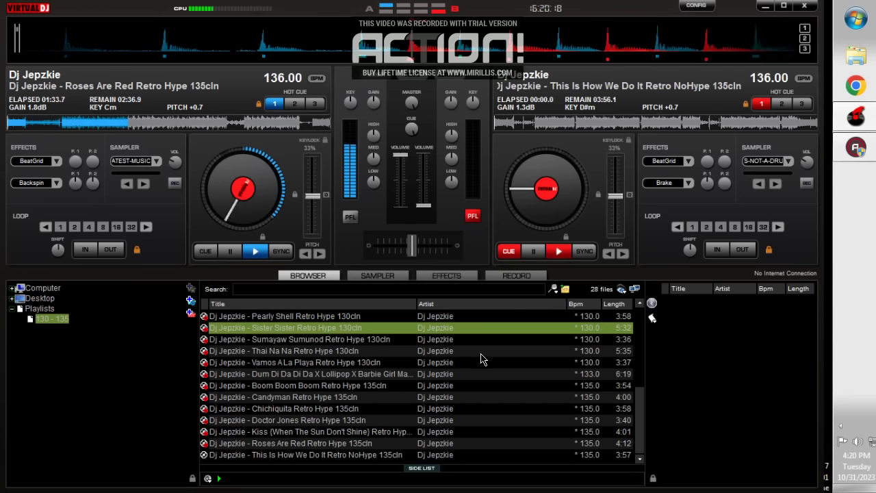
scroll(479, 359, up, 5)
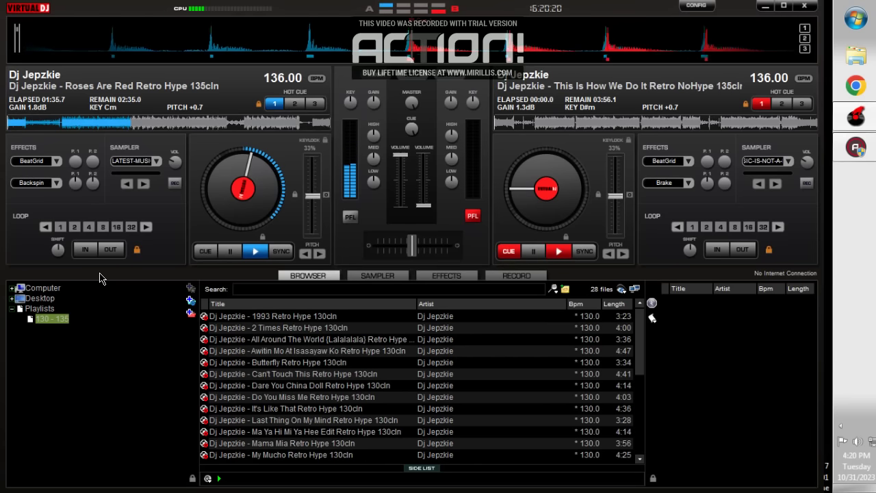
click(11, 308)
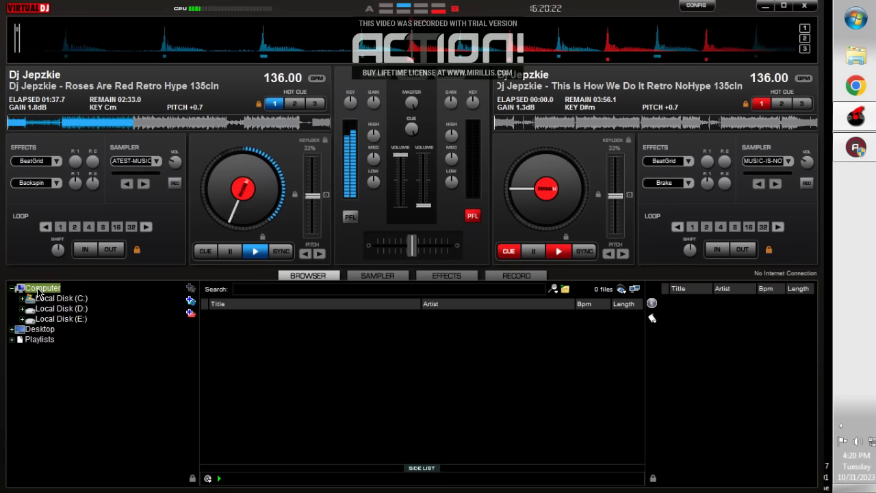
click(11, 288)
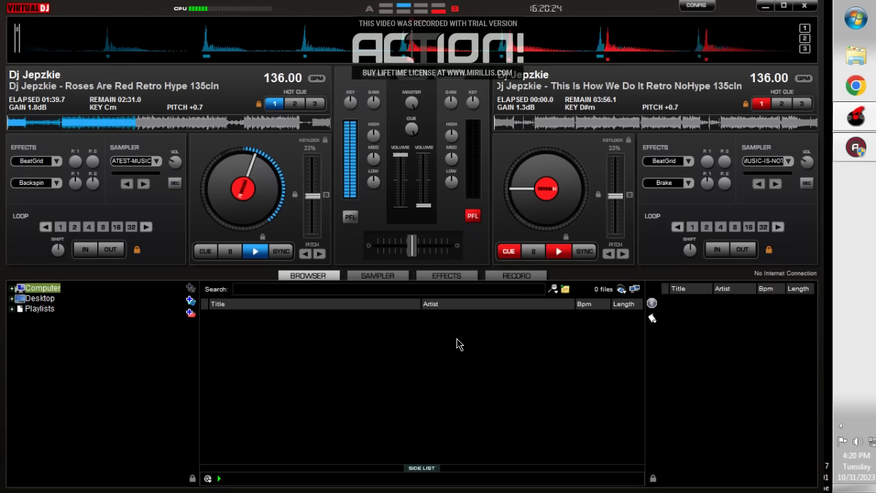
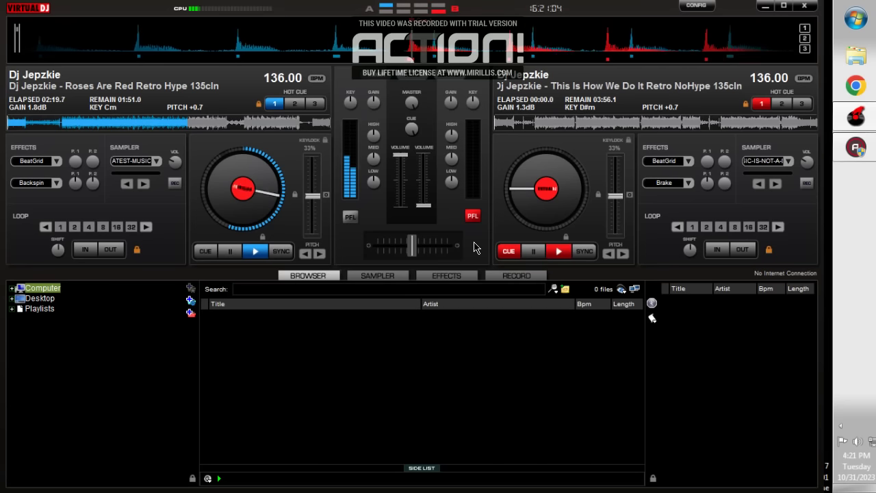
Step: Start "This Is How We Do It Retro NoHype" on deck 2 in sync with deck 1 and raise its volume to maximum
click(558, 251)
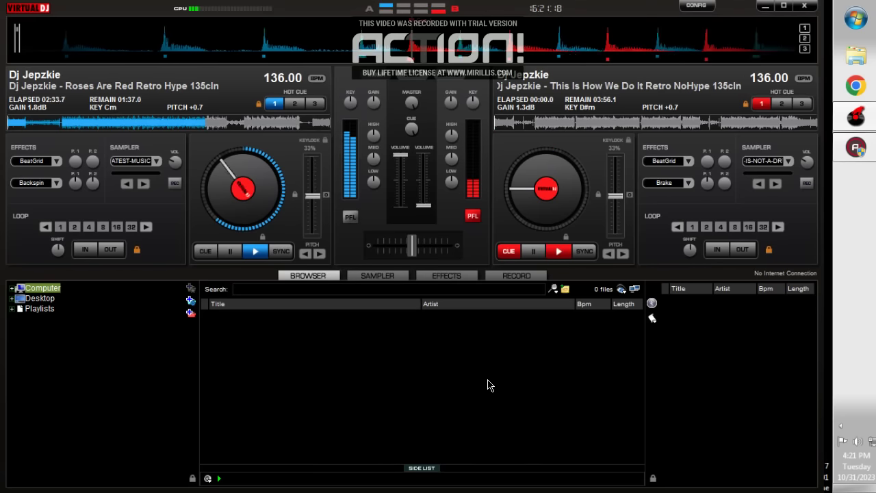
key(space)
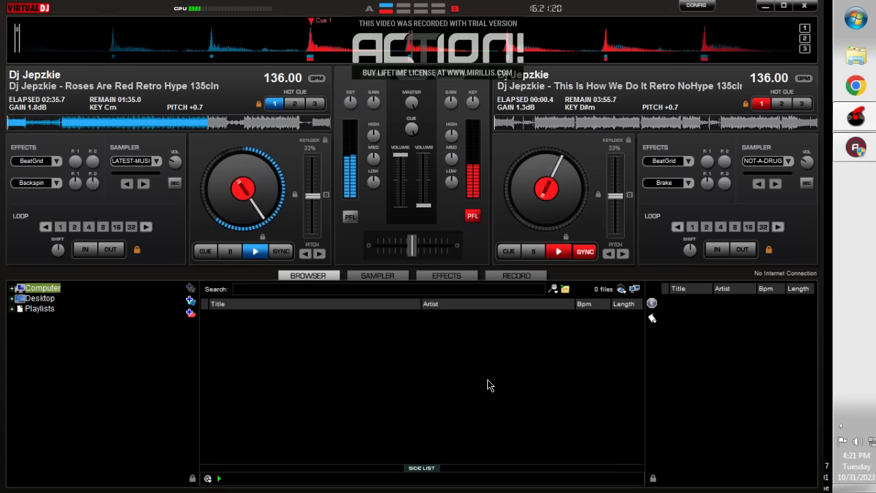
drag(424, 205, 424, 181)
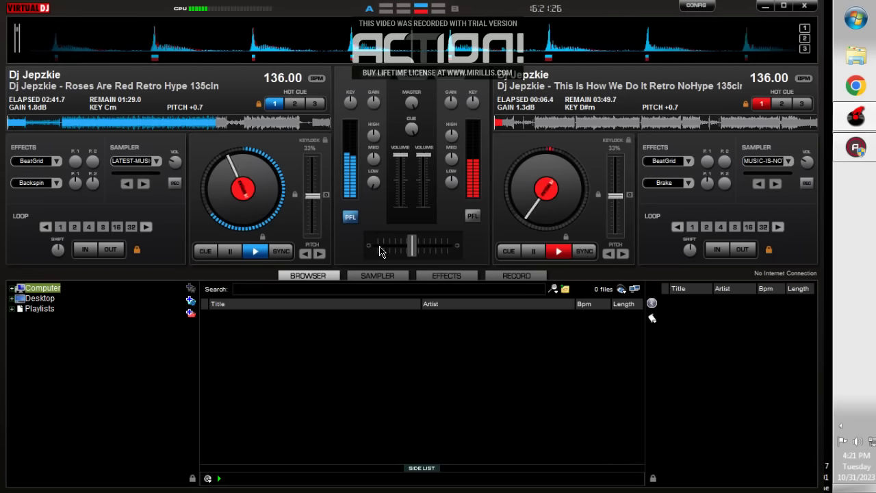
Step: Find the LoopOut sound effect and activate it on deck 1
click(441, 281)
scroll(171, 479, down, 6)
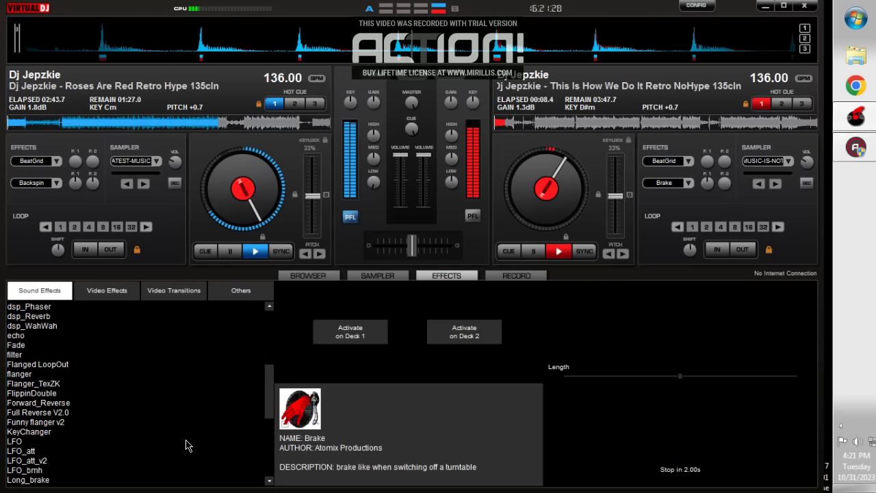
scroll(80, 480, down, 1)
click(78, 470)
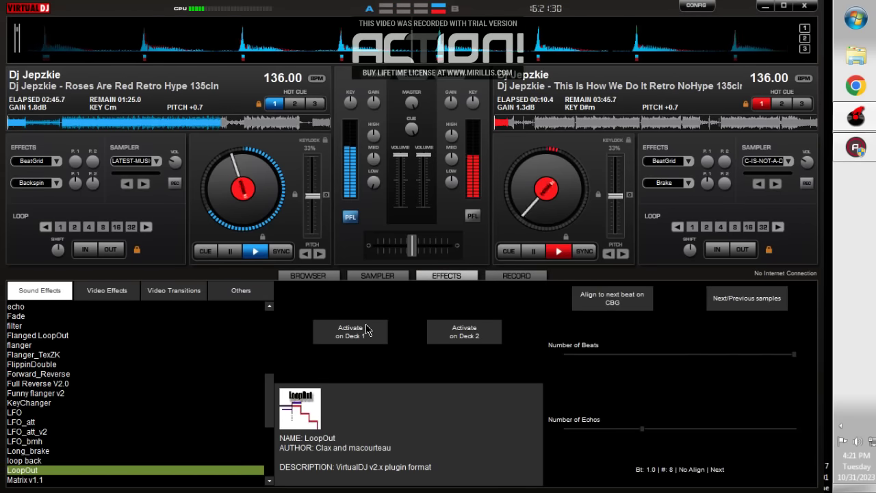
click(349, 331)
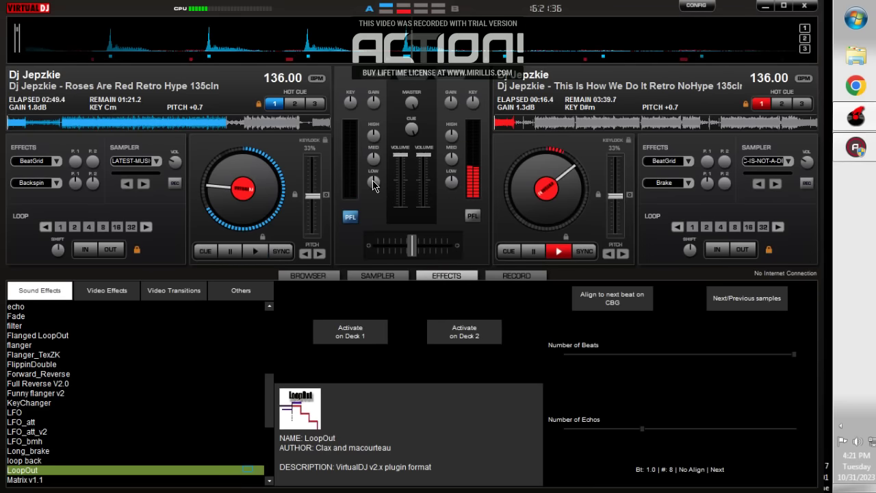
Step: Lower deck 1's volume to minimum, move the crossfader most of the way towards deck 2 and return deck 1 to its cue point
drag(406, 161, 402, 205)
drag(411, 244, 446, 245)
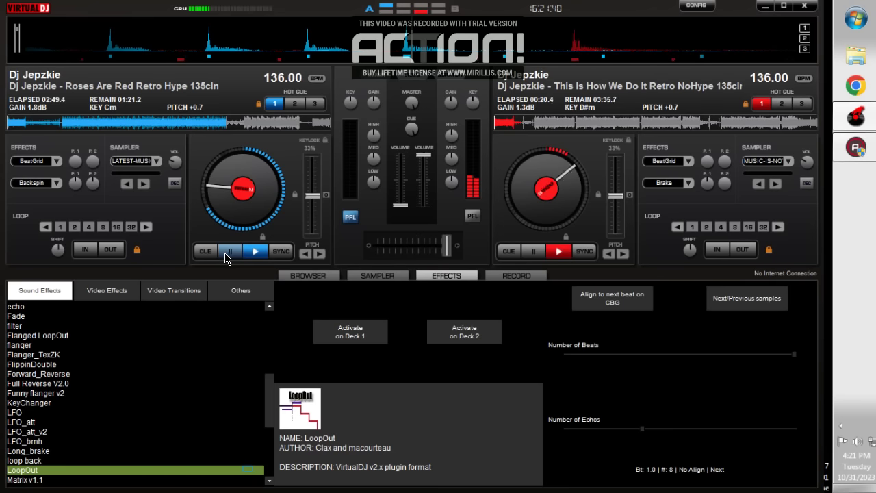
click(207, 251)
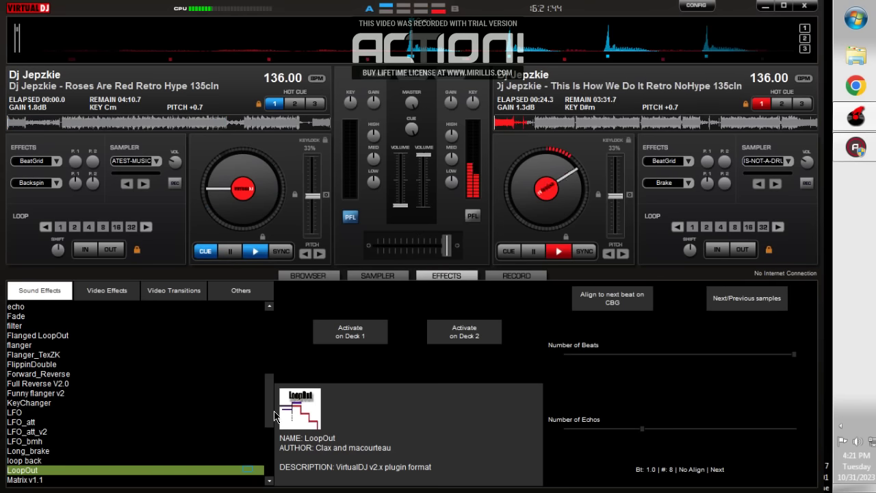
Step: Play the selected LATEST-MUSIC sample from deck 1's sampler and activate the BeatGrid effect on deck 1
scroll(248, 399, up, 4)
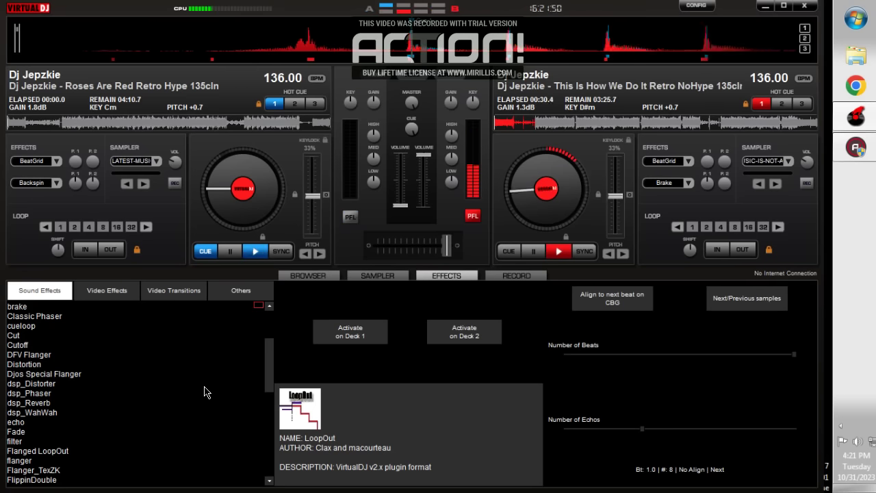
scroll(204, 392, up, 3)
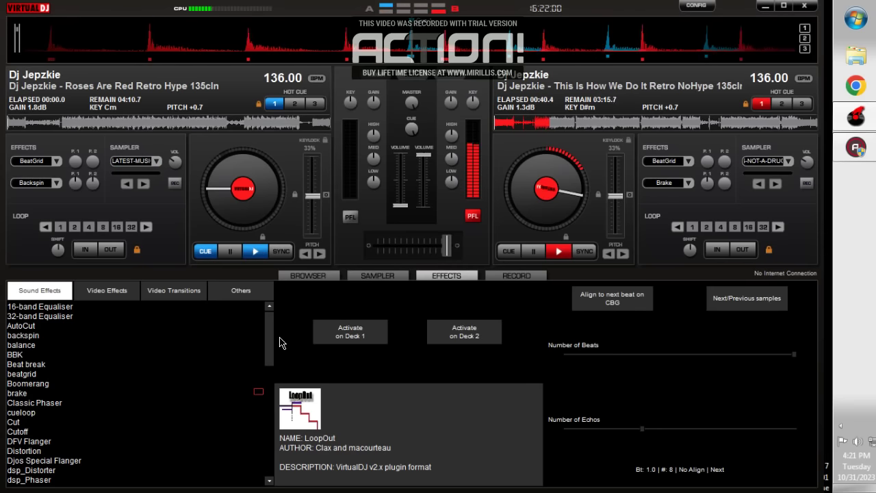
click(168, 374)
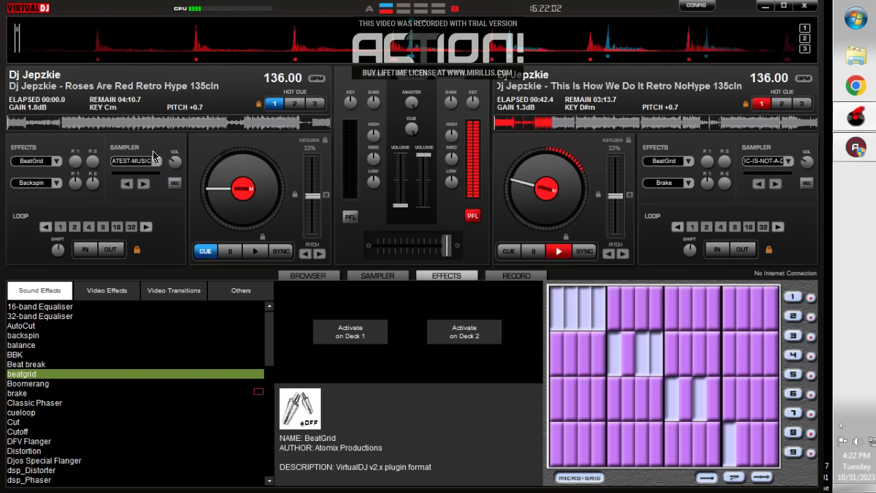
click(139, 167)
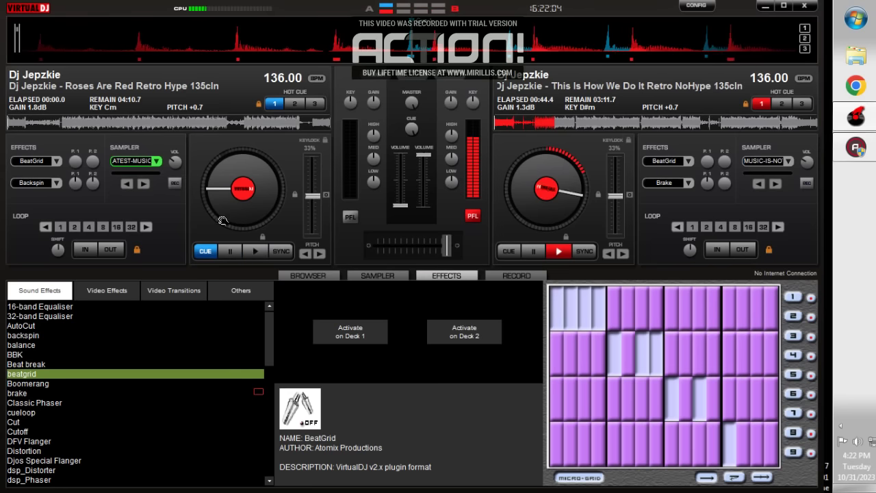
click(350, 323)
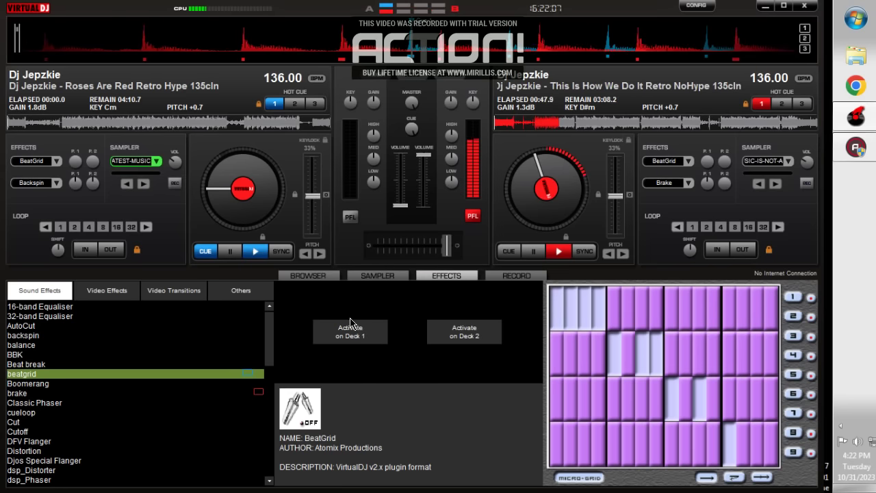
Step: Switch the BeatGrid effect on and back off on deck 2
click(308, 276)
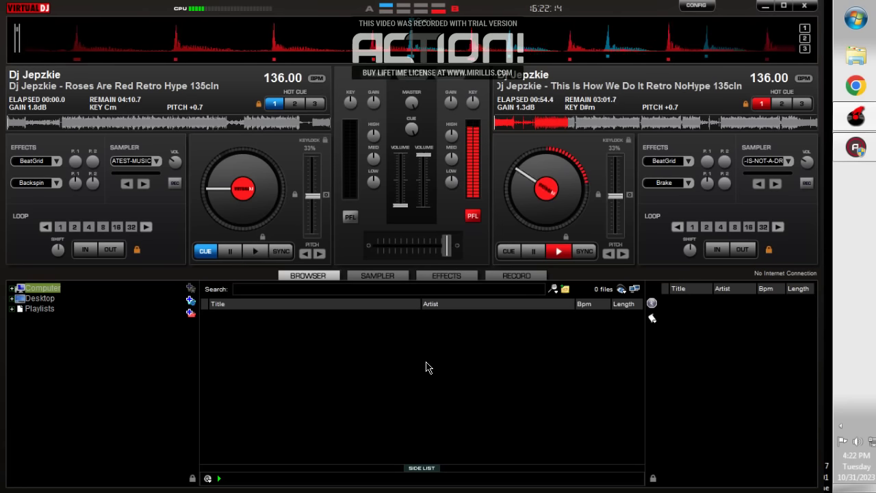
click(458, 277)
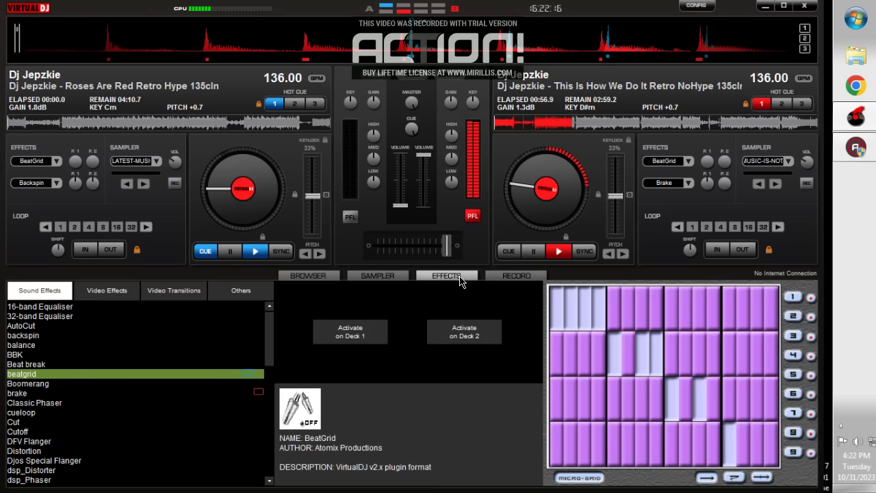
click(466, 331)
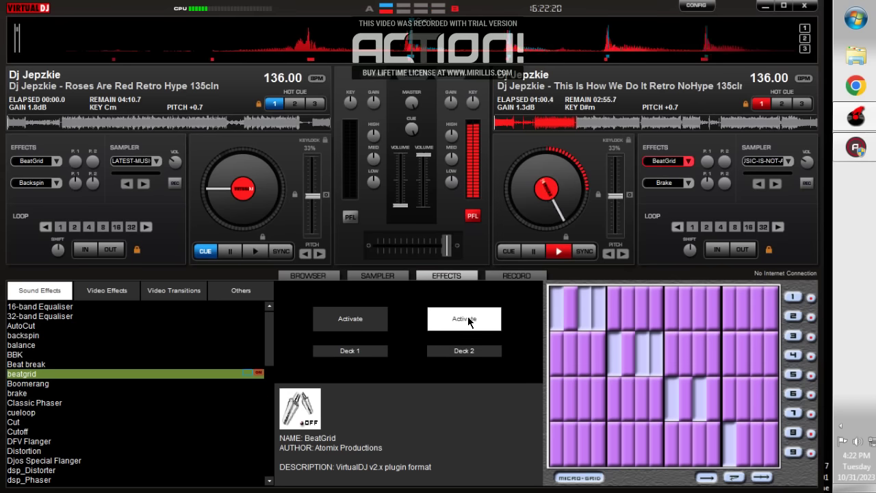
click(469, 322)
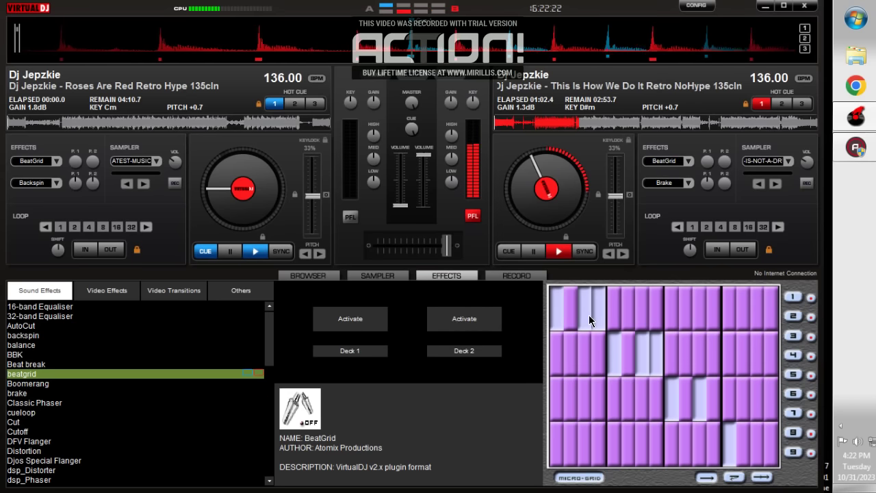
Step: Find the LoopOut sound effect, bring up its settings, and return to the file browser
click(308, 275)
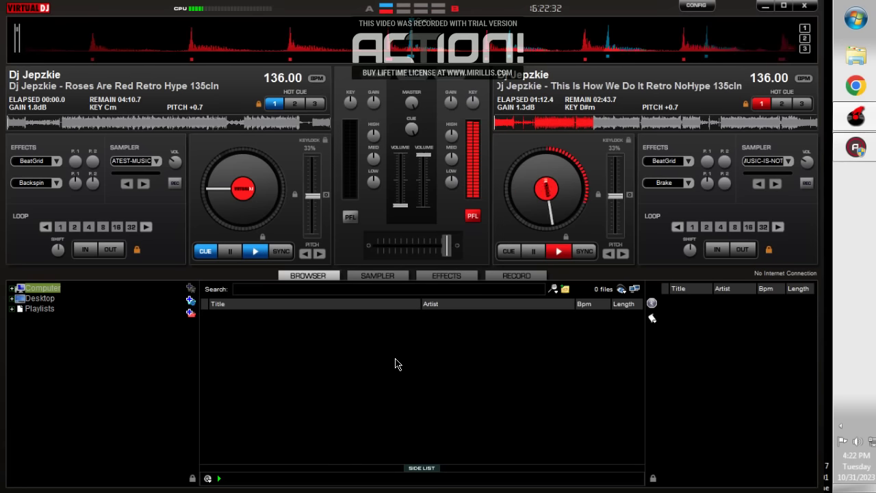
click(446, 276)
scroll(130, 454, down, 8)
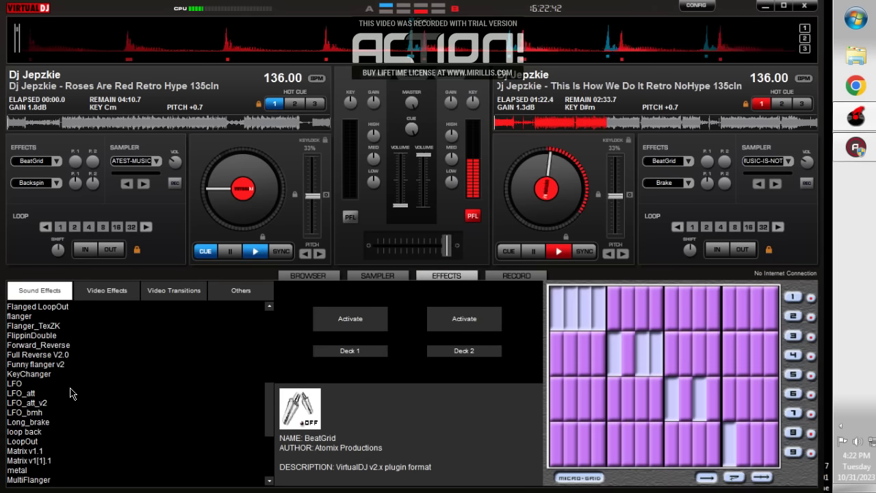
click(51, 442)
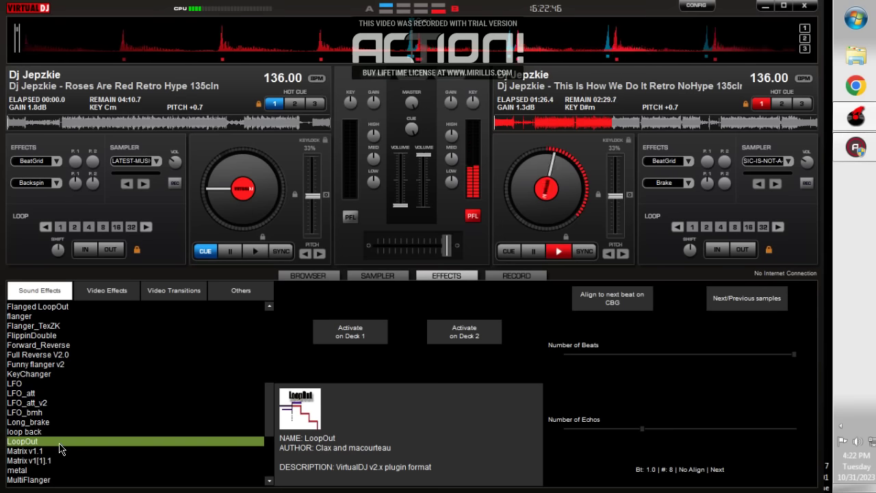
click(325, 275)
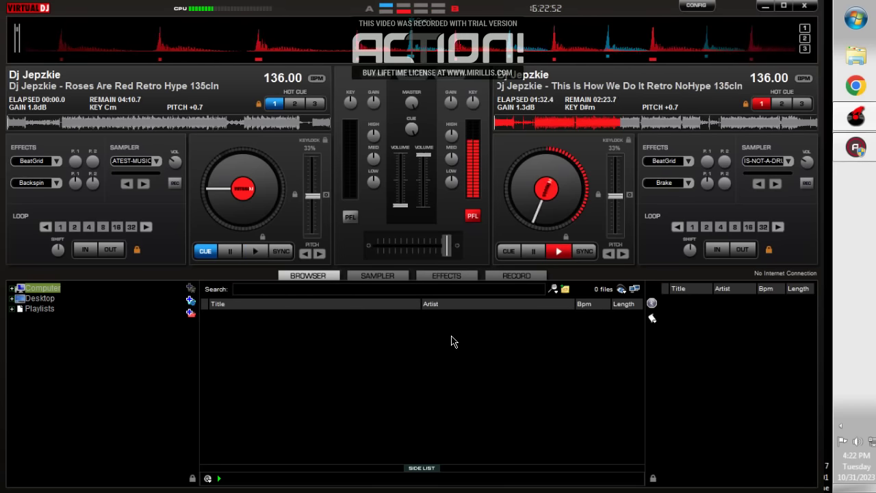
Step: Select the FlippinDouble sound effect and switch it on and back off on deck 2
click(446, 275)
scroll(212, 440, down, 4)
scroll(212, 440, up, 4)
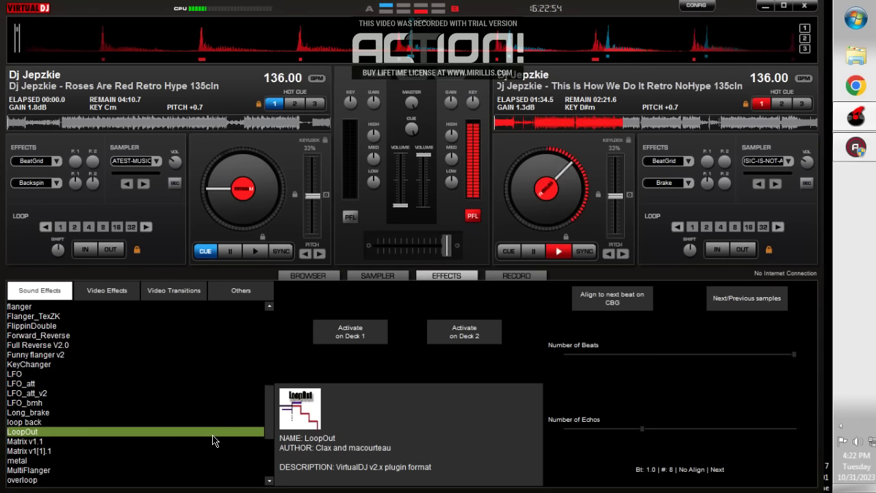
click(60, 327)
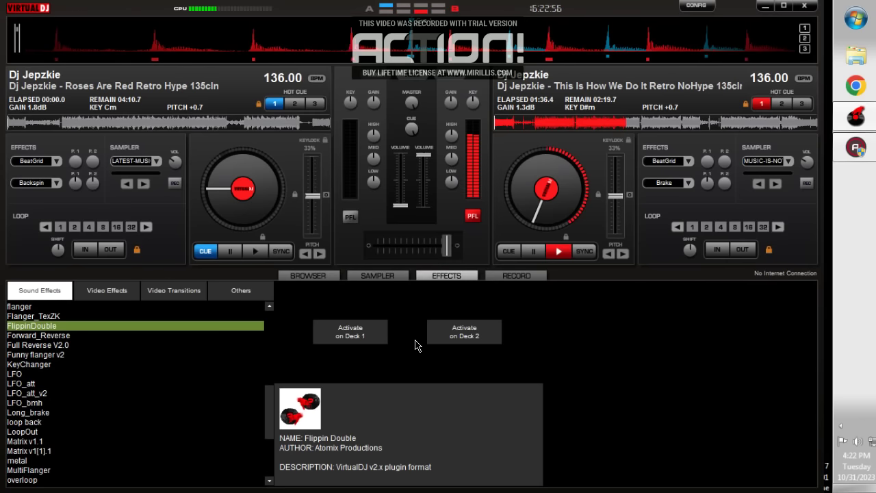
click(464, 333)
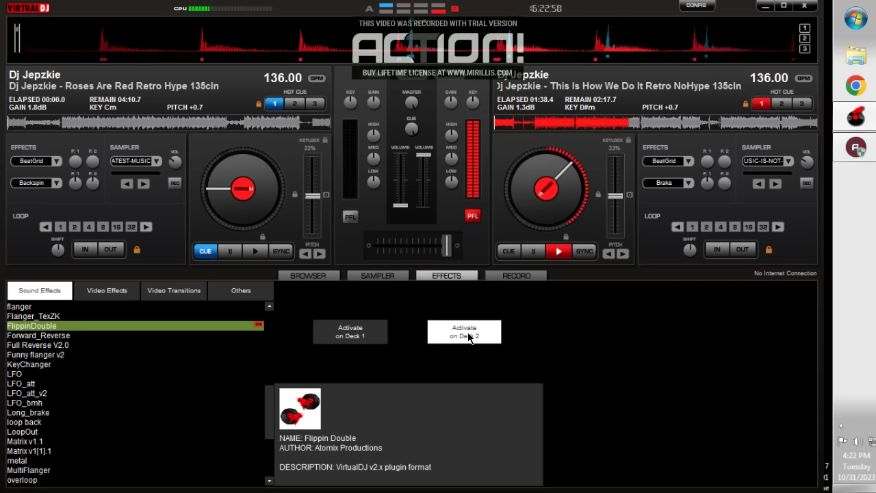
click(463, 332)
Step: Reselect the BeatGrid sound effect, apply it briefly to deck 2, and return to the file browser
scroll(153, 405, up, 8)
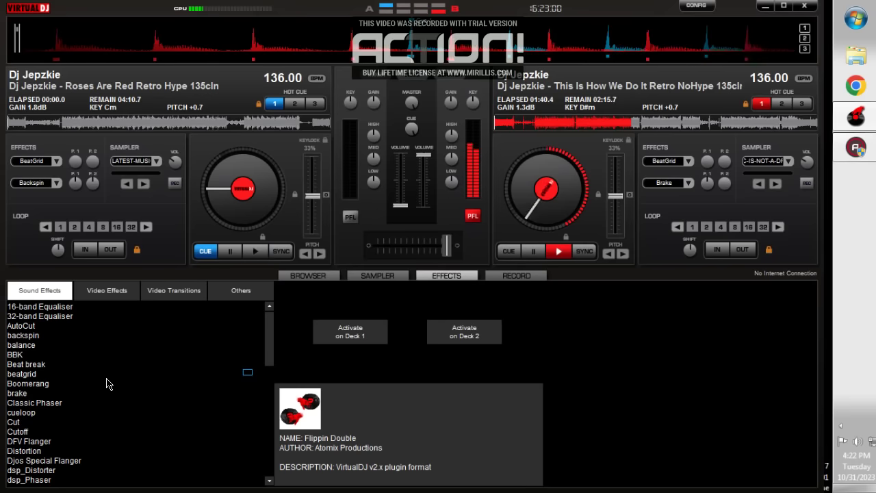
click(63, 373)
click(464, 331)
click(464, 331)
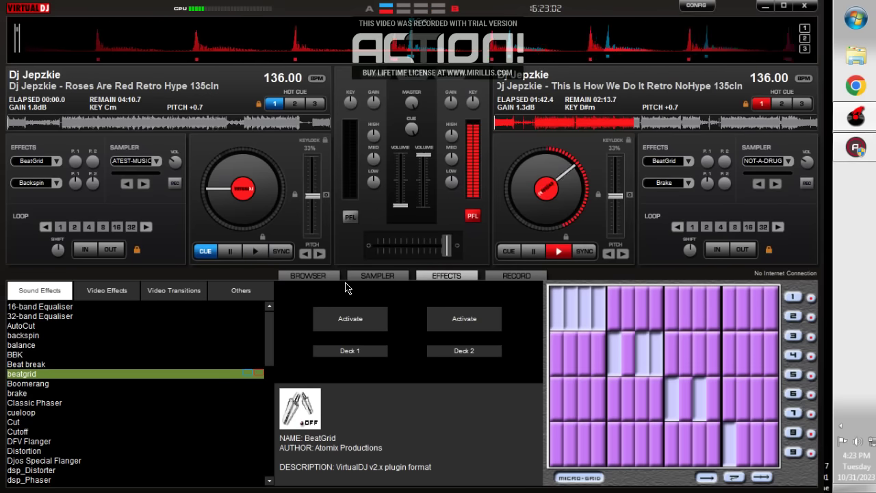
click(308, 275)
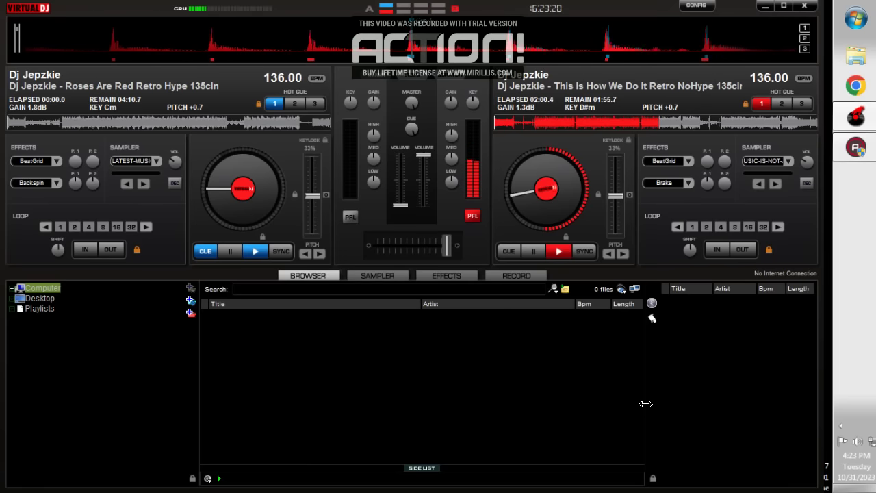
Step: Reset the crossfader to the centre and play the selected LATEST-MUSIC and MUSIC-IS-NOT-A-DRUG samples on decks 1 and 2
drag(645, 404, 647, 404)
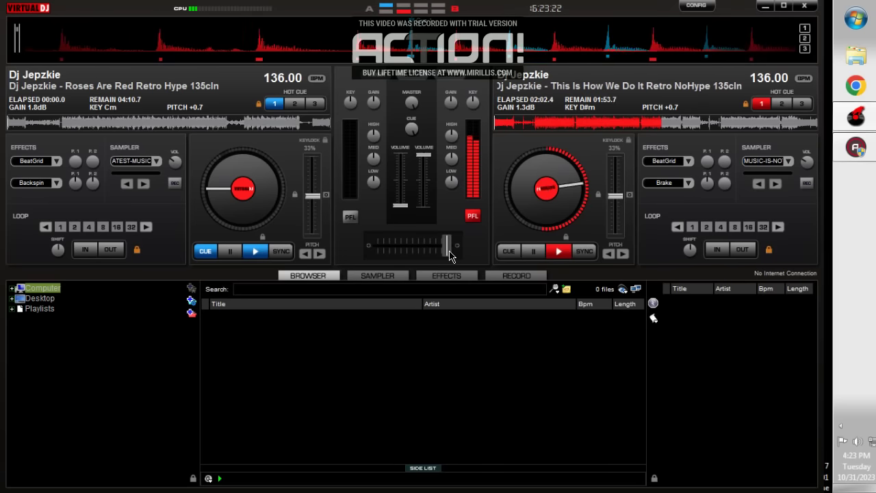
right_click(446, 246)
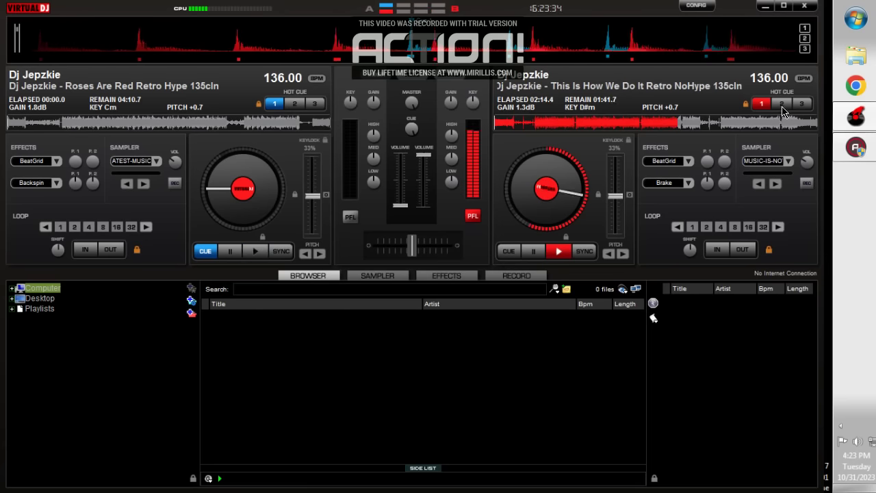
click(663, 162)
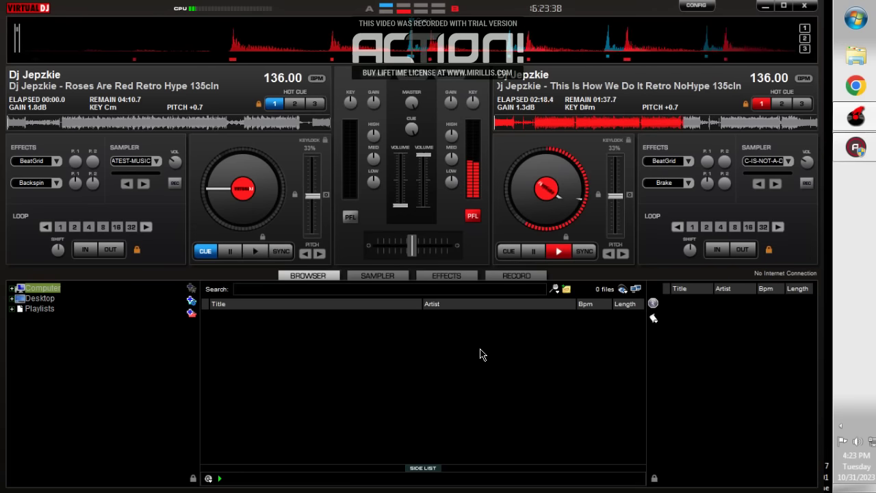
click(806, 163)
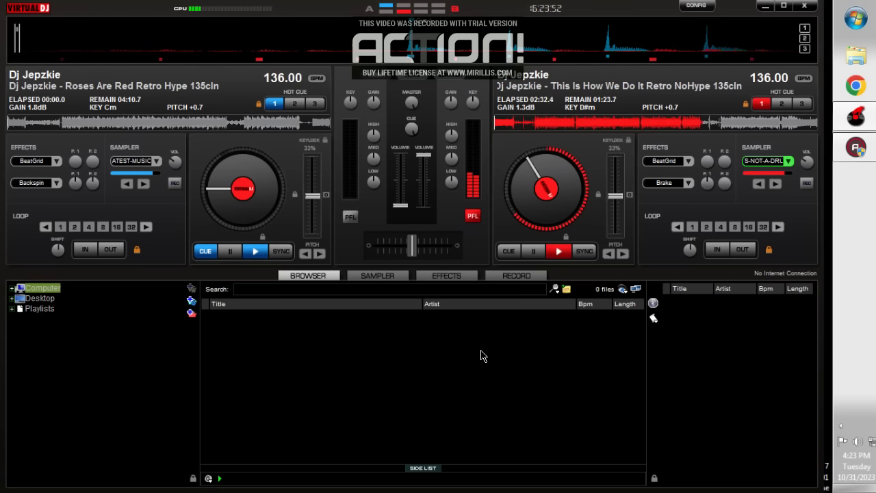
Step: Find the Cut sound effect and switch it on and off twice on deck 2 with a cut length of 1/4 beat
click(516, 276)
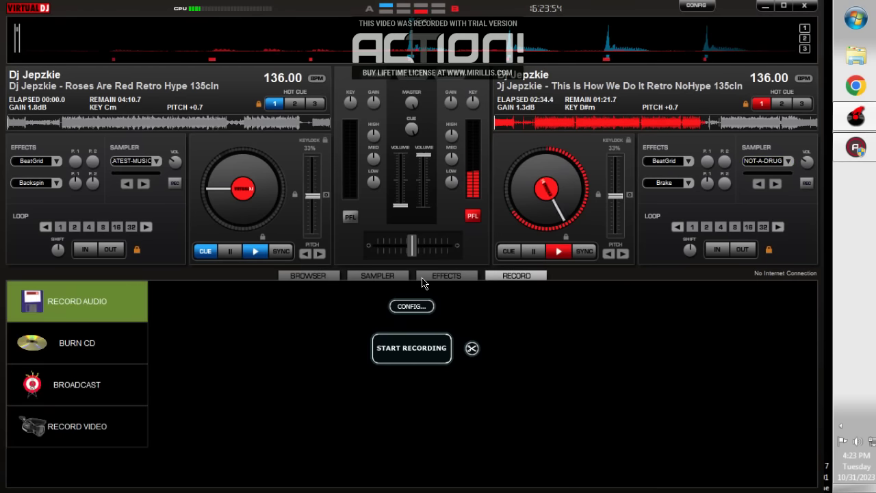
click(446, 275)
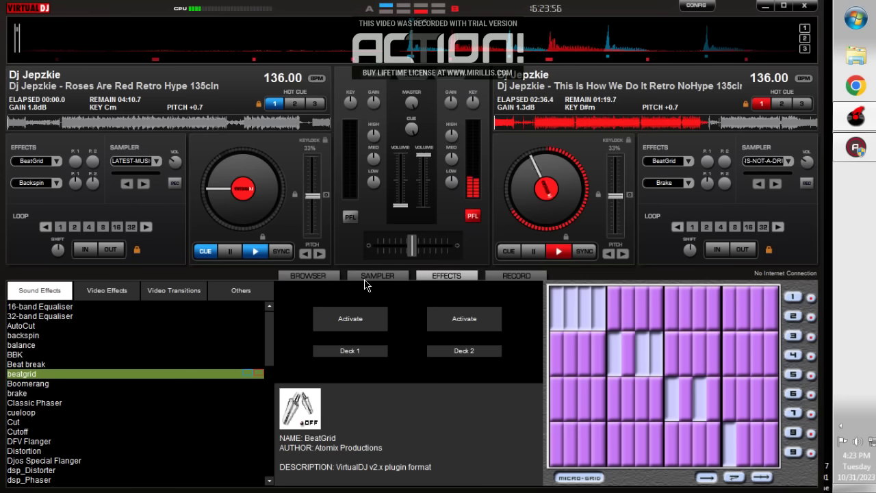
click(65, 326)
scroll(46, 408, down, 5)
scroll(47, 408, up, 3)
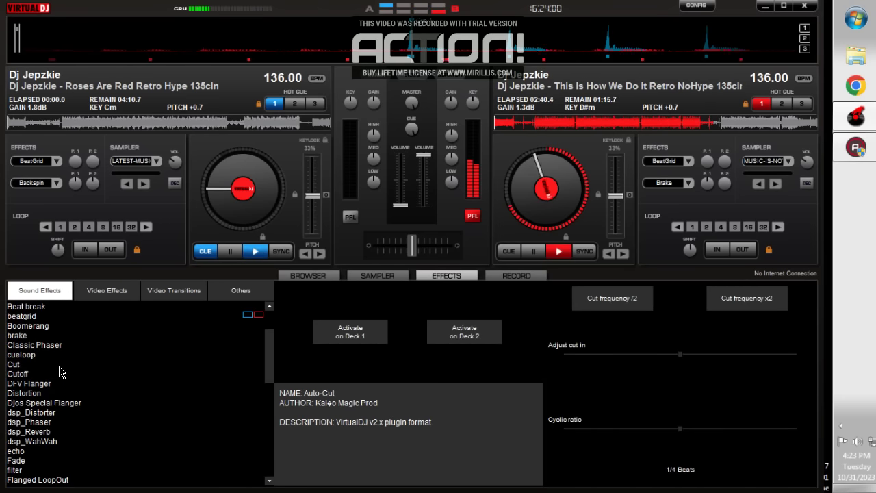
click(38, 364)
click(482, 336)
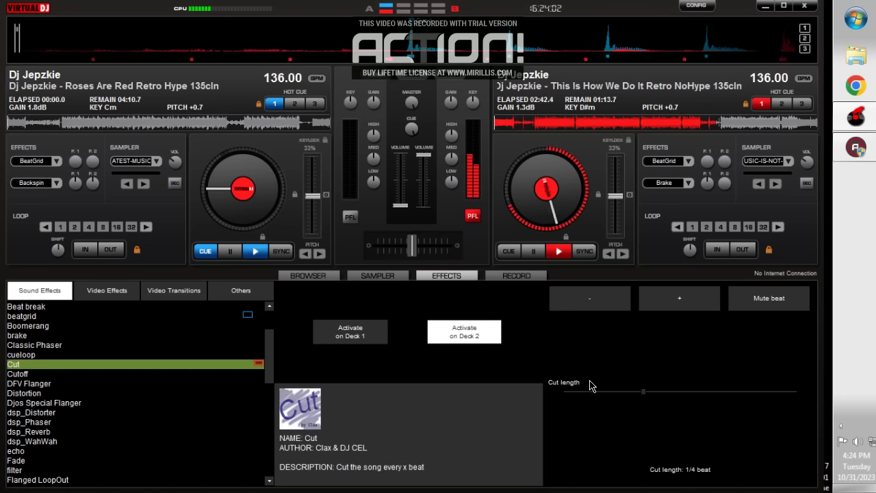
click(479, 338)
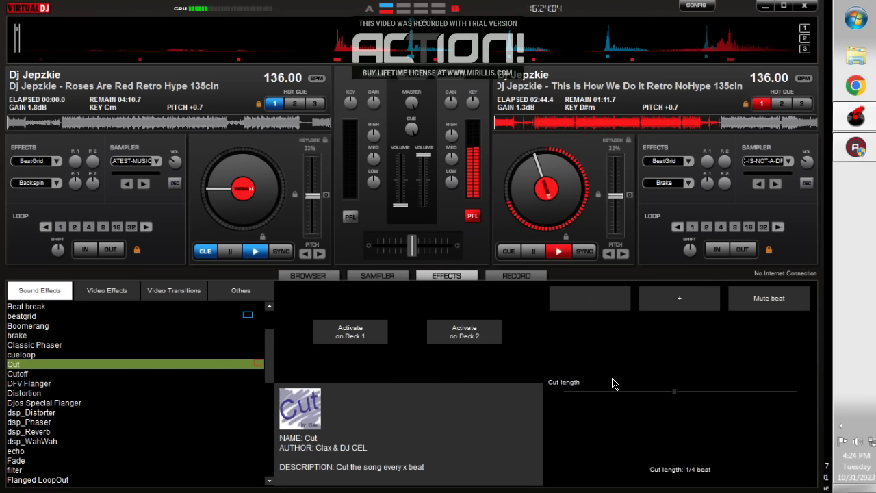
click(476, 335)
click(476, 336)
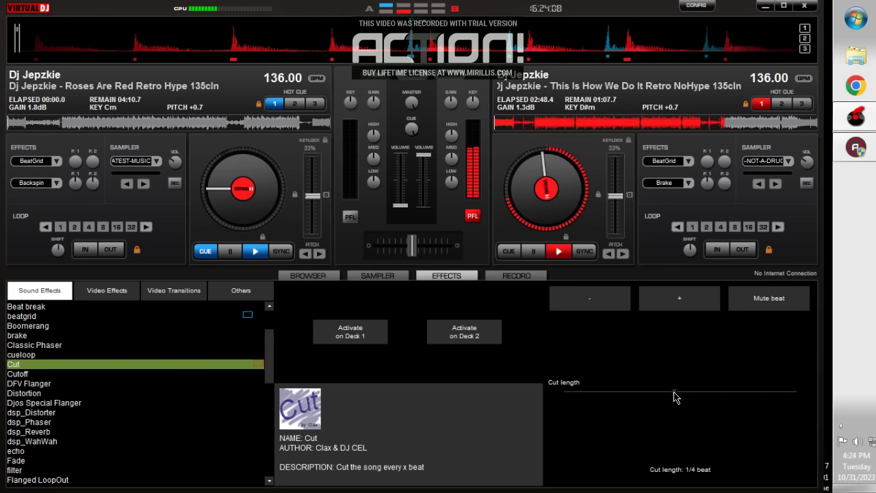
Step: Set the Cut effect's length to 1 beat and switch it on and off five times on deck 2
drag(677, 396, 793, 395)
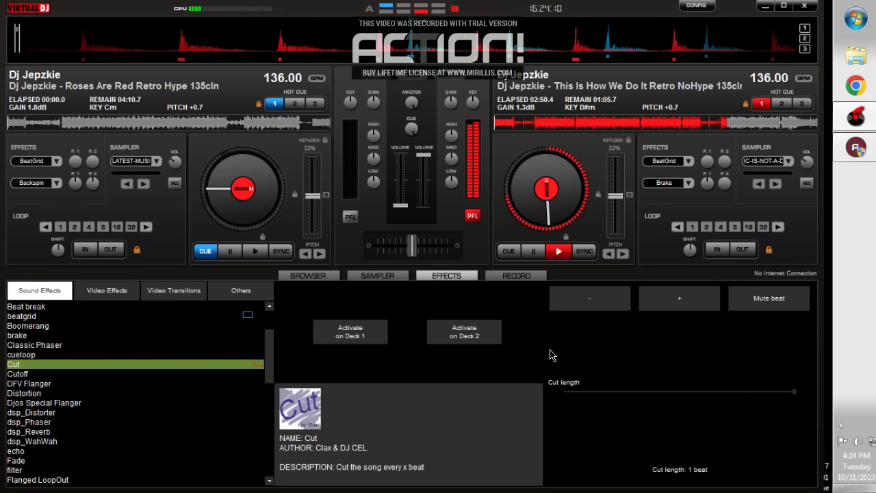
click(472, 330)
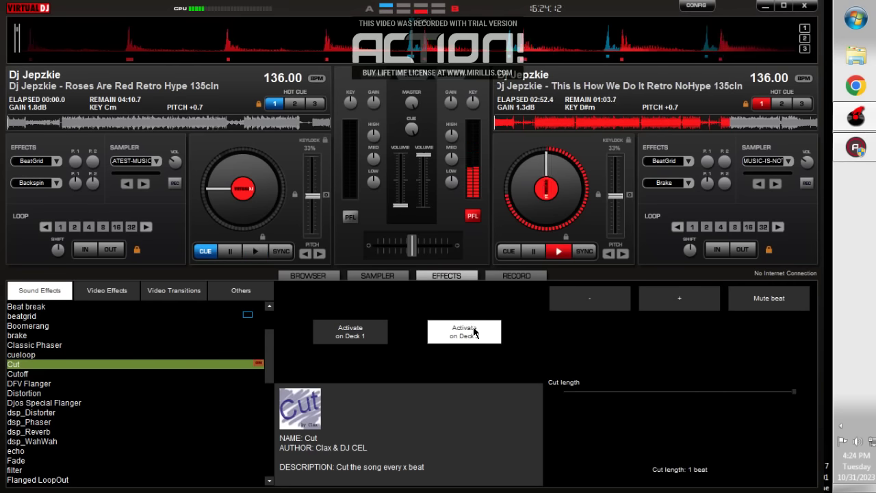
click(475, 333)
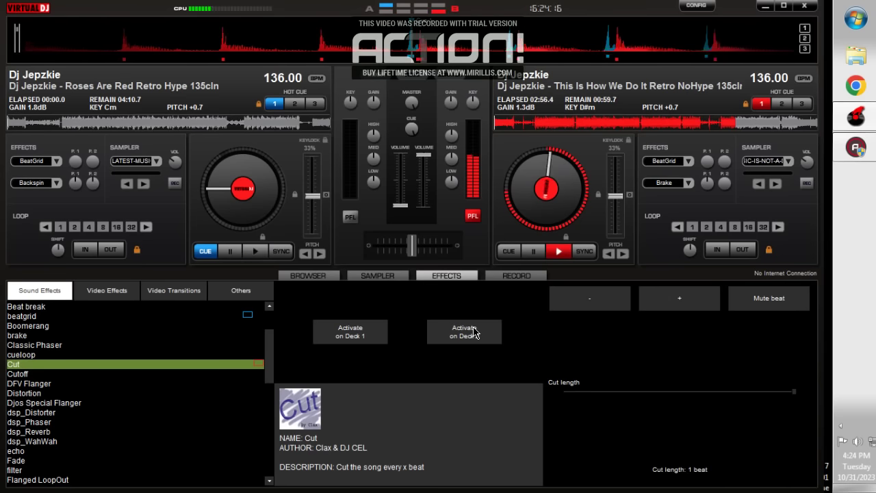
click(473, 333)
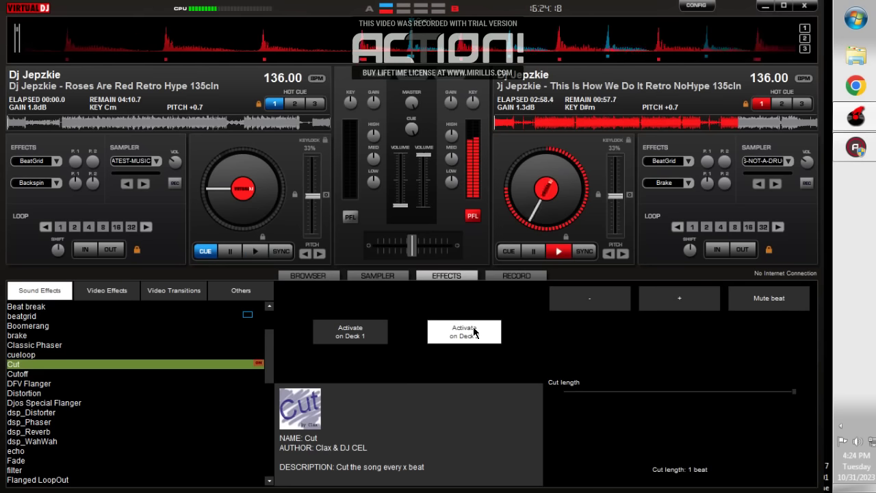
click(474, 333)
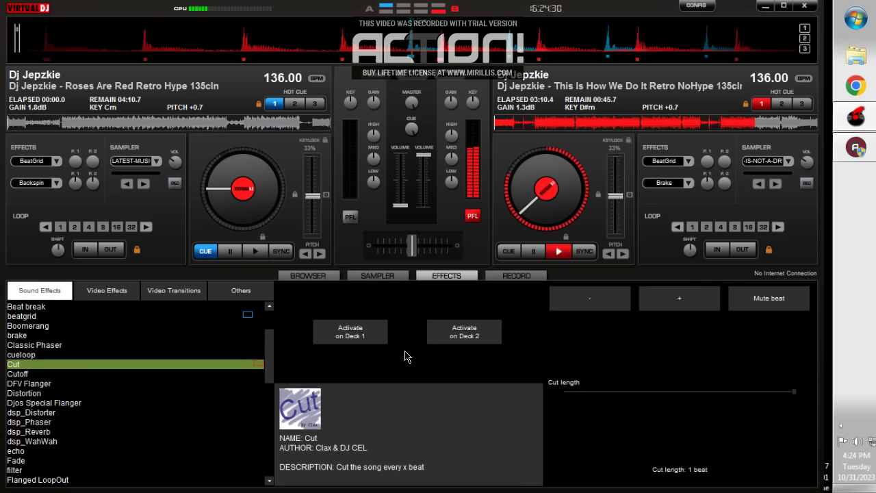
click(484, 329)
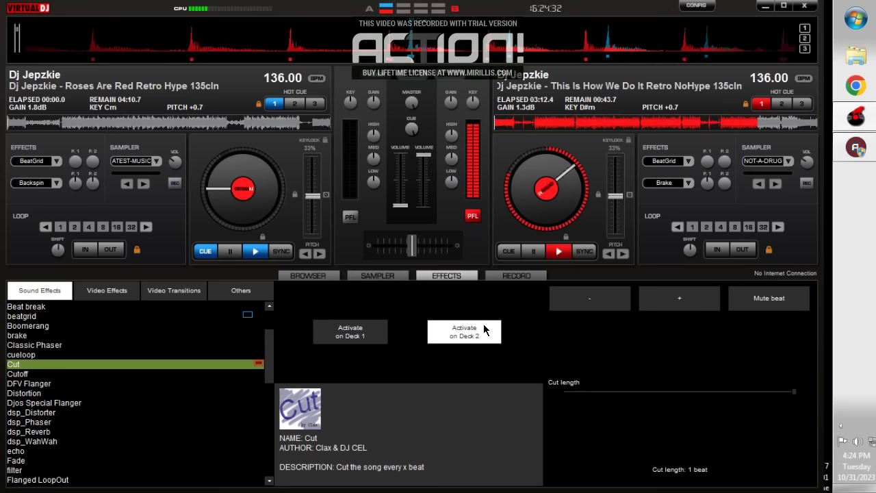
click(484, 329)
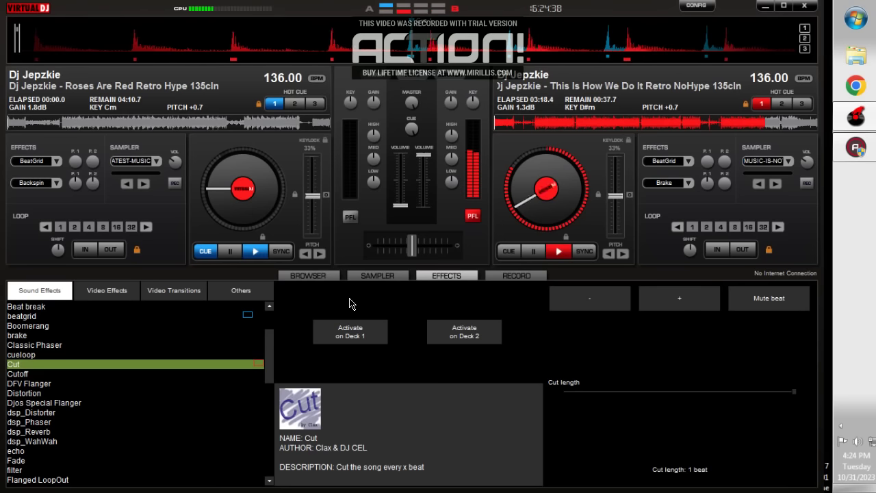
click(479, 328)
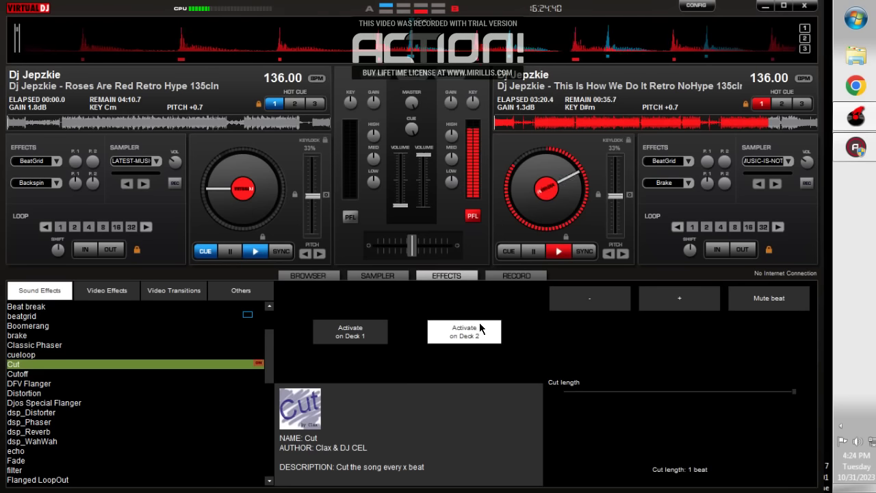
click(479, 329)
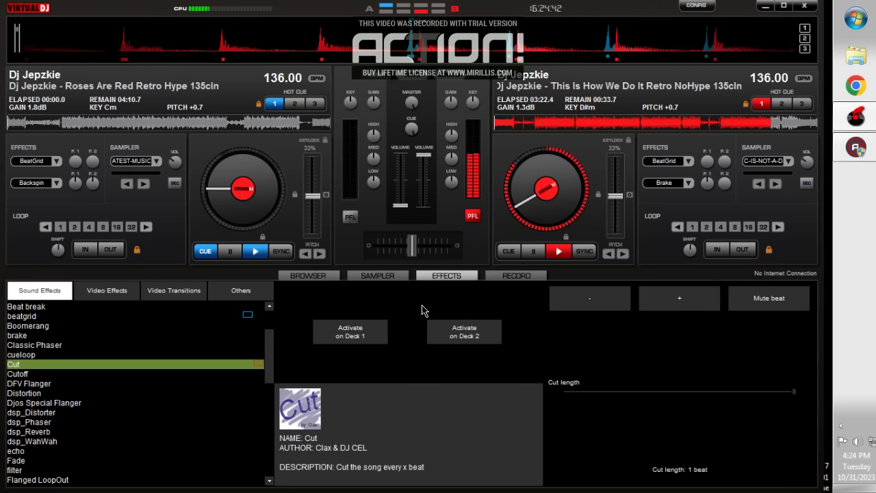
click(470, 333)
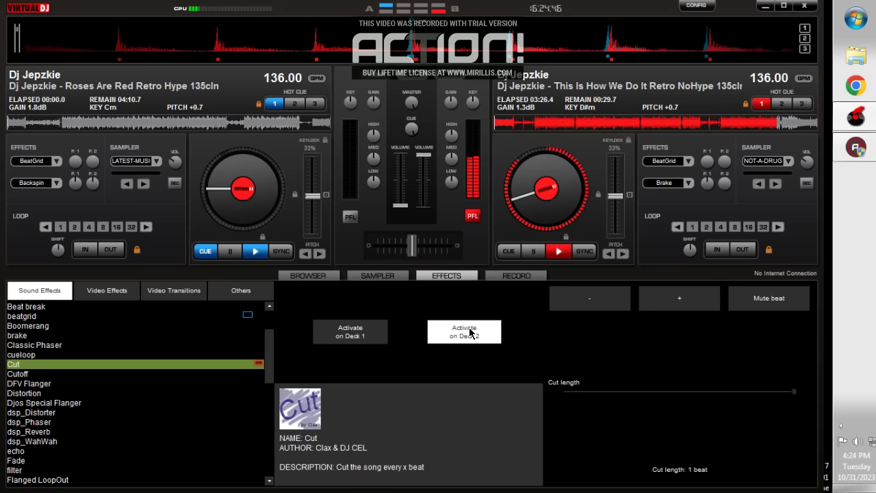
click(471, 333)
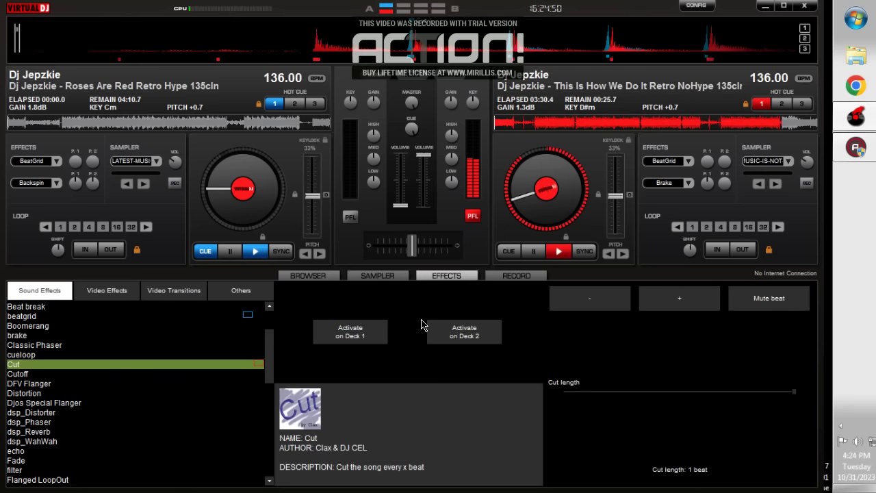
Step: Switch the Cut effect on and off once more on deck 2, and apply the BeatGrid effect briefly to the same deck
click(470, 333)
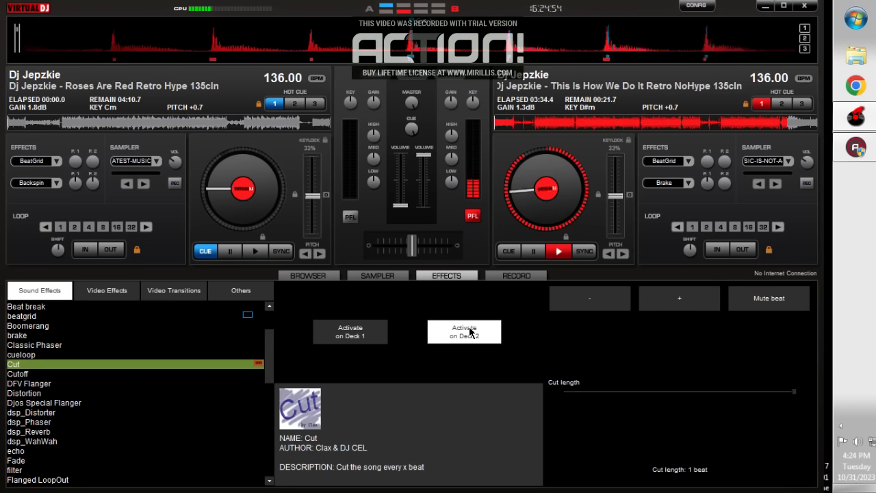
click(470, 333)
scroll(132, 354, up, 2)
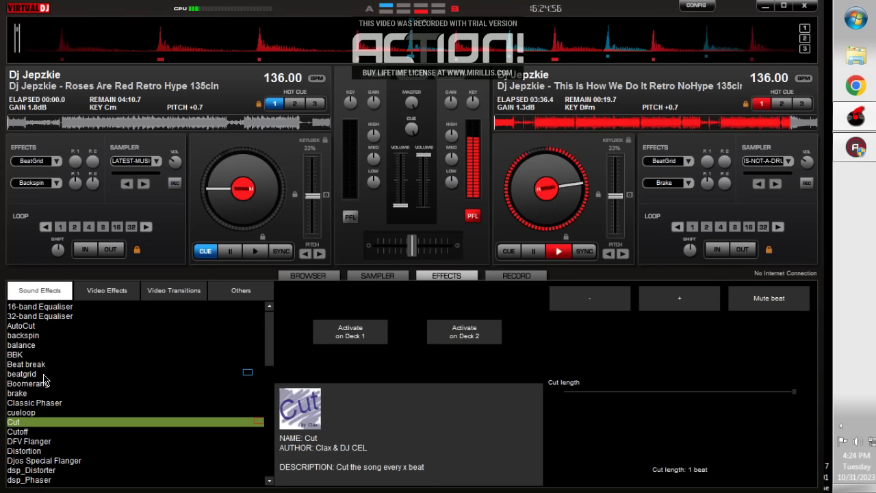
click(45, 374)
click(451, 338)
Step: Find the LoopOut sound effect and switch it on and off on deck 2 in the closing seconds of its track
scroll(67, 457, down, 6)
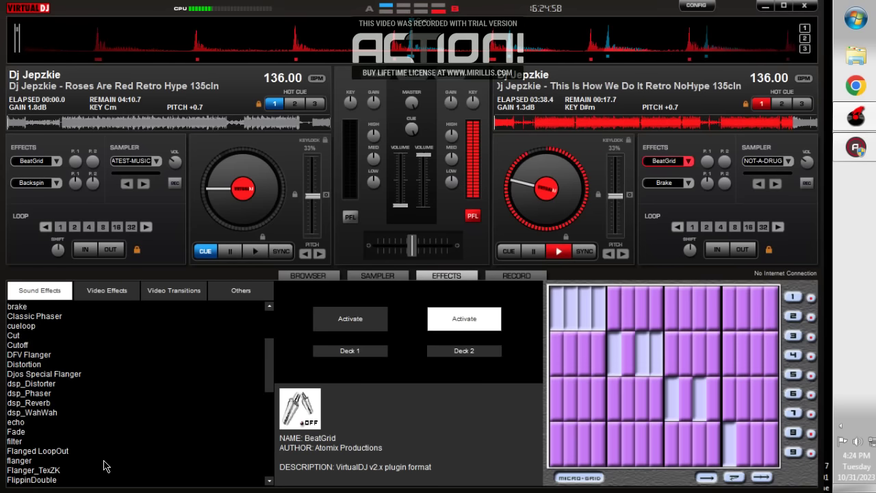
scroll(63, 445, down, 3)
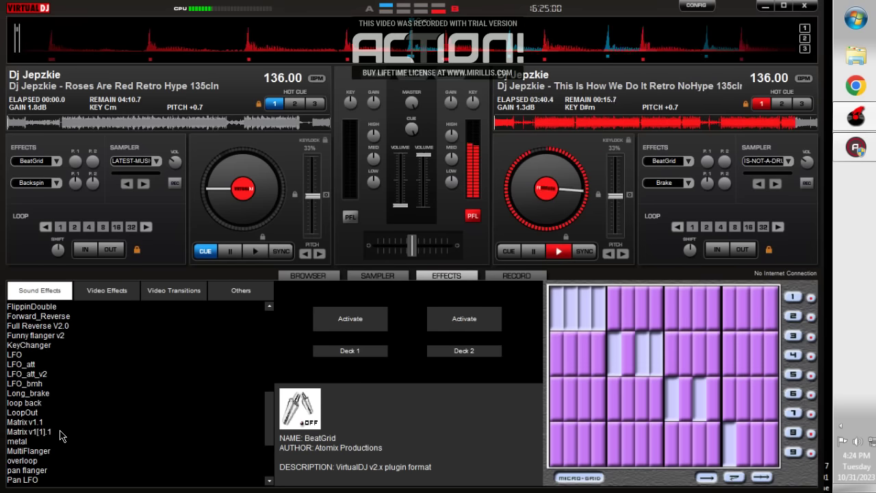
click(51, 413)
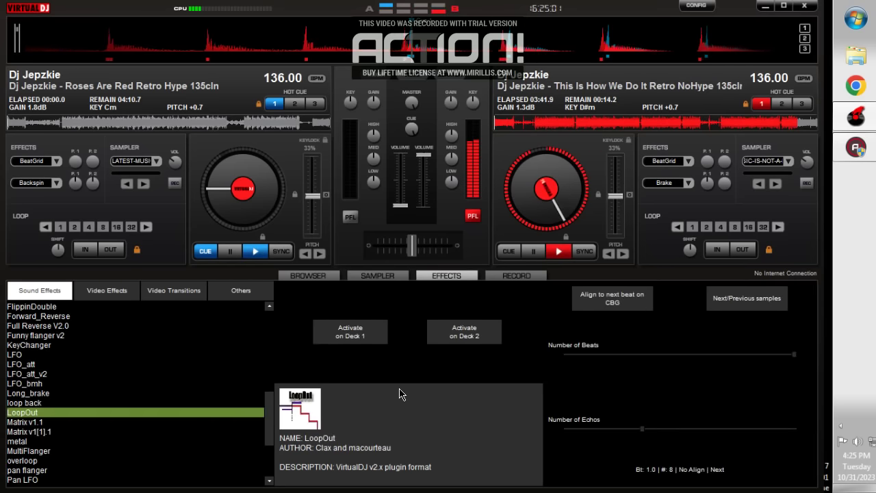
click(472, 330)
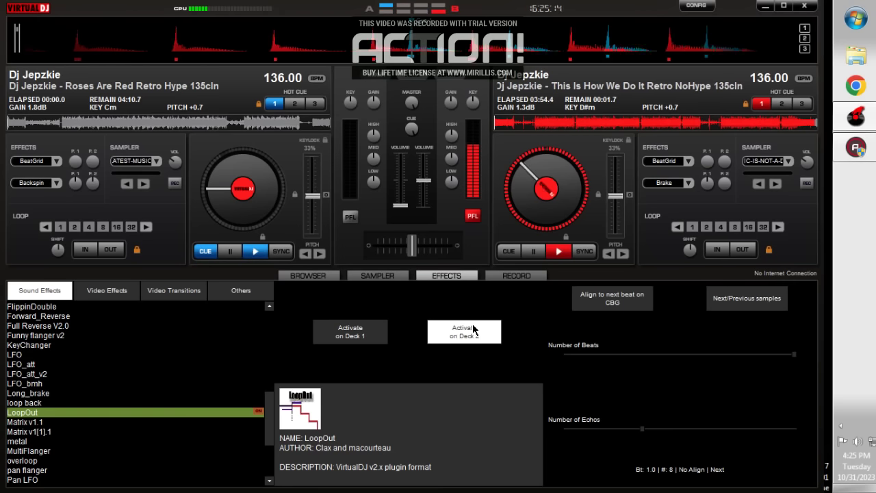
click(473, 330)
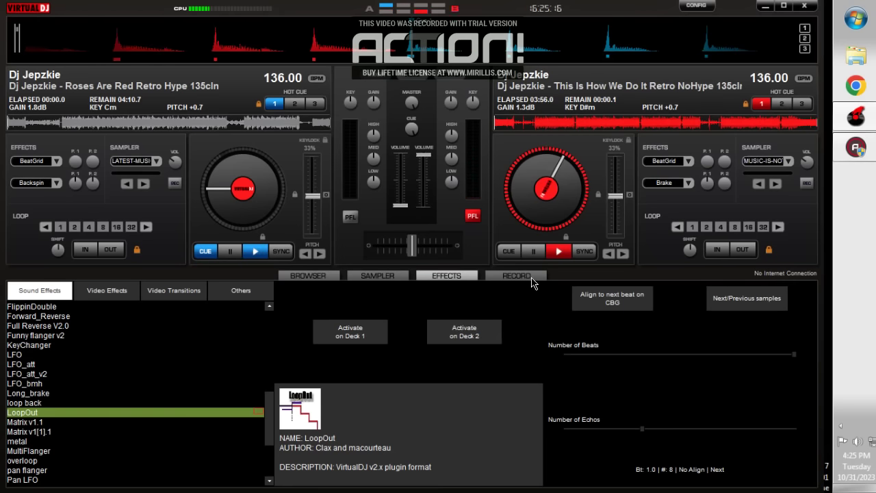